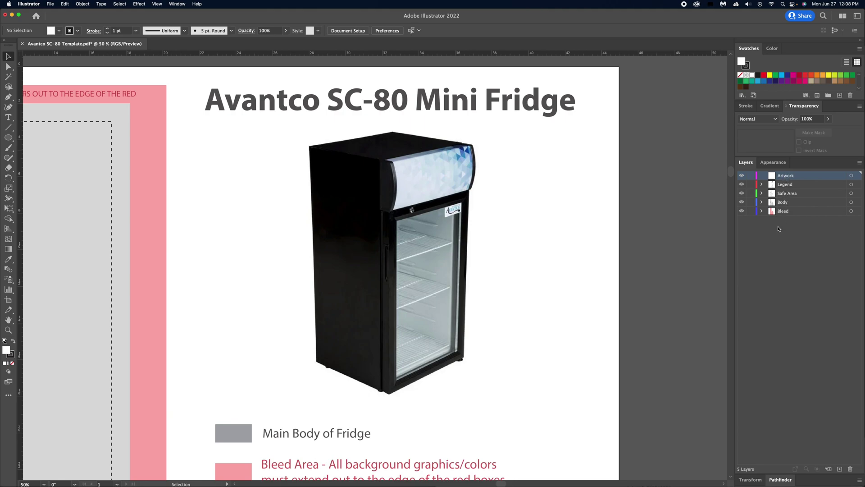
# Hide the Artwork, Legend, Safe Area and Bleed layers, leaving only Body visible.
pyautogui.click(742, 211)
pyautogui.click(741, 193)
pyautogui.click(741, 185)
pyautogui.click(741, 176)
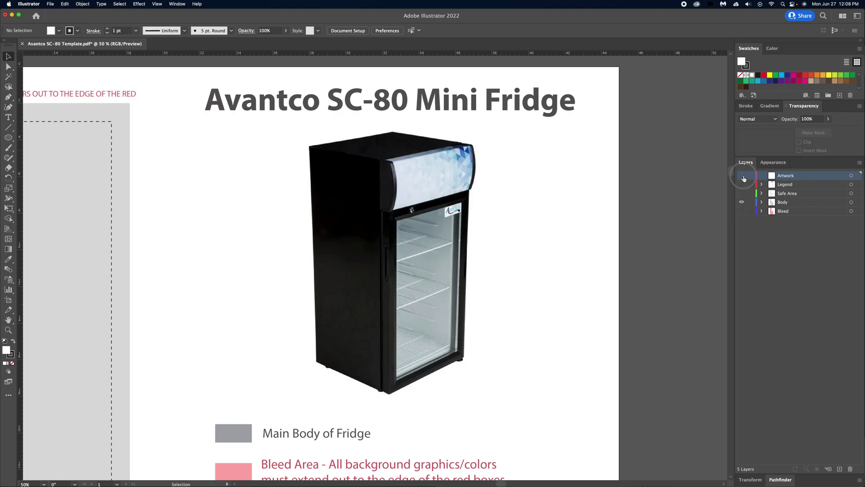
# Pan across the fridge panels and select the tall light-grey side panel.
pyautogui.scroll(-2, 655, 282)
pyautogui.moveTo(647, 285); pyautogui.dragTo(594, 85)
pyautogui.moveTo(610, 395); pyautogui.dragTo(618, 163)
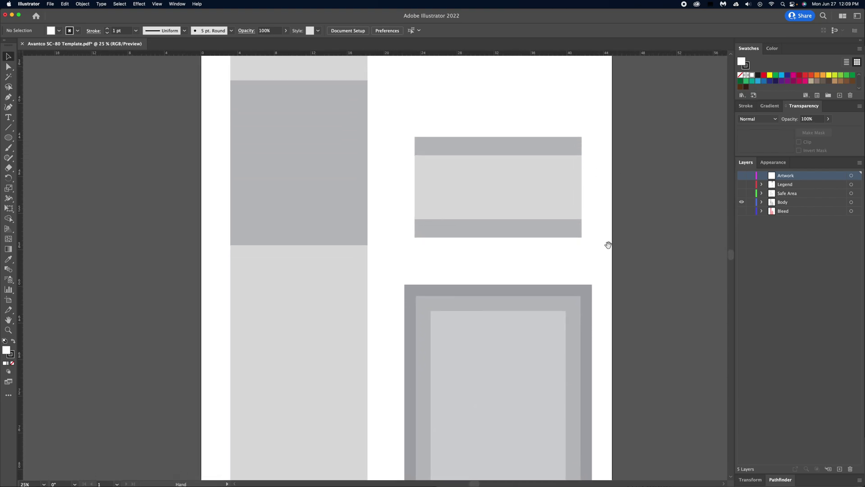
pyautogui.moveTo(608, 243); pyautogui.dragTo(632, 141)
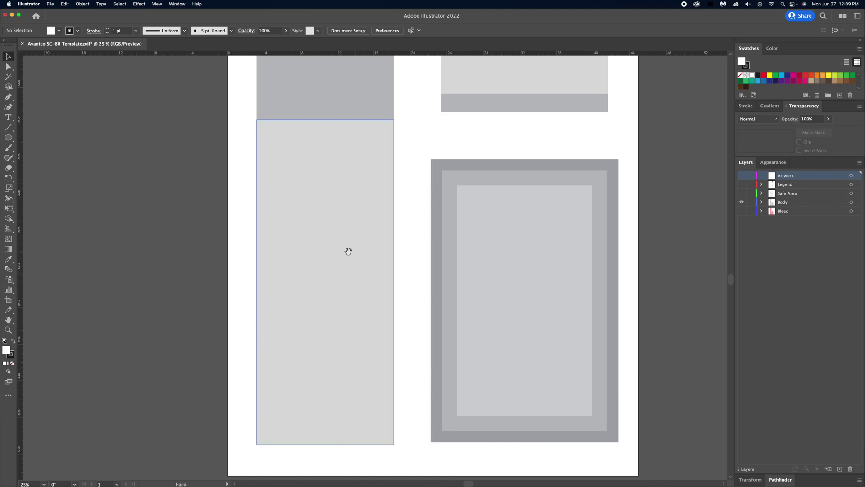
pyautogui.moveTo(349, 253); pyautogui.dragTo(398, 215)
pyautogui.click(321, 356)
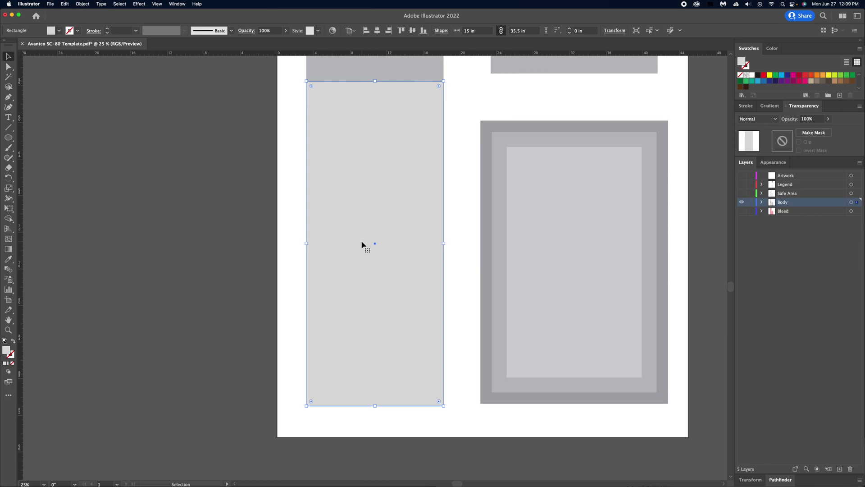
# Select the dark grey square panel, then make the Legend layer visible again.
pyautogui.click(460, 162)
pyautogui.moveTo(460, 163); pyautogui.dragTo(467, 401)
pyautogui.click(398, 256)
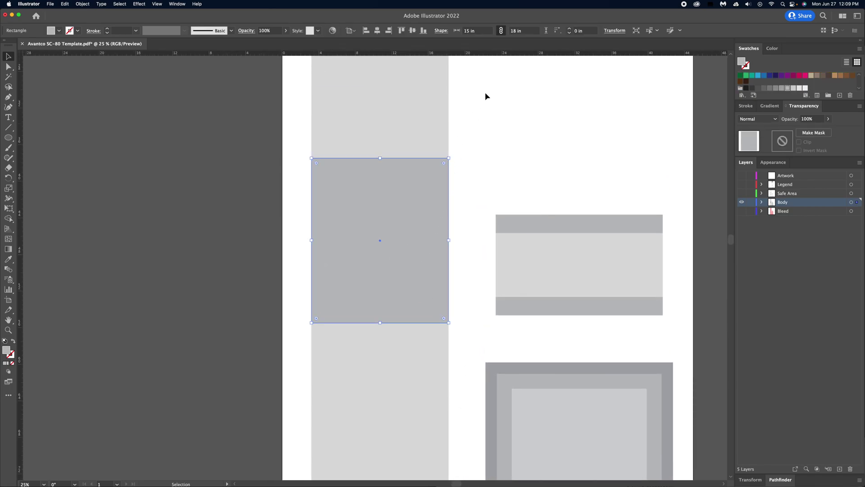
pyautogui.click(742, 184)
pyautogui.moveTo(616, 139); pyautogui.dragTo(572, 316)
pyautogui.click(571, 318)
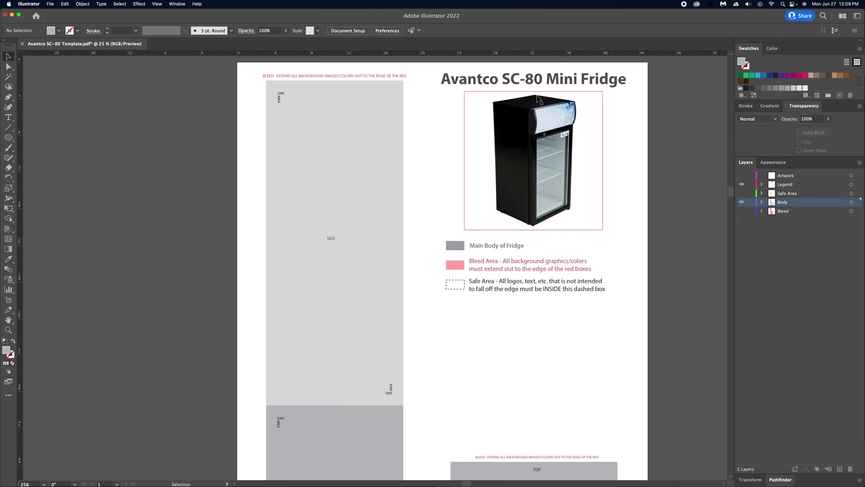
# Select the dark TOP panel and scroll around the template to review it.
pyautogui.scroll(-10, 533, 90)
pyautogui.hscroll(-3, 534, 90)
pyautogui.click(423, 270)
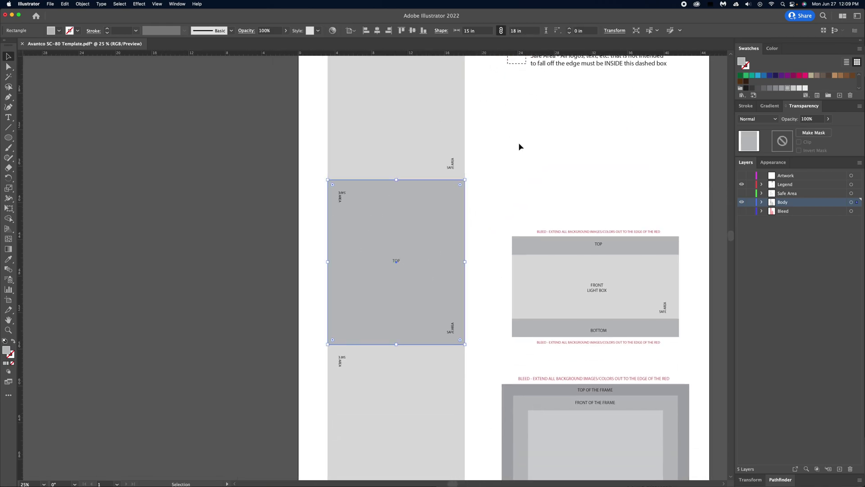
pyautogui.scroll(10, 519, 146)
pyautogui.hscroll(2, 519, 146)
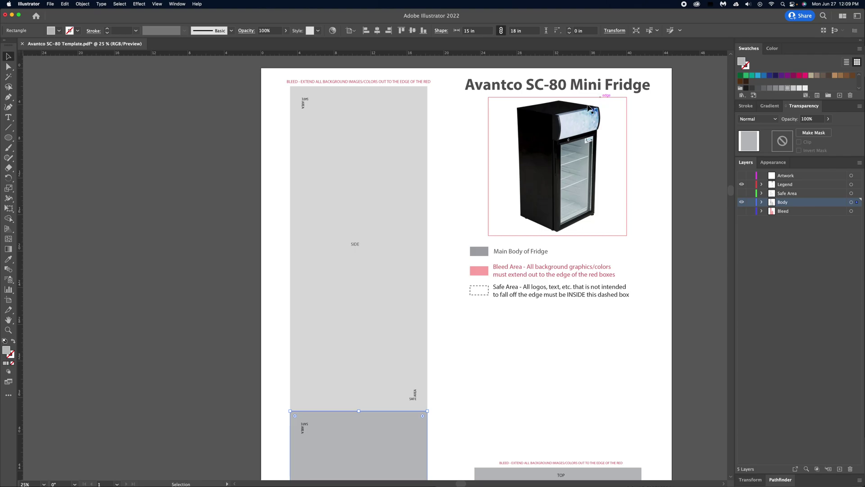
pyautogui.scroll(-10, 496, 180)
pyautogui.hscroll(10, 448, 235)
pyautogui.hscroll(-5, 559, 259)
pyautogui.hscroll(-10, 559, 259)
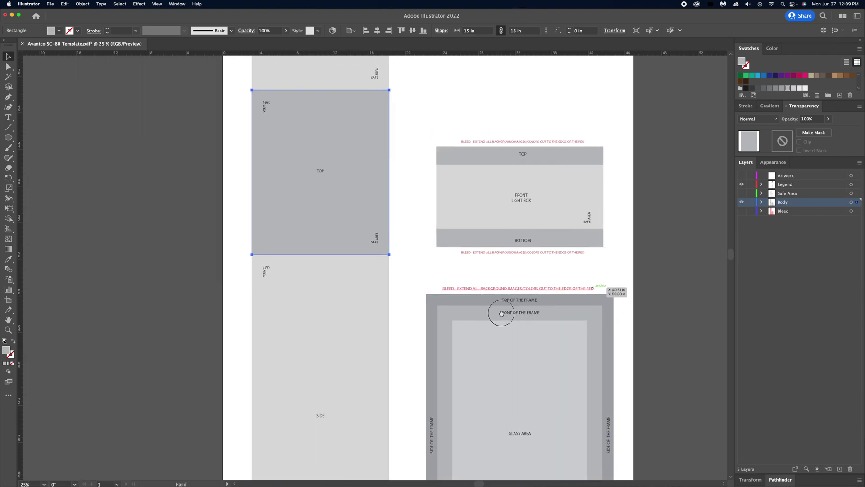
pyautogui.scroll(8, 499, 309)
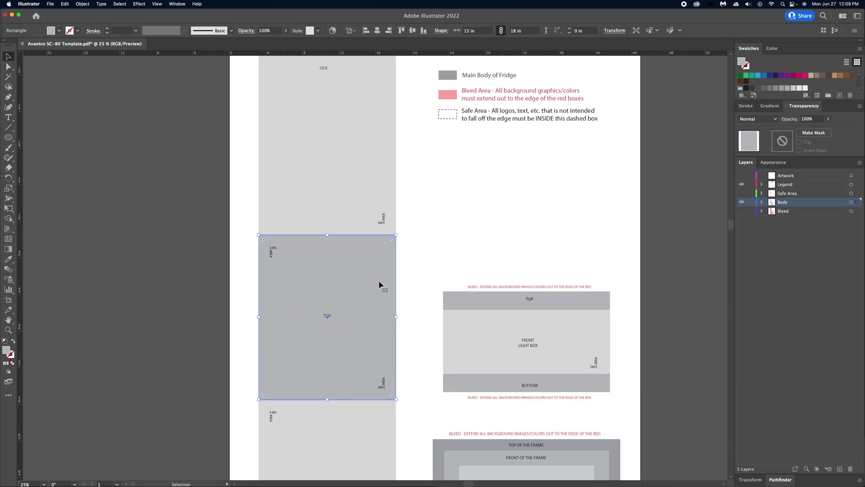
pyautogui.scroll(8, 562, 204)
pyautogui.hscroll(1, 562, 205)
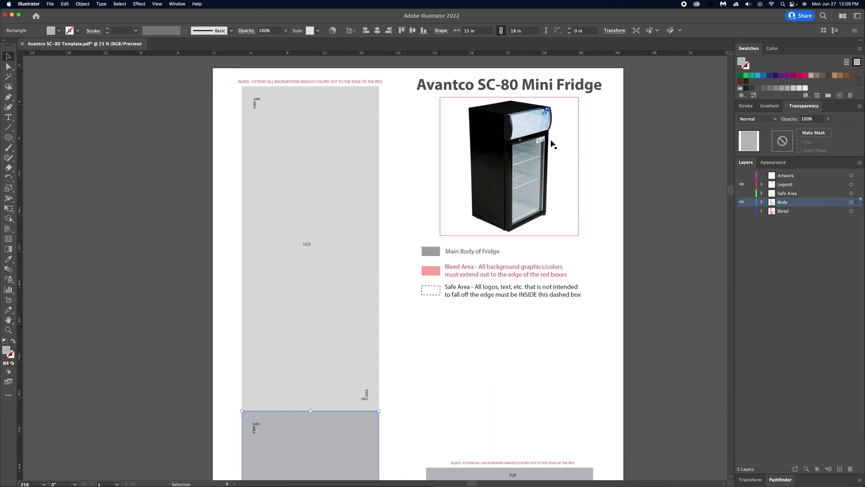
pyautogui.scroll(-16, 431, 356)
pyautogui.hscroll(-2, 430, 356)
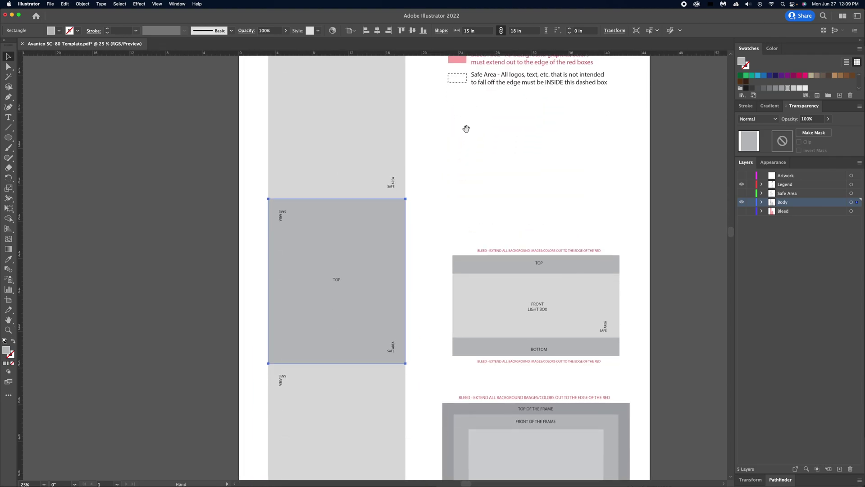
pyautogui.click(423, 270)
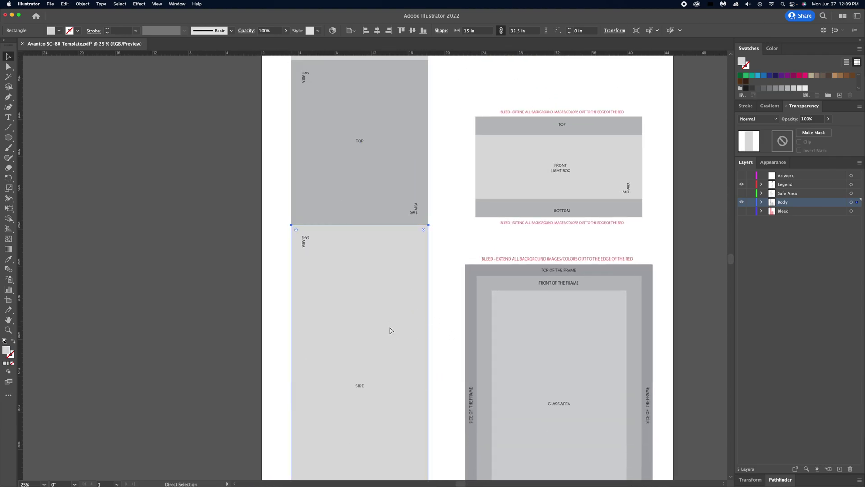
pyautogui.moveTo(384, 329); pyautogui.dragTo(367, 201)
pyautogui.press('cmd+z')
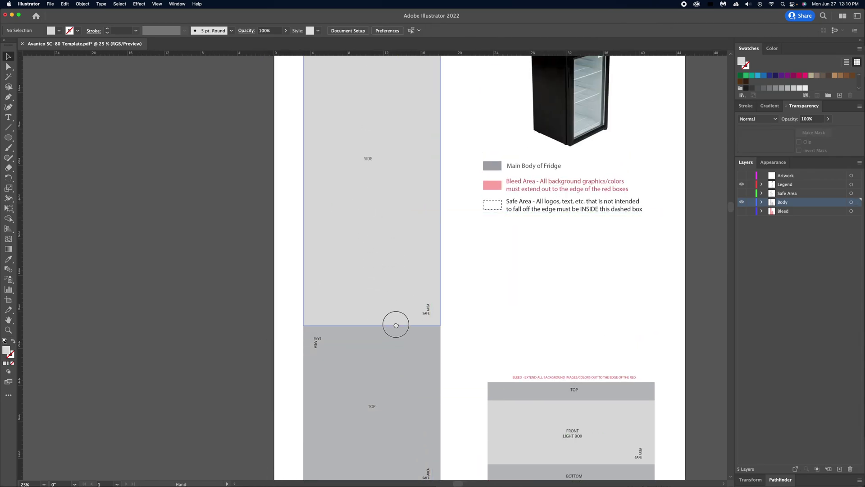
pyautogui.moveTo(396, 323); pyautogui.dragTo(357, 402)
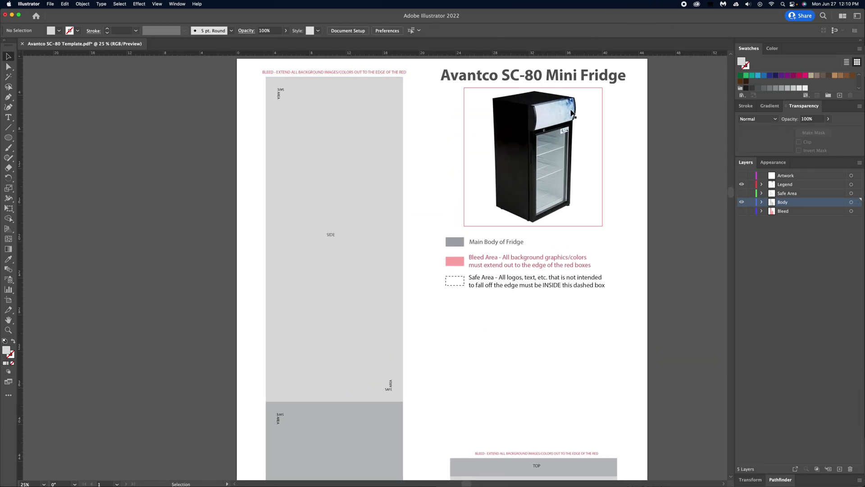
pyautogui.moveTo(473, 296); pyautogui.dragTo(486, 212)
pyautogui.moveTo(454, 340); pyautogui.dragTo(483, 234)
pyautogui.scroll(-3, 433, 255)
pyautogui.scroll(15, 450, 252)
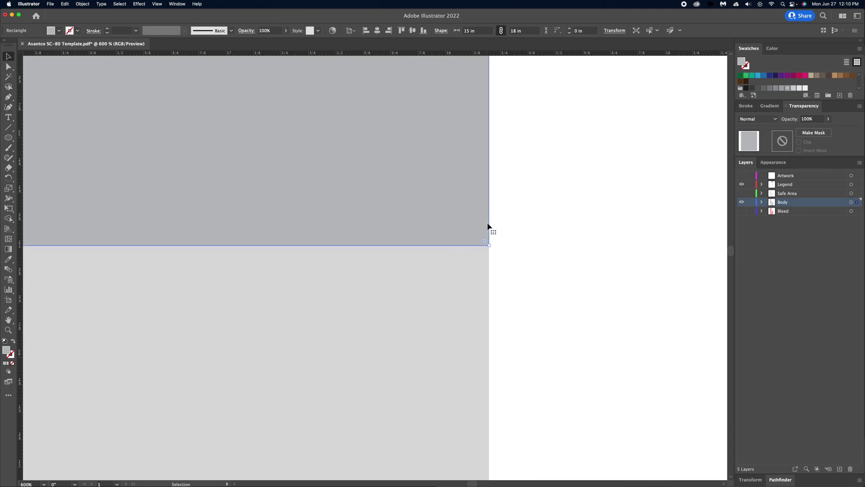
pyautogui.click(537, 236)
pyautogui.scroll(-10, 497, 285)
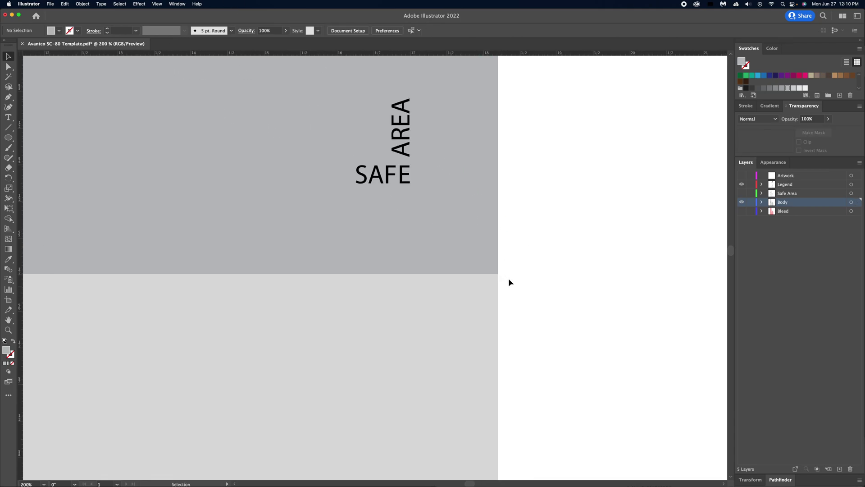
pyautogui.scroll(-5, 519, 236)
pyautogui.scroll(5, 496, 245)
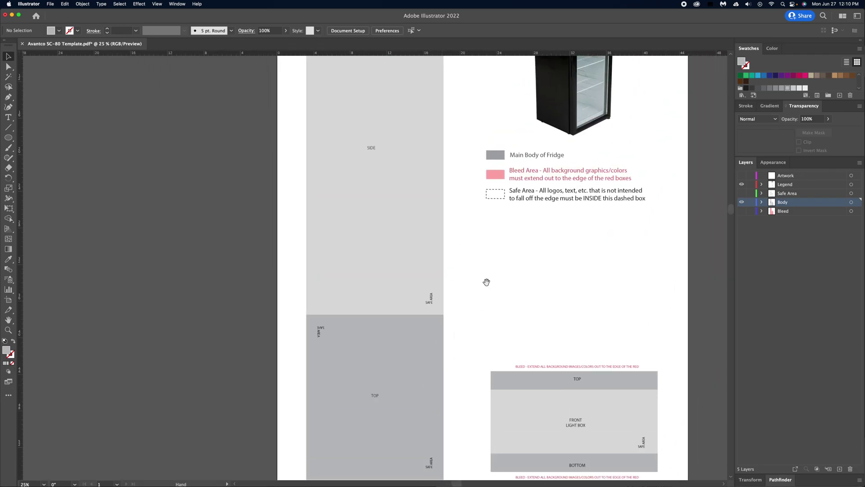
pyautogui.scroll(-5, 391, 458)
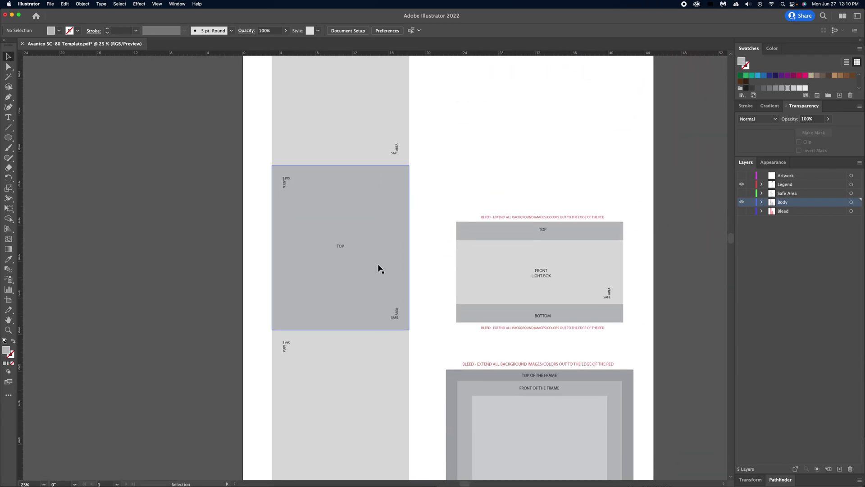
pyautogui.scroll(-3, 378, 269)
pyautogui.scroll(2, 377, 386)
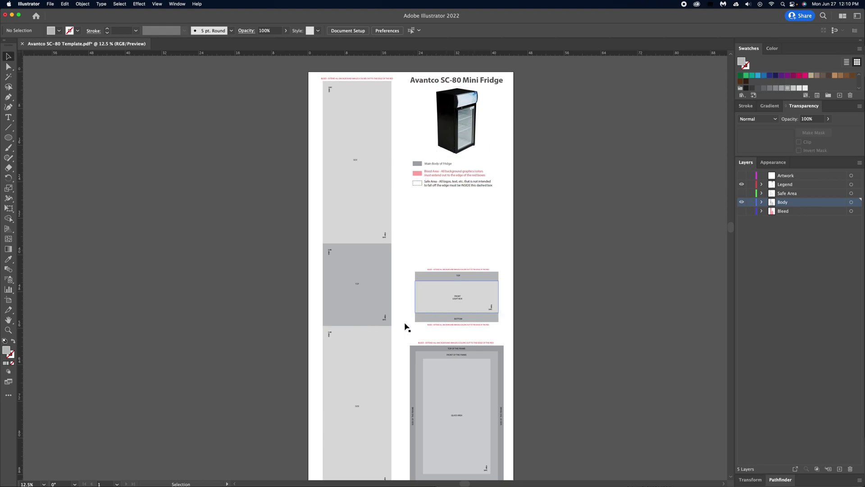
pyautogui.scroll(-3, 401, 351)
# Undo the lower SIDE panel's accidental tilt and nudge it left to align with TOP.
pyautogui.moveTo(383, 175); pyautogui.dragTo(422, 211)
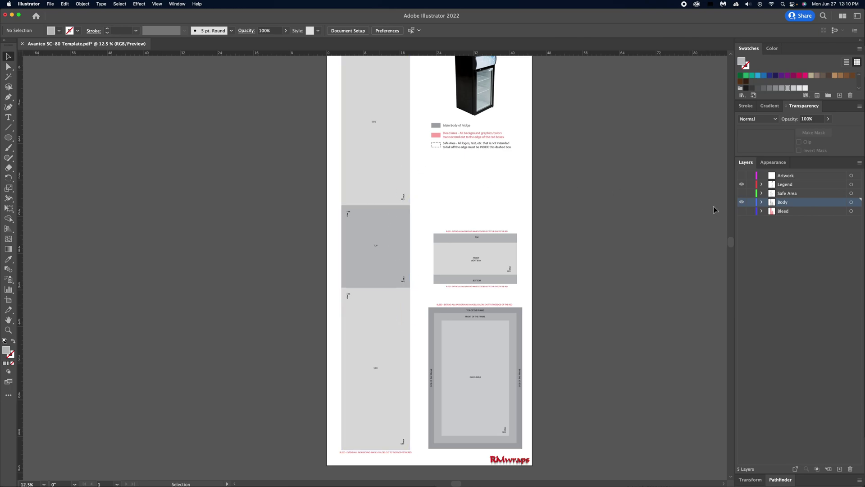
pyautogui.scroll(2, 429, 377)
pyautogui.moveTo(440, 317); pyautogui.dragTo(512, 258)
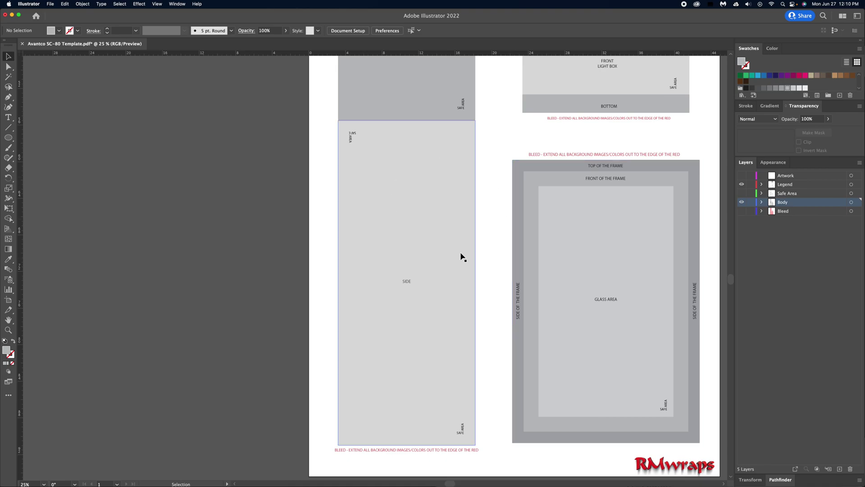
pyautogui.click(450, 144)
pyautogui.moveTo(476, 120); pyautogui.dragTo(476, 113)
pyautogui.click(491, 146)
pyautogui.click(440, 166)
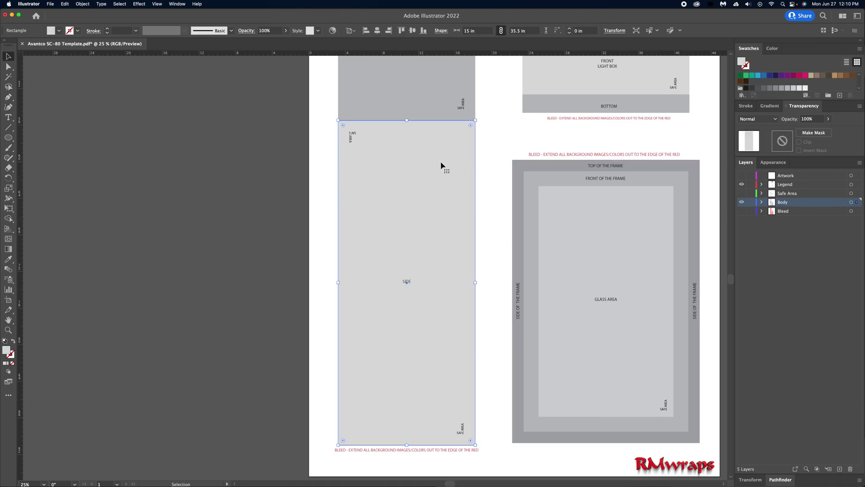
pyautogui.press('cmd+z')
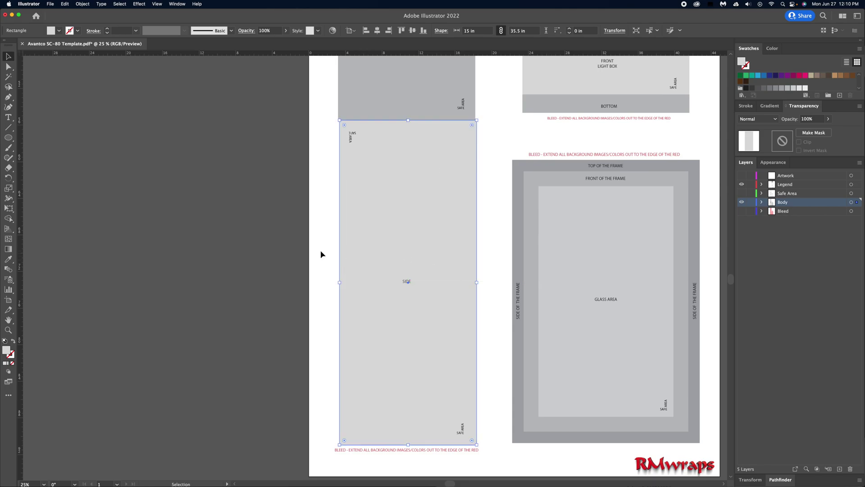
pyautogui.hotkey('shift', 'Left')
pyautogui.click(498, 315)
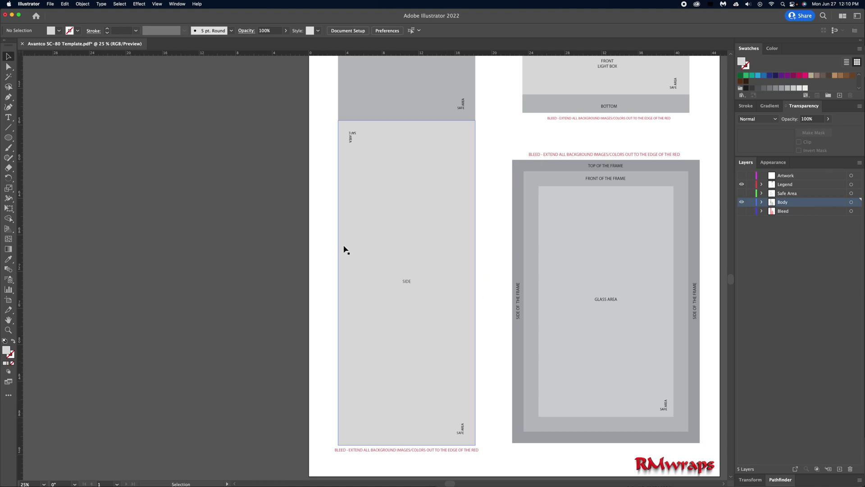
# Pan back to the SIDE and TOP panels and reselect the lower SIDE panel.
pyautogui.scroll(10, 469, 203)
pyautogui.hscroll(3, 469, 203)
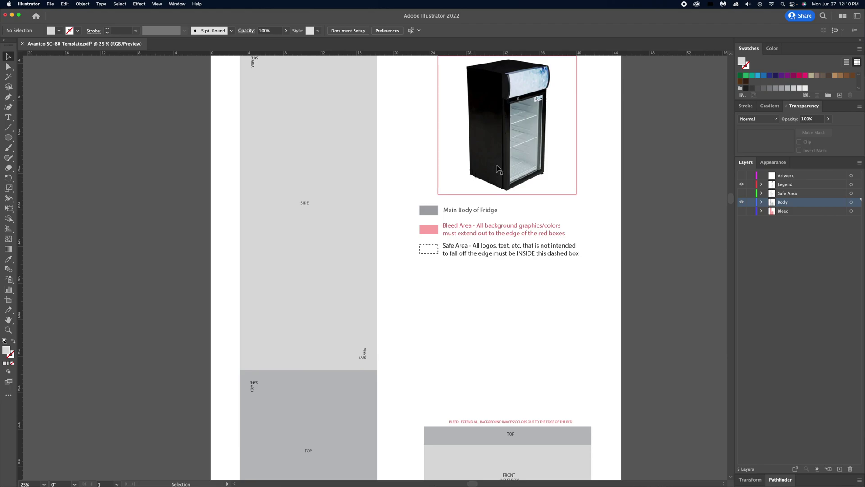
pyautogui.press('space')
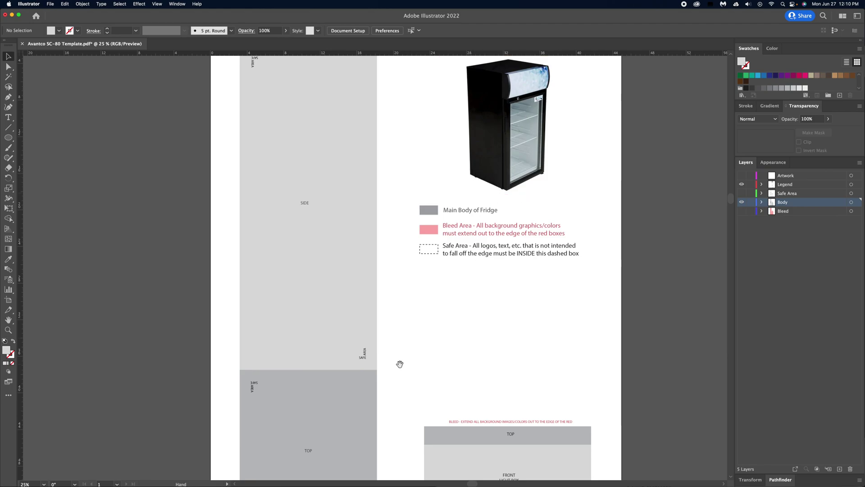
pyautogui.moveTo(400, 361); pyautogui.dragTo(470, 166)
pyautogui.scroll(-5, 464, 163)
pyautogui.click(433, 261)
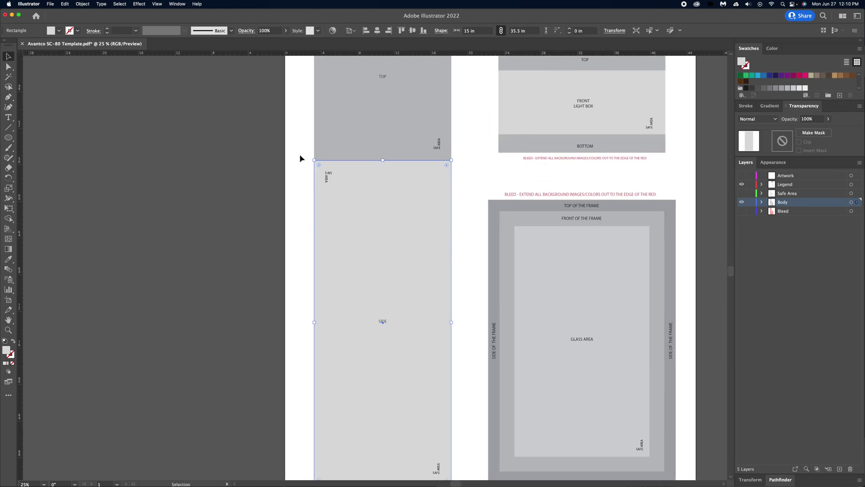
# Offset the SIDE panel by -1 in into a 33.5 × 13 in inset with default fill and stroke.
pyautogui.click(92, 6)
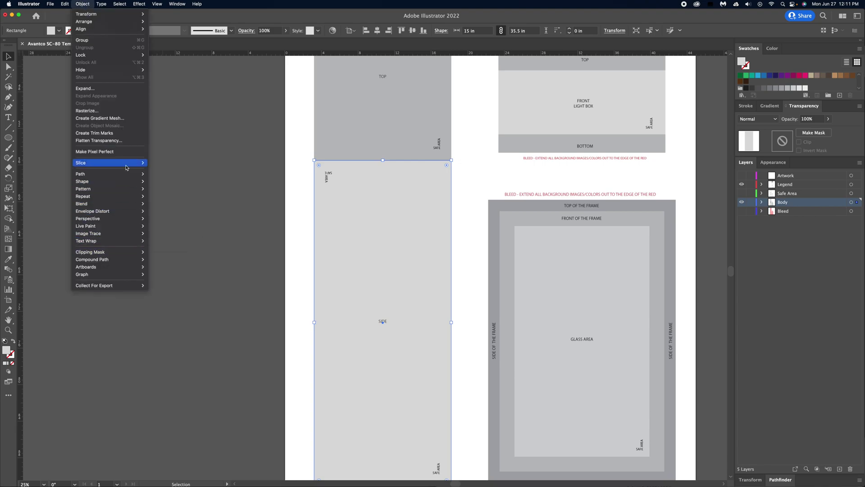
pyautogui.click(127, 173)
pyautogui.click(83, 4)
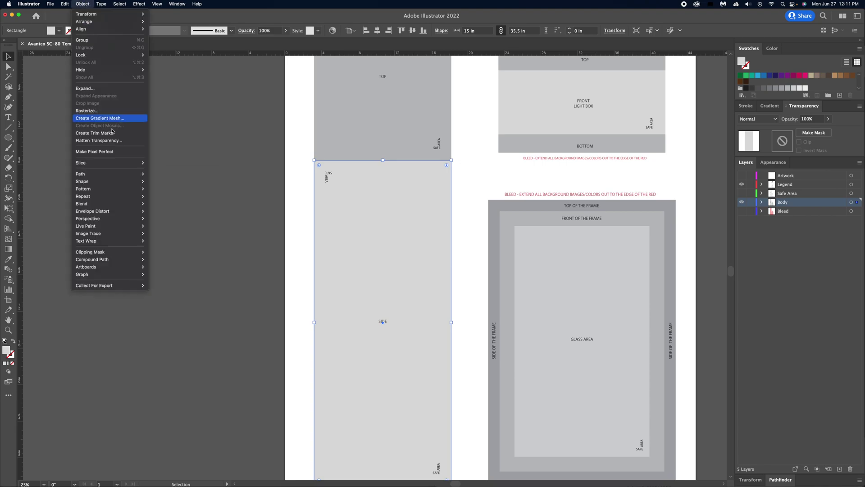
pyautogui.moveTo(122, 176)
pyautogui.click(176, 199)
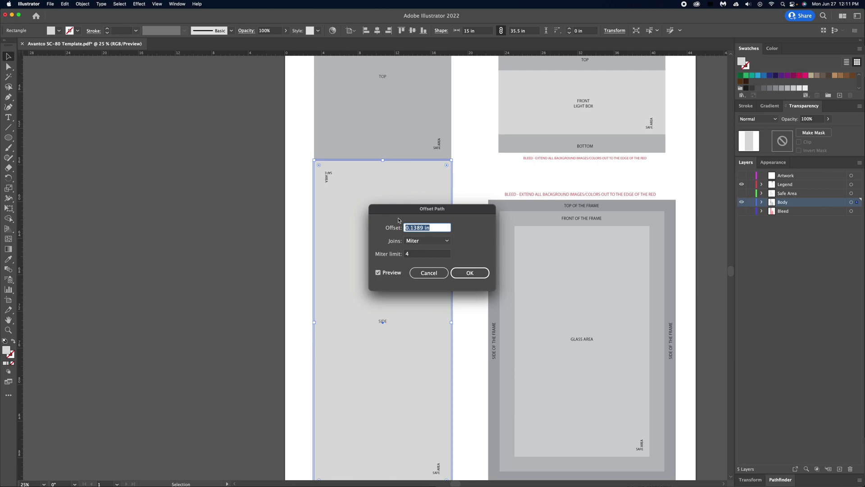
pyautogui.write('-1')
pyautogui.press('Tab')
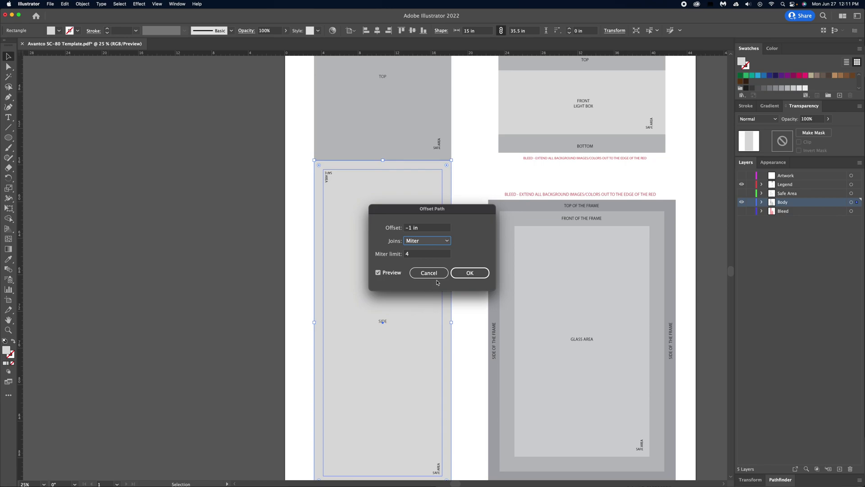
pyautogui.click(457, 269)
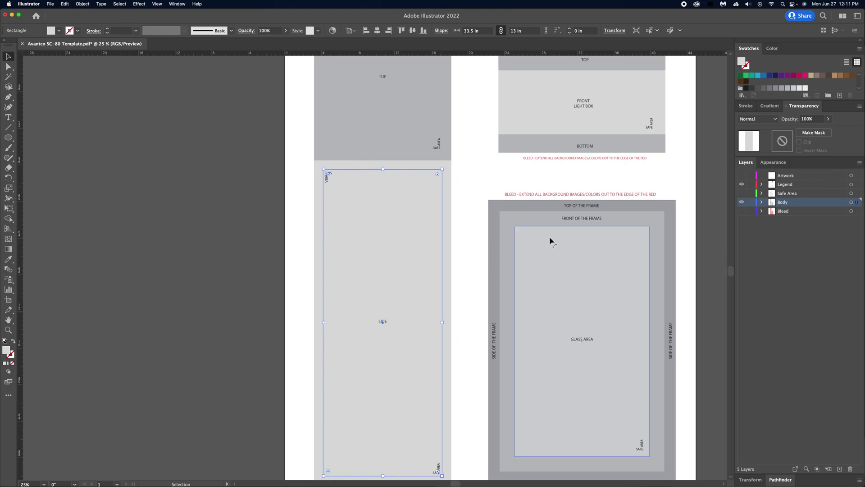
pyautogui.click(5, 341)
# Remove the inset rectangle's fill and make its 1 pt stroke dashed with 12 pt dashes.
pyautogui.click(13, 363)
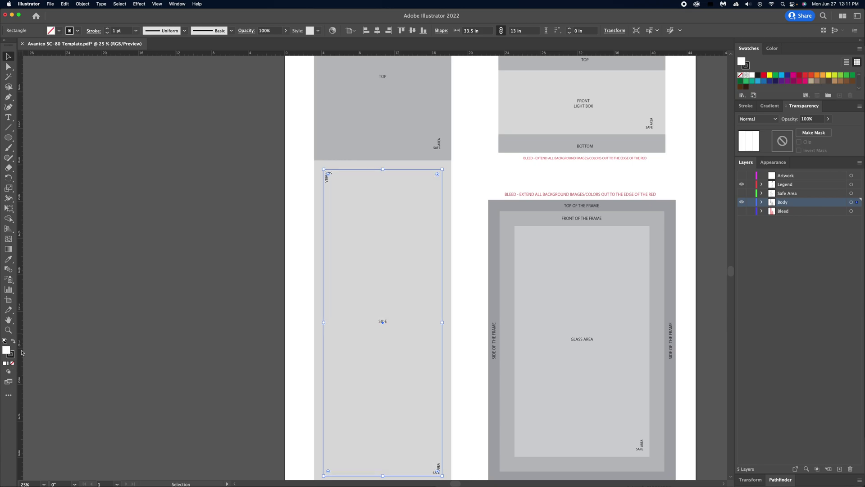
pyautogui.click(745, 105)
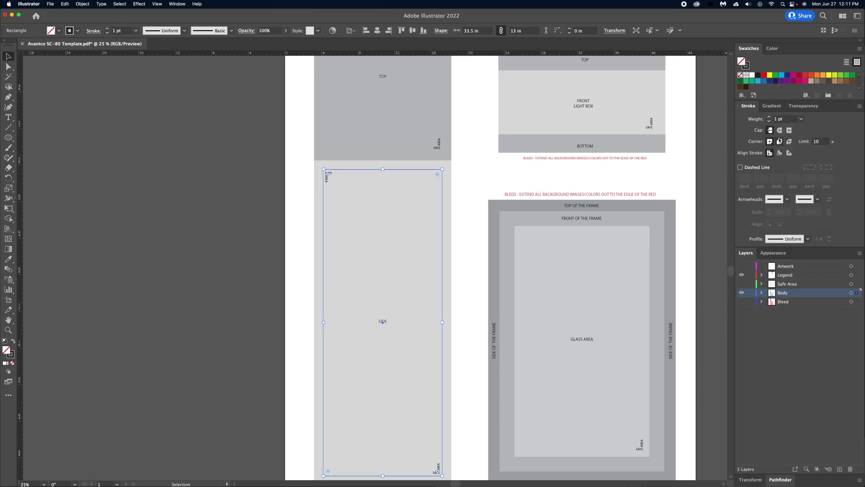
pyautogui.click(799, 240)
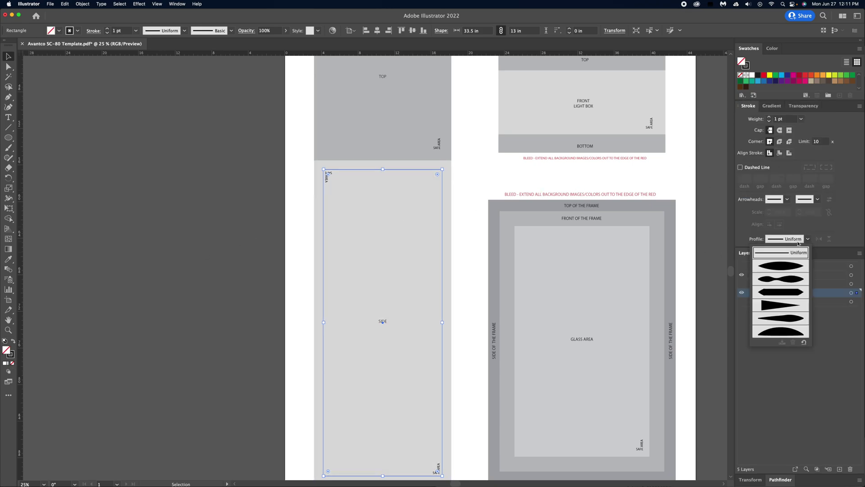
pyautogui.click(793, 237)
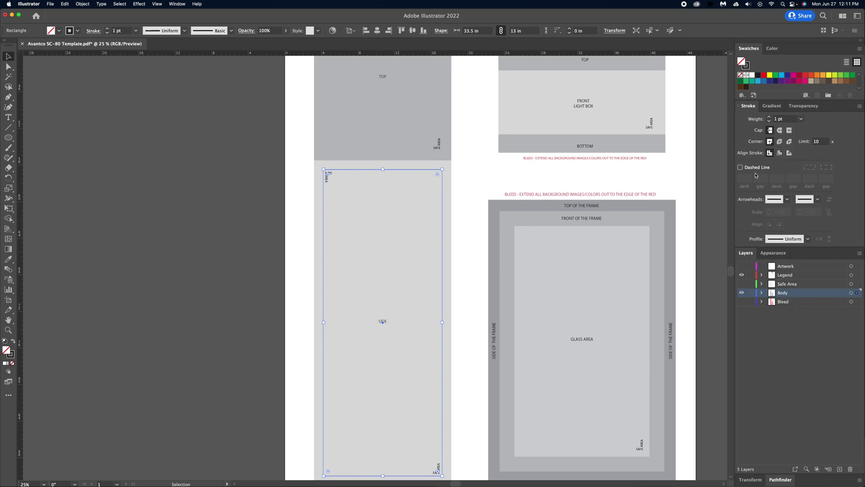
pyautogui.click(740, 167)
pyautogui.click(502, 187)
# Pan from the SIDE panel's dashed outline to the TOP and FRONT LIGHT BOX panels.
pyautogui.scroll(5, 443, 173)
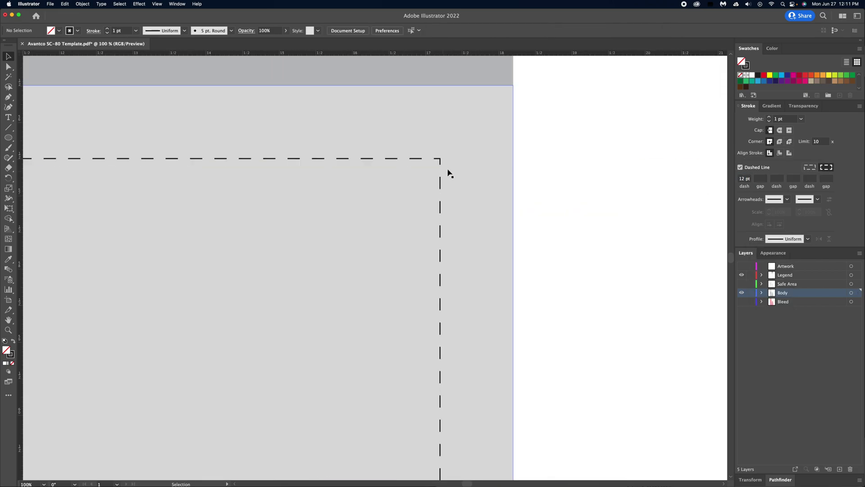
pyautogui.scroll(-5, 543, 183)
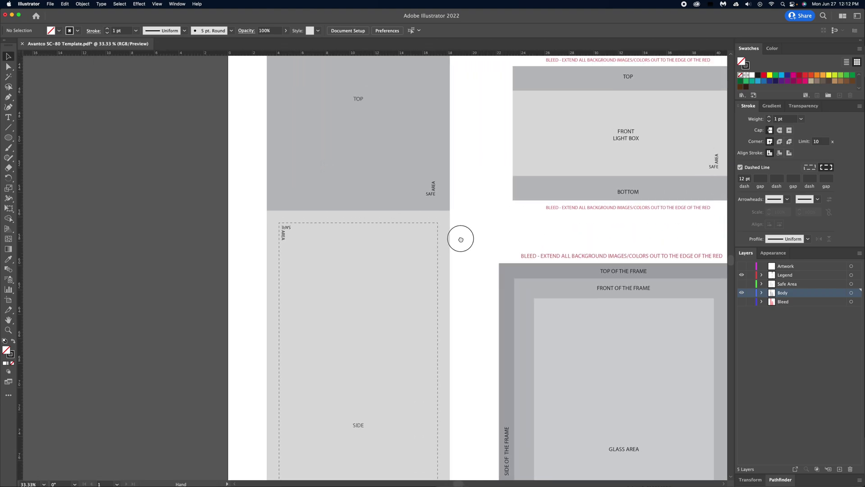
pyautogui.moveTo(458, 239); pyautogui.dragTo(468, 146)
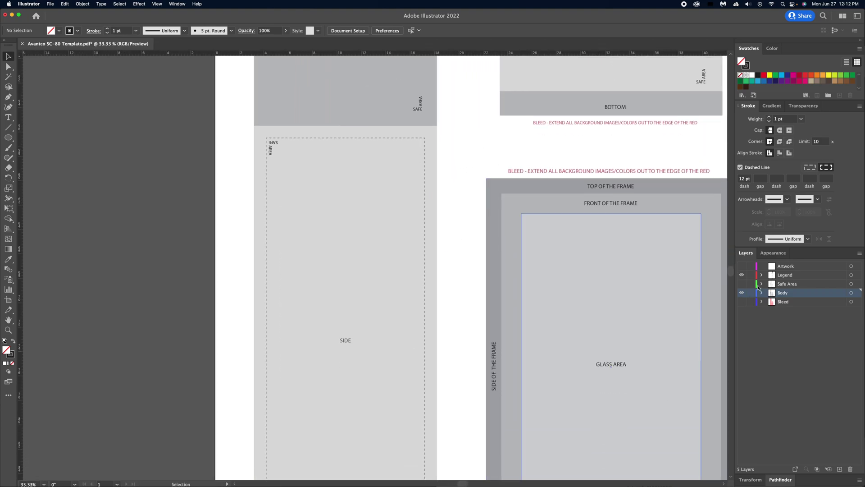
pyautogui.scroll(4, 446, 278)
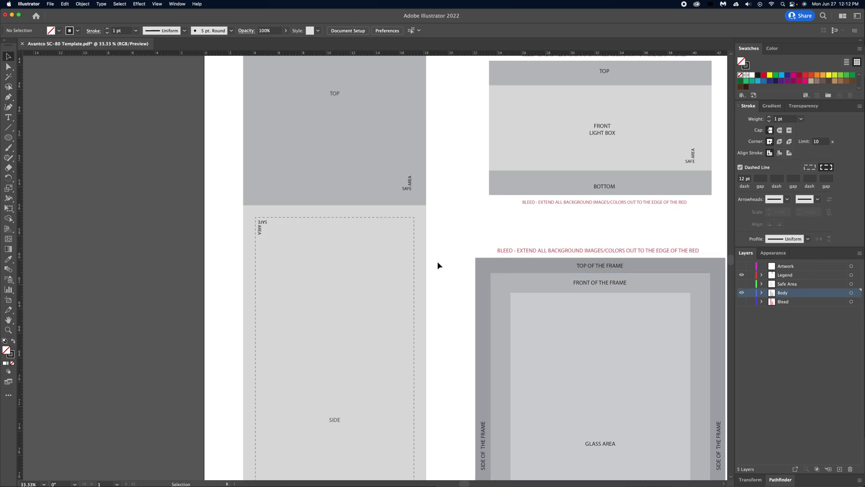
pyautogui.moveTo(438, 264); pyautogui.dragTo(448, 248)
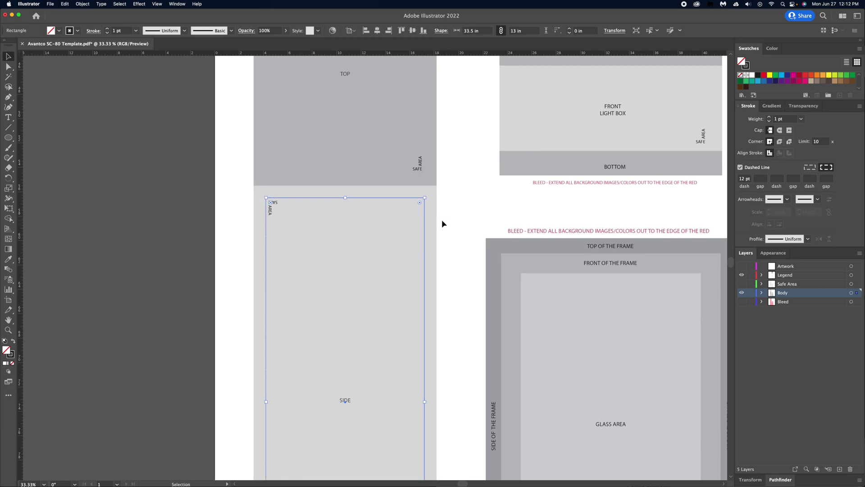
pyautogui.moveTo(464, 156); pyautogui.dragTo(415, 307)
pyautogui.moveTo(436, 182); pyautogui.dragTo(419, 209)
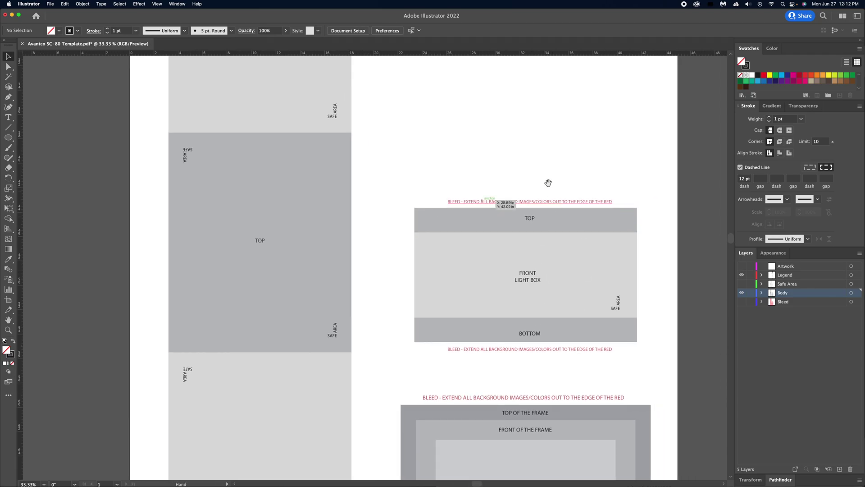
pyautogui.moveTo(546, 149); pyautogui.dragTo(532, 299)
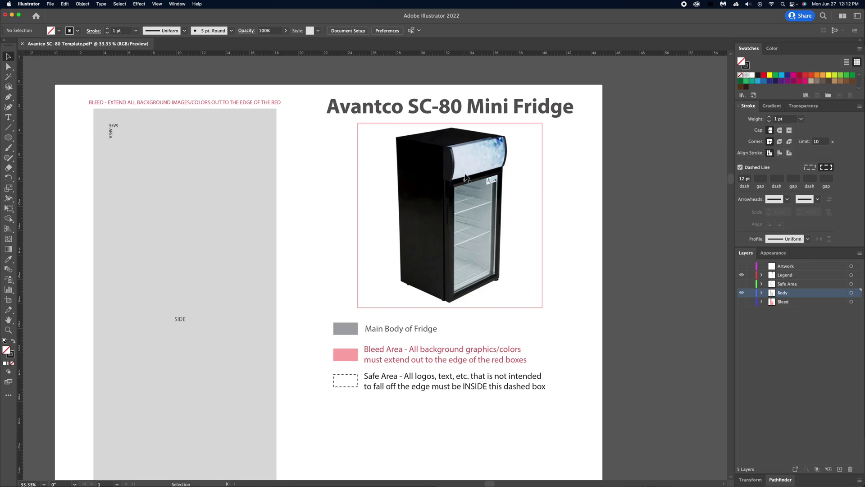
pyautogui.moveTo(477, 178); pyautogui.dragTo(488, 75)
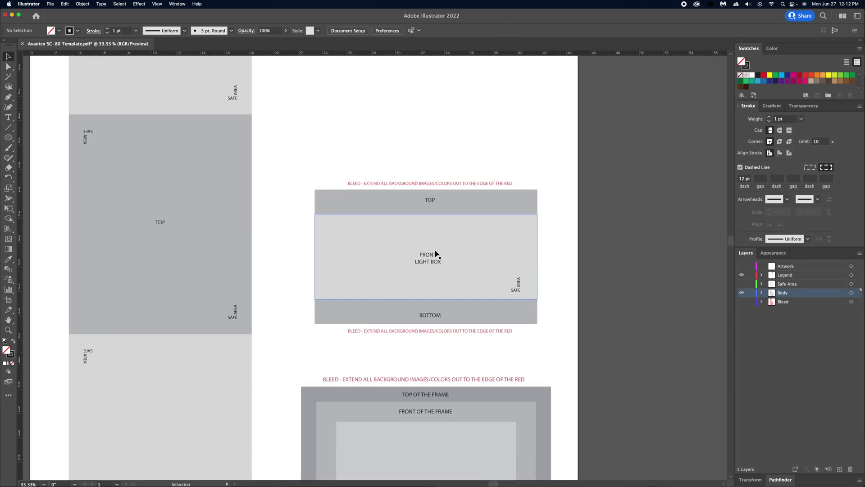
pyautogui.click(460, 260)
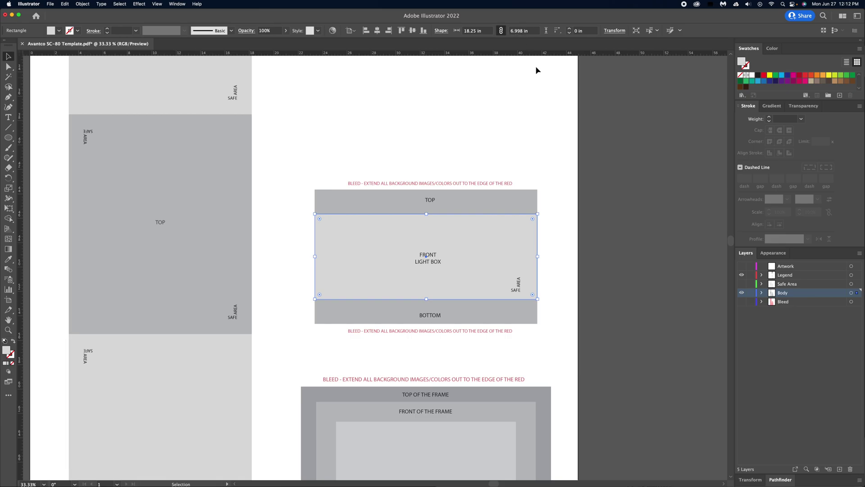
pyautogui.click(550, 120)
pyautogui.scroll(10, 527, 215)
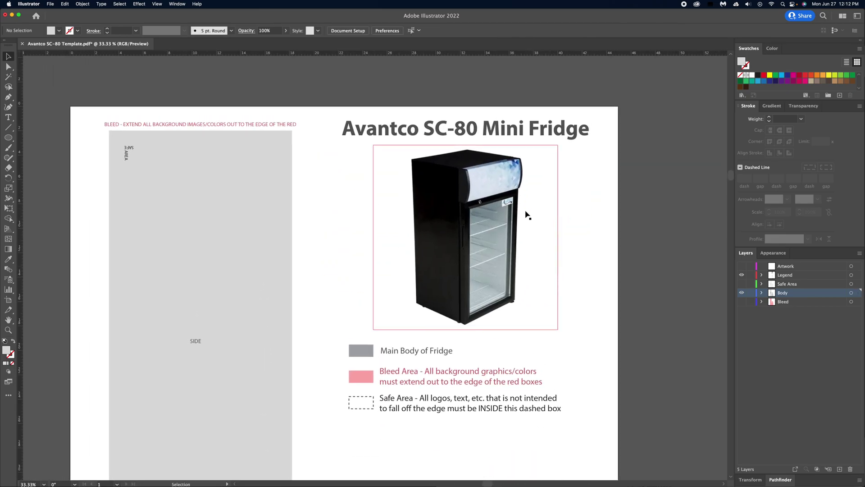
pyautogui.scroll(-10, 531, 319)
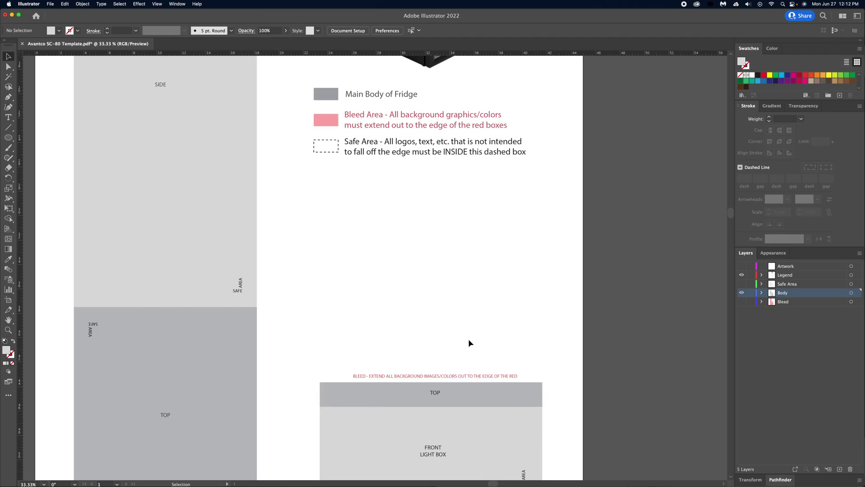
pyautogui.scroll(10, 505, 293)
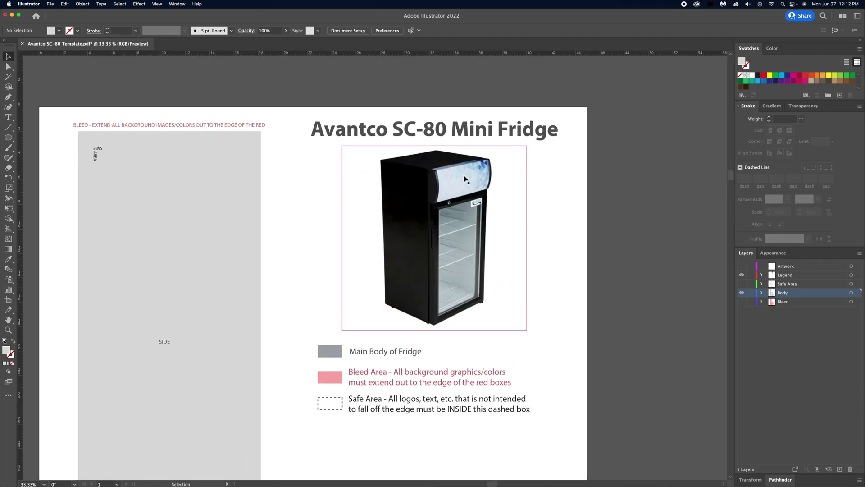
pyautogui.scroll(2, 467, 172)
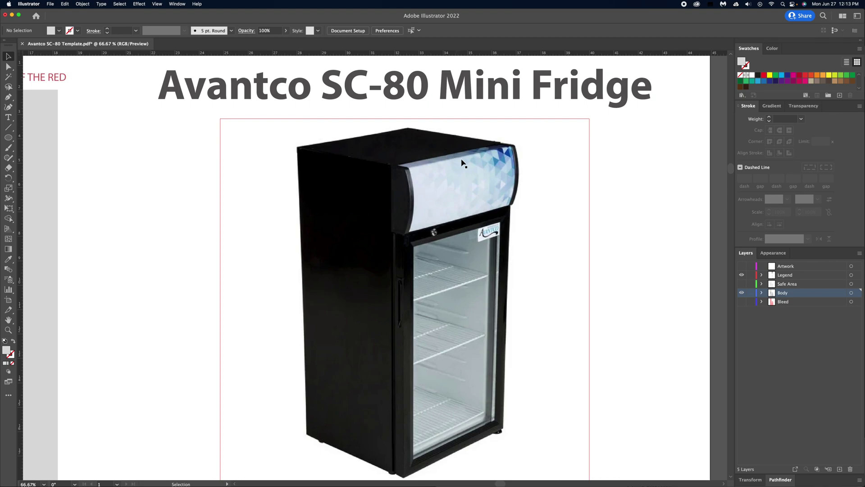
pyautogui.moveTo(452, 232); pyautogui.dragTo(440, 42)
pyautogui.scroll(-5, 521, 123)
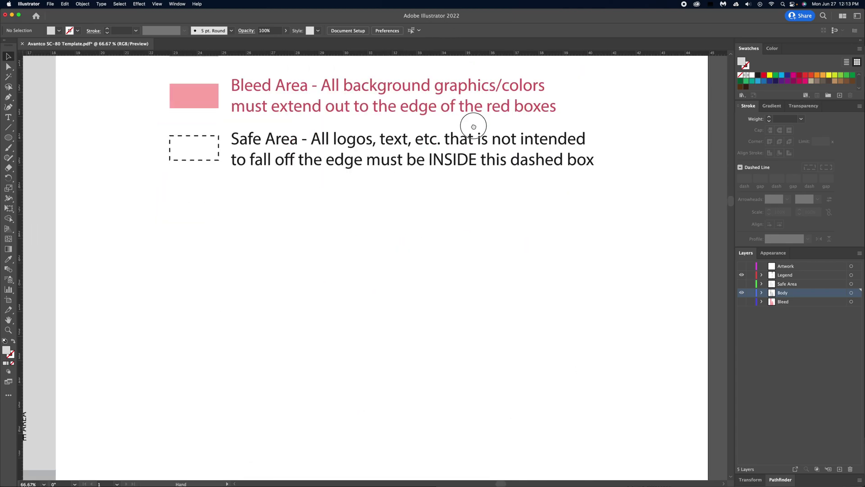
pyautogui.press('super+minus')
pyautogui.press('super+minus')
pyautogui.scroll(-3, 465, 323)
pyautogui.click(474, 338)
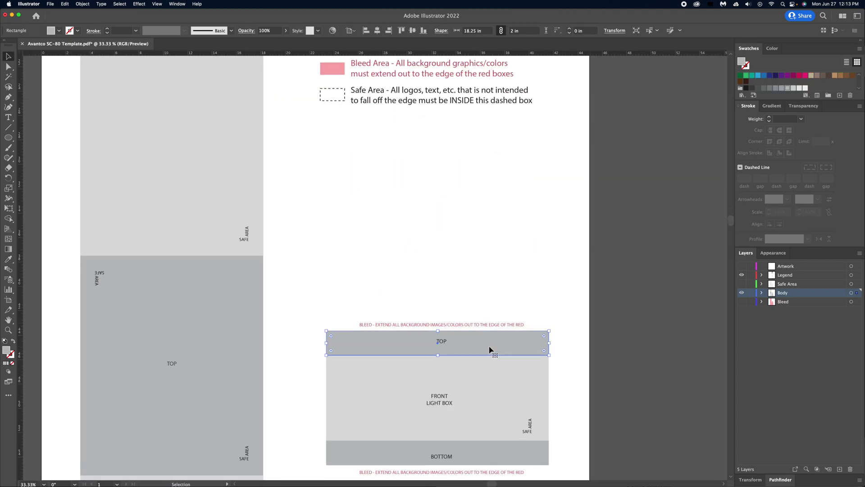
pyautogui.scroll(10, 461, 349)
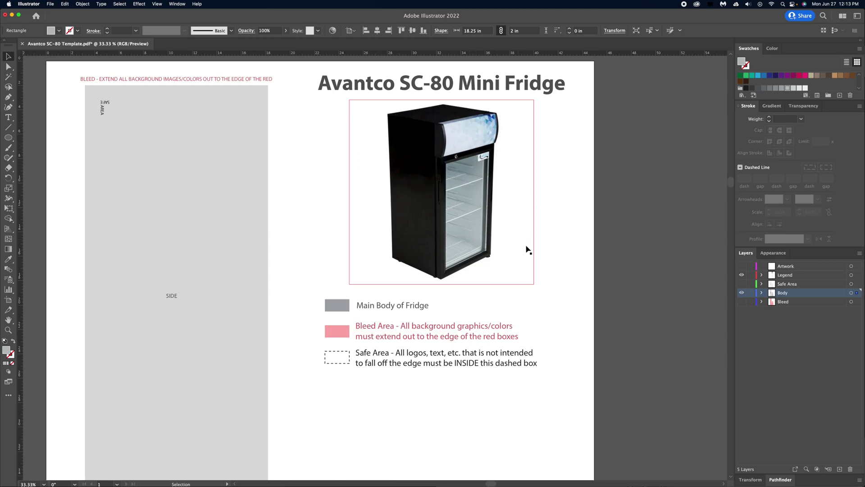
pyautogui.scroll(-10, 545, 373)
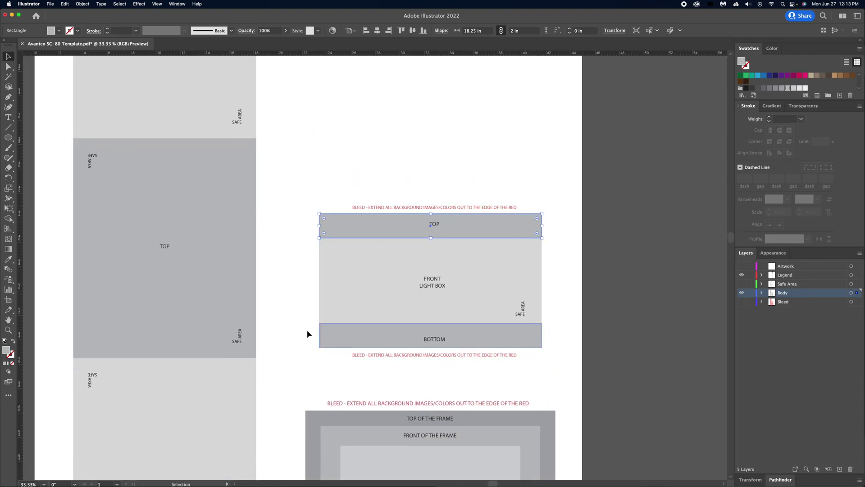
pyautogui.click(578, 236)
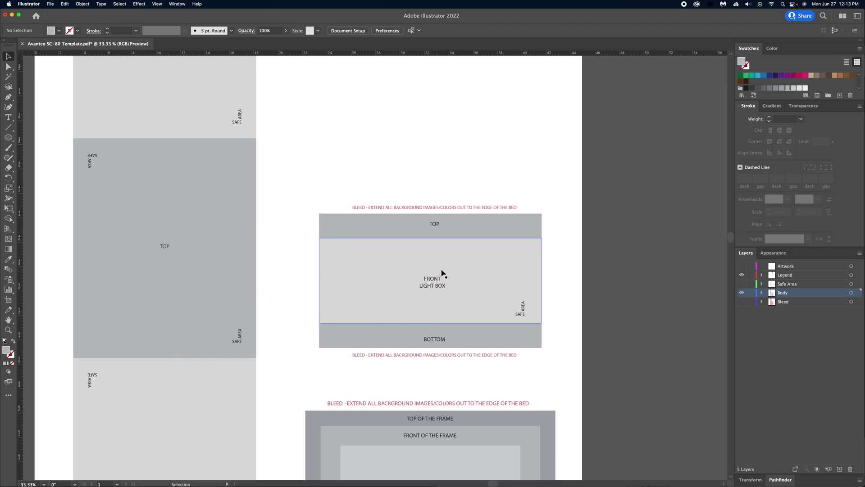
pyautogui.click(742, 284)
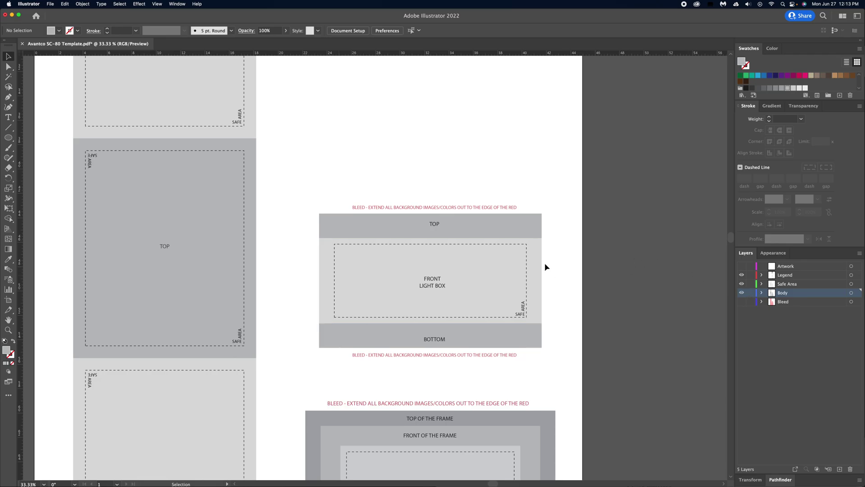
# Zoom to the FRONT LIGHT BOX safe-area rectangle, undo a trial height resize, and deselect.
pyautogui.press('super+equal')
pyautogui.press('super+equal')
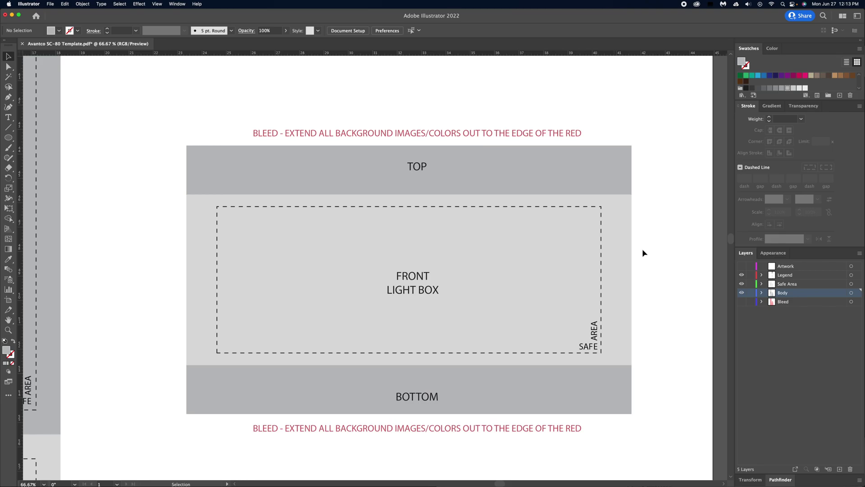
pyautogui.click(480, 206)
pyautogui.doubleClick(417, 208)
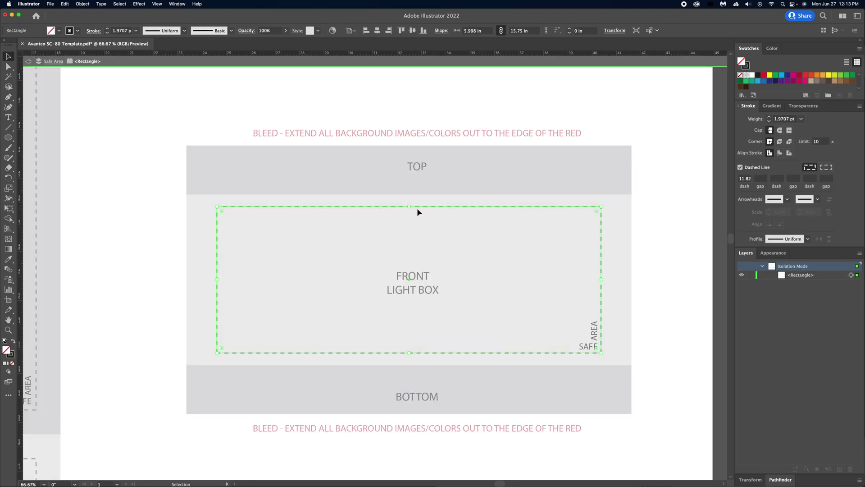
pyautogui.doubleClick(594, 122)
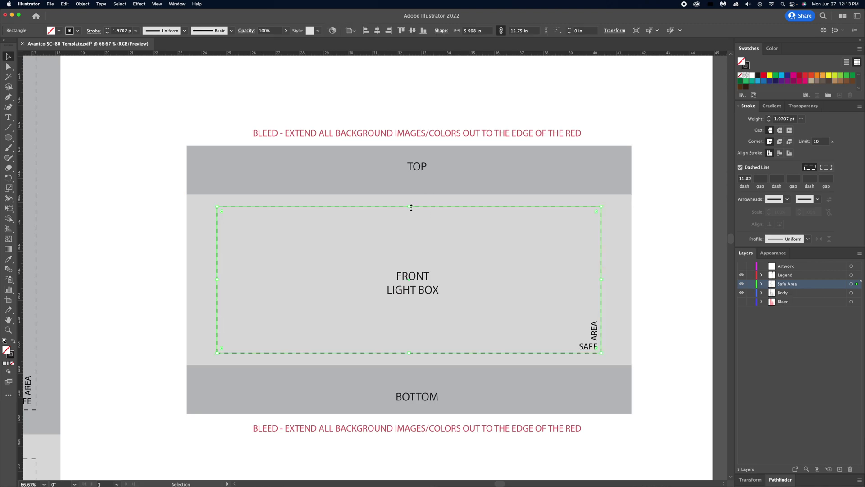
pyautogui.moveTo(411, 207); pyautogui.dragTo(411, 224)
pyautogui.press('super+z')
pyautogui.click(655, 241)
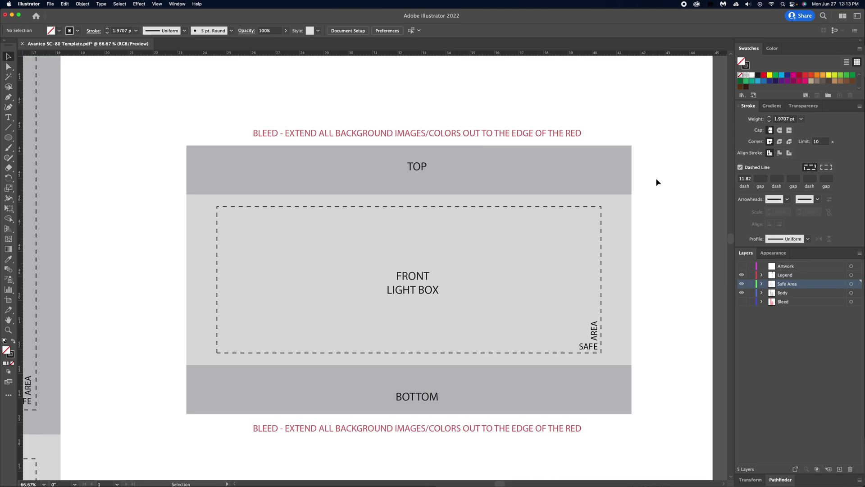
# Scroll over the template to review the fridge title and image.
pyautogui.scroll(5, 613, 370)
pyautogui.scroll(-15, 594, 416)
pyautogui.scroll(8, 572, 257)
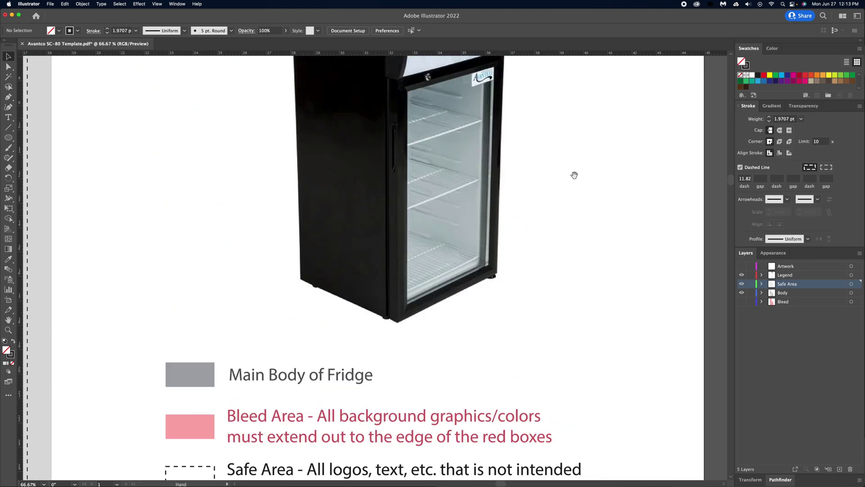
pyautogui.moveTo(574, 175); pyautogui.dragTo(576, 299)
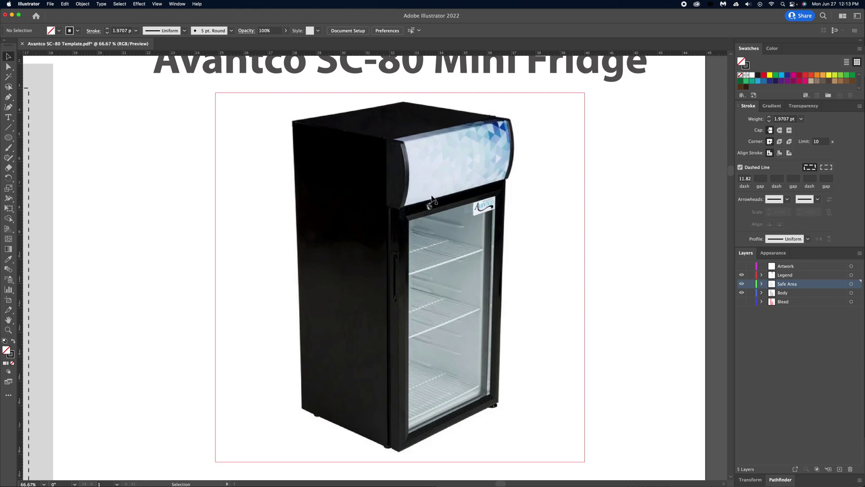
pyautogui.scroll(-15, 499, 112)
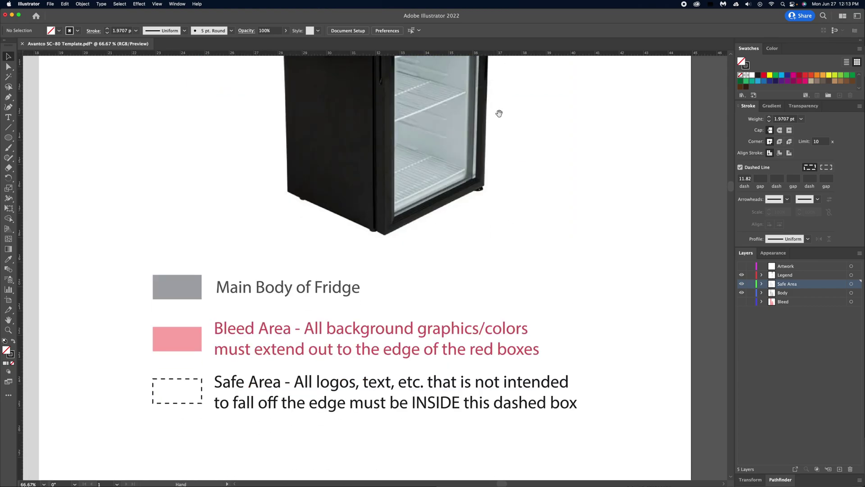
pyautogui.scroll(-1, 534, 257)
pyautogui.scroll(-5, 532, 257)
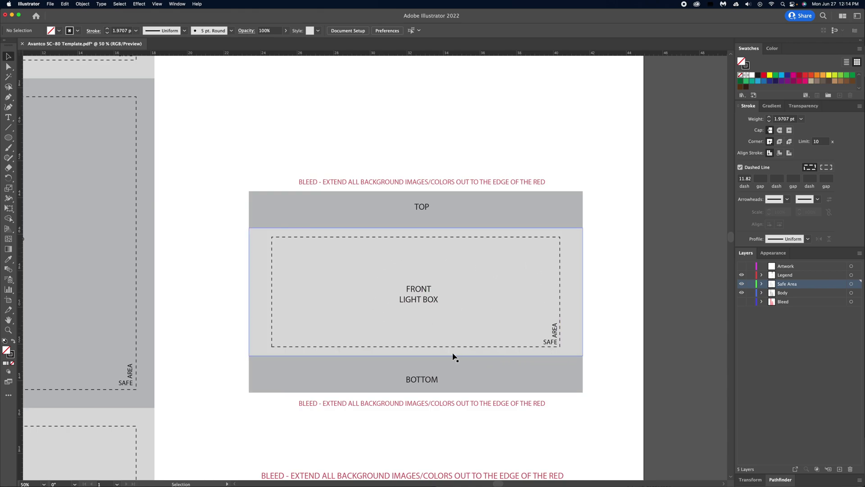
# Make Body the active layer in the Layers panel and scroll out over the frame template.
pyautogui.click(483, 278)
pyautogui.click(580, 158)
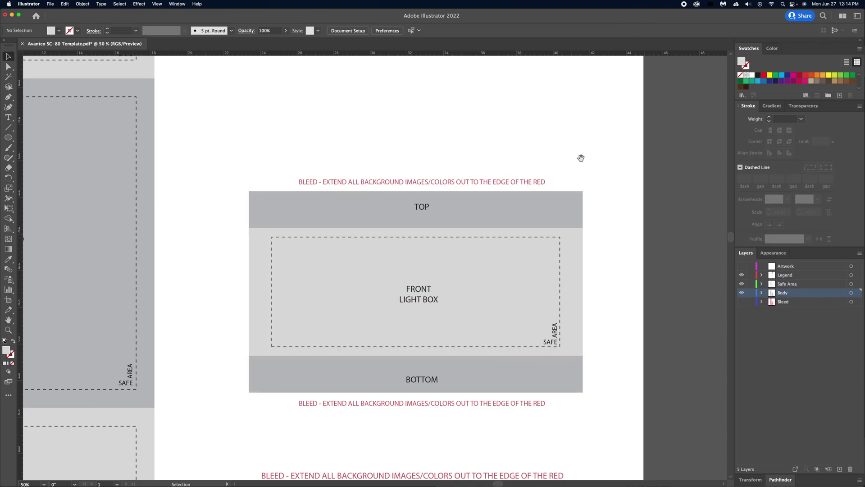
pyautogui.scroll(-15, 579, 158)
pyautogui.scroll(5, 529, 189)
pyautogui.scroll(3, 511, 191)
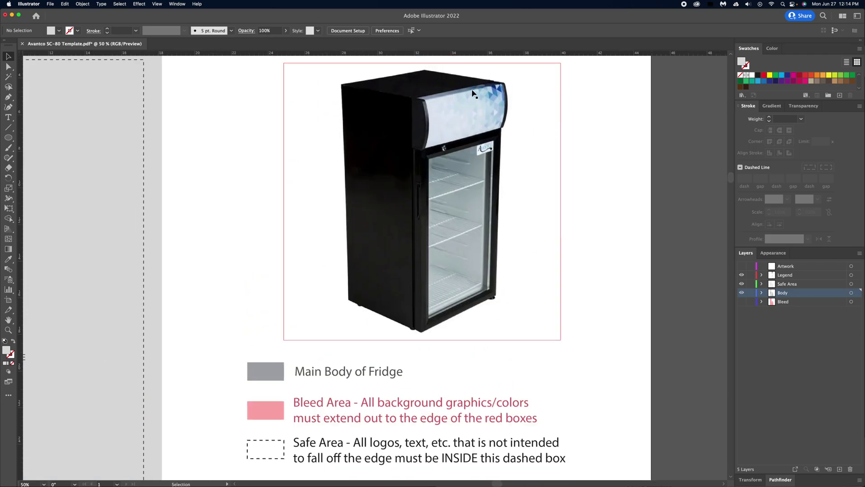
pyautogui.scroll(-15, 467, 215)
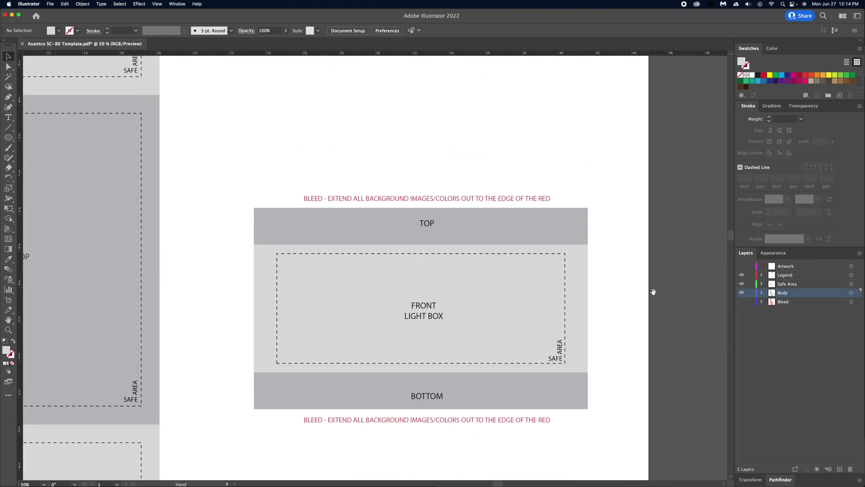
pyautogui.scroll(-2, 653, 294)
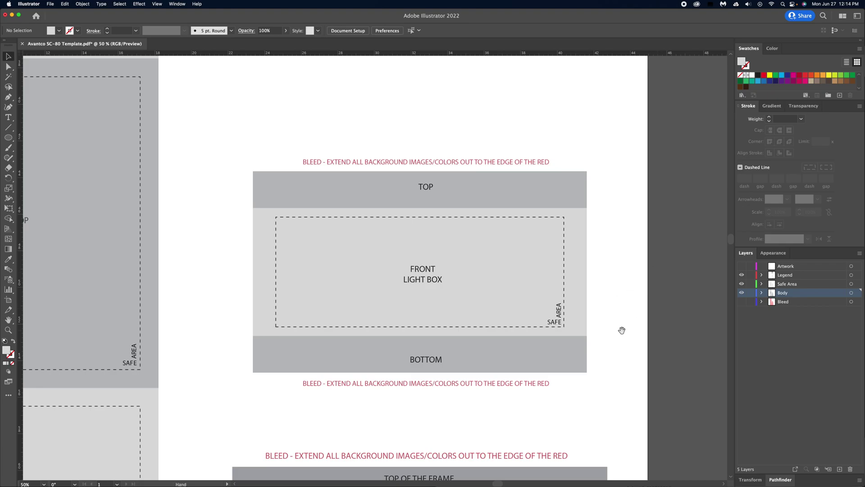
pyautogui.scroll(-3, 622, 328)
pyautogui.scroll(-2, 623, 304)
pyautogui.scroll(-6, 624, 308)
pyautogui.hscroll(2, 604, 302)
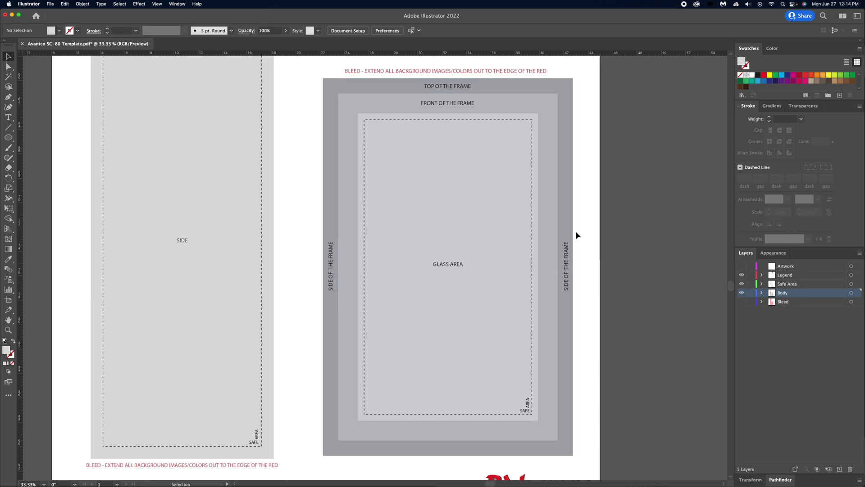
pyautogui.scroll(12, 578, 235)
pyautogui.hscroll(1, 562, 186)
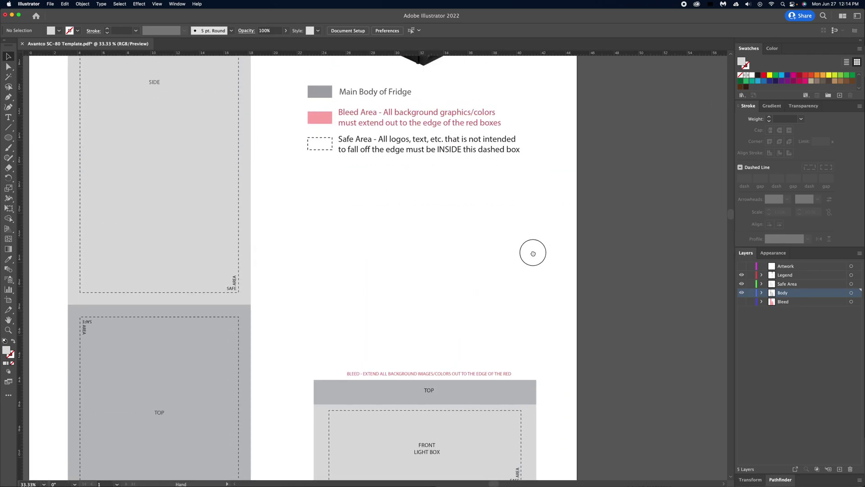
pyautogui.scroll(8, 533, 253)
pyautogui.hscroll(1, 533, 254)
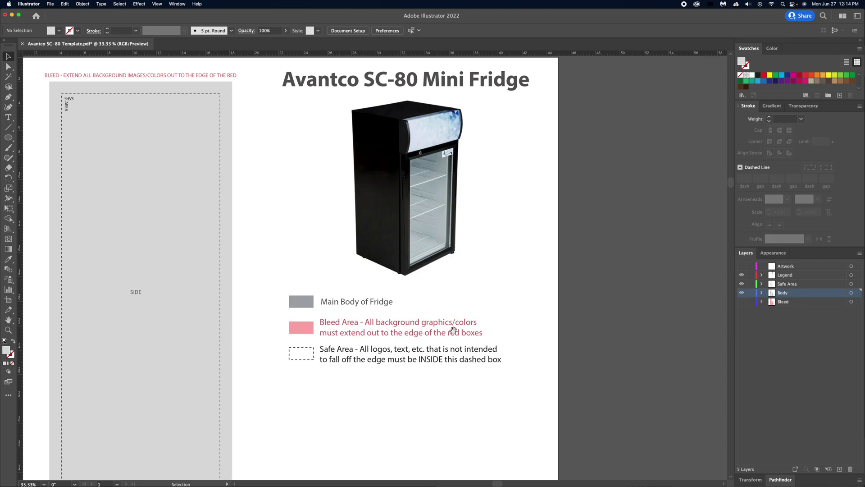
pyautogui.scroll(-20, 472, 168)
pyautogui.scroll(-2, 493, 154)
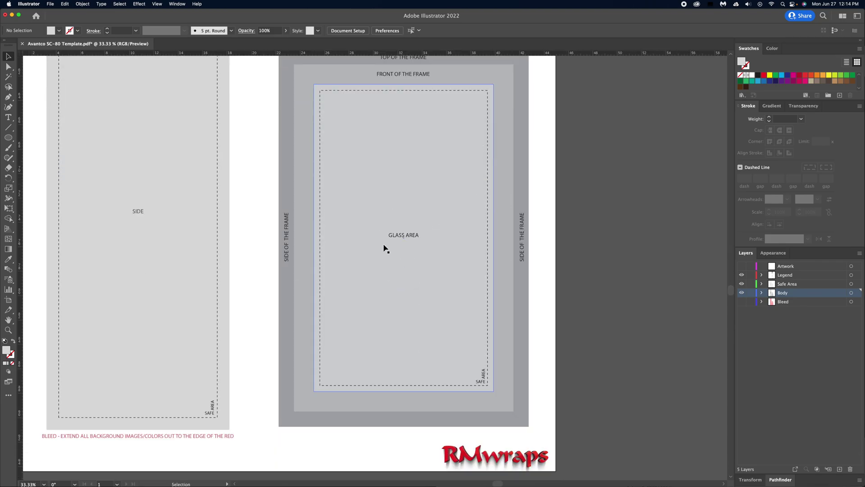
pyautogui.scroll(2, 401, 183)
pyautogui.moveTo(398, 314)
pyautogui.mouseDown()
pyautogui.moveTo(401, 304)
pyautogui.moveTo(395, 317)
pyautogui.moveTo(401, 313)
pyautogui.mouseUp()
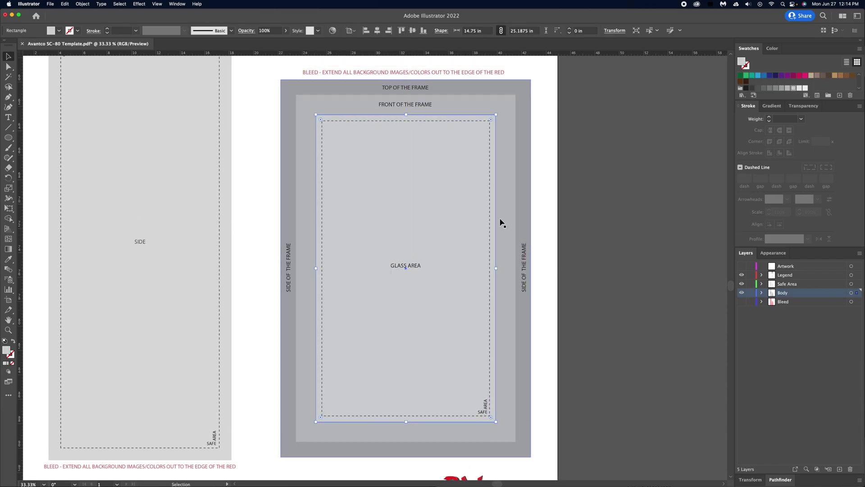
pyautogui.click(482, 30)
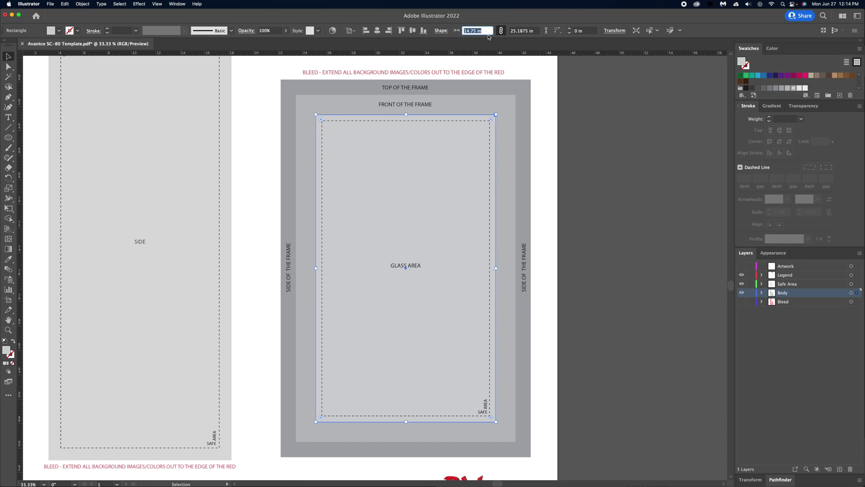
pyautogui.click(533, 31)
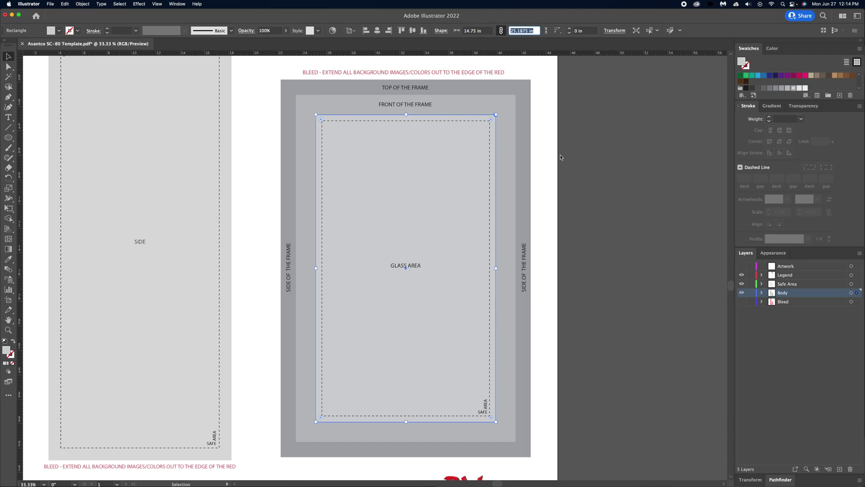
pyautogui.click(554, 177)
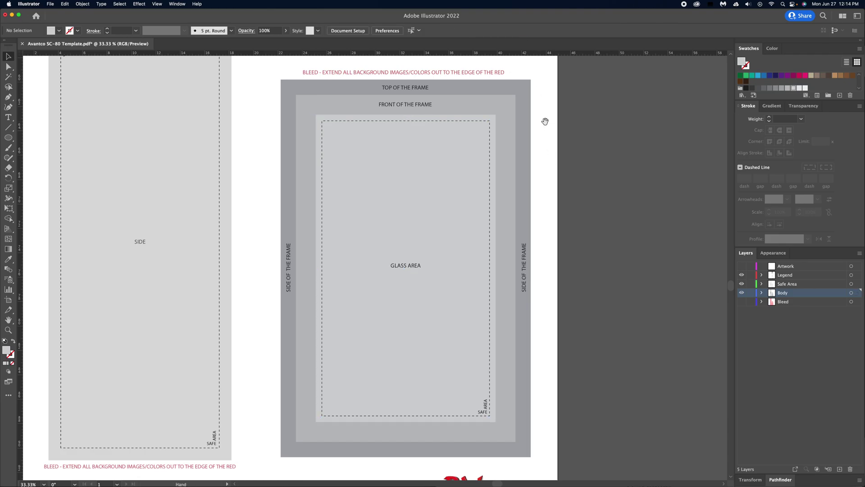
pyautogui.scroll(15, 499, 162)
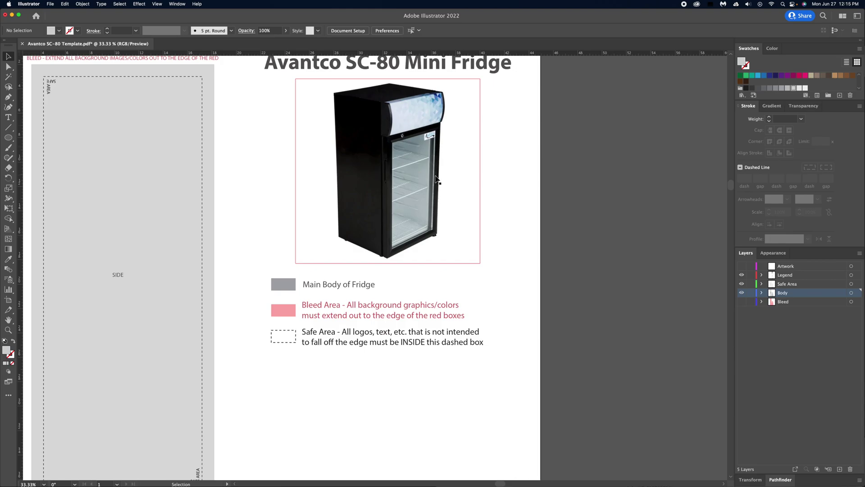
pyautogui.scroll(-15, 435, 179)
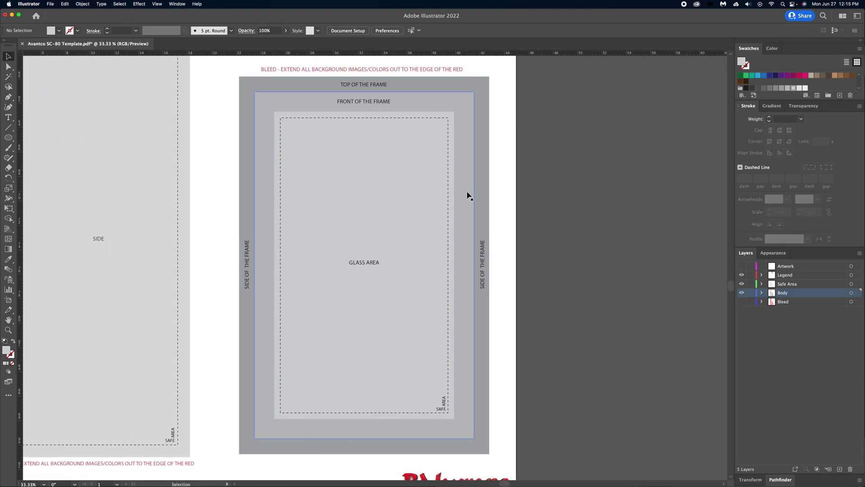
pyautogui.scroll(5, 523, 203)
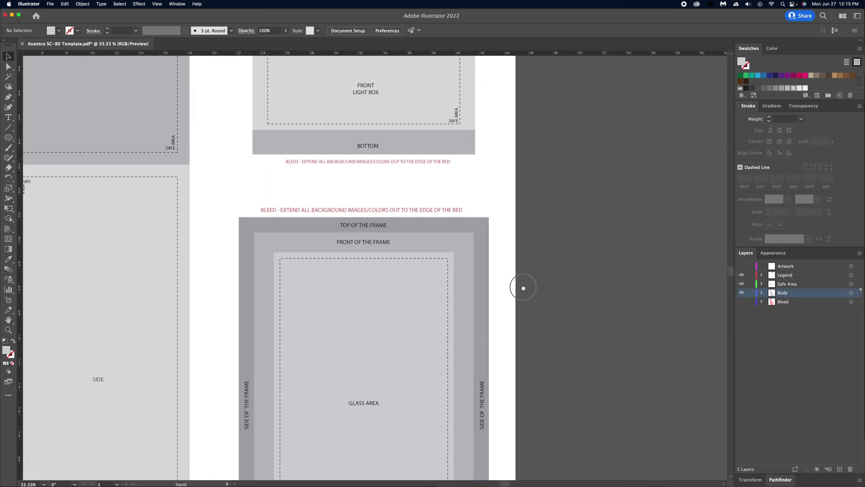
pyautogui.click(471, 272)
pyautogui.press('super+shift+a')
pyautogui.press('super+1')
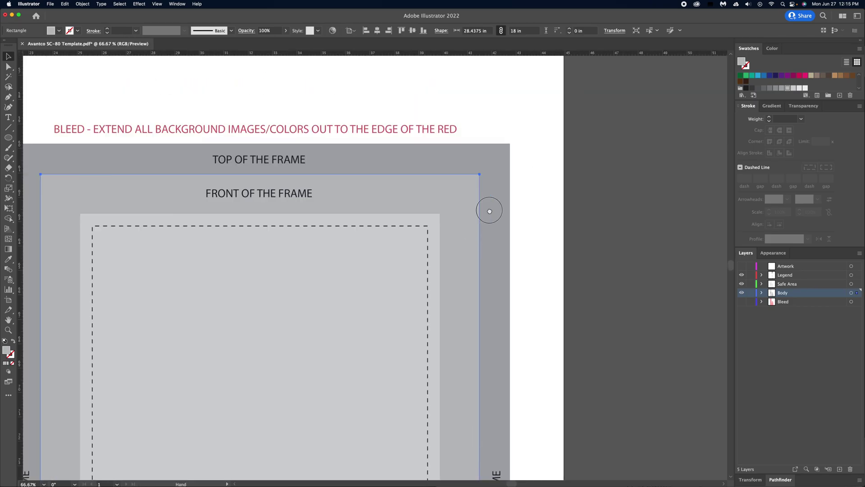
pyautogui.click(8, 128)
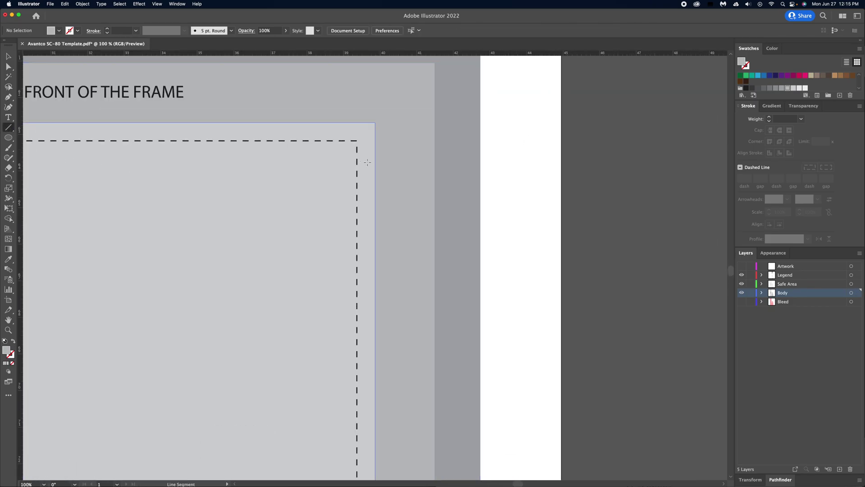
pyautogui.moveTo(376, 167); pyautogui.dragTo(435, 167)
pyautogui.press('super+shift+a')
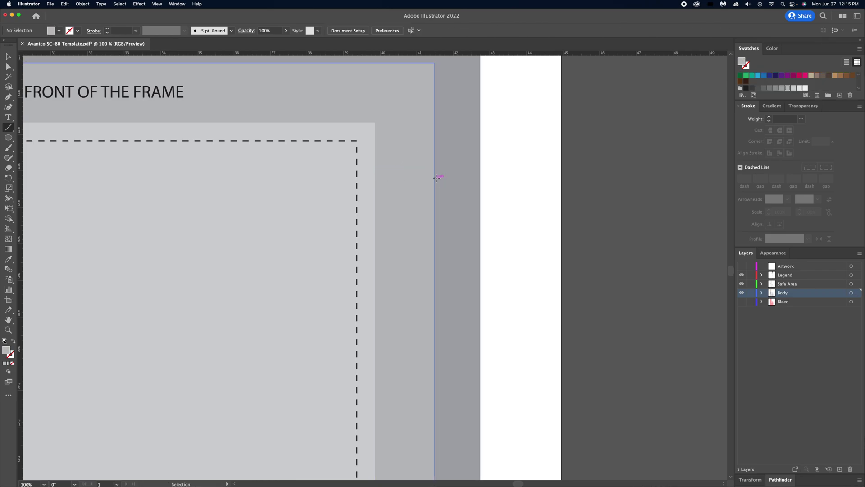
pyautogui.scroll(2, 417, 182)
pyautogui.press('super+minus')
pyautogui.press('super+minus')
pyautogui.scroll(5, 421, 242)
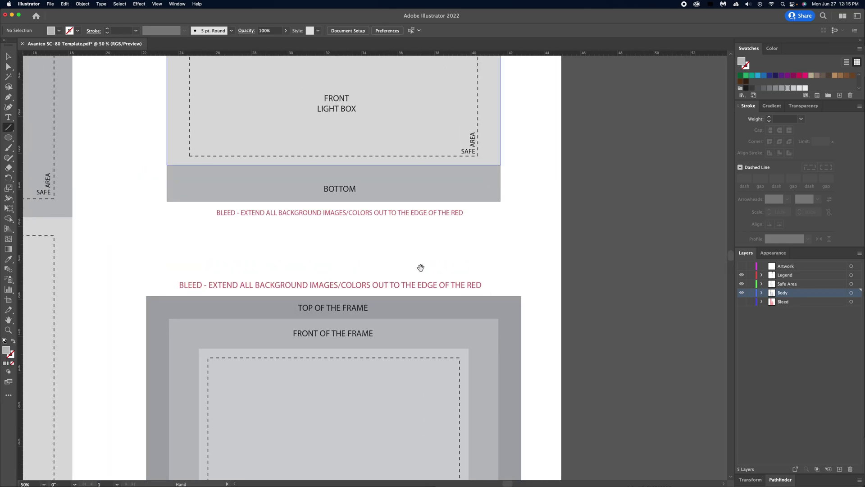
pyautogui.scroll(-5, 327, 335)
pyautogui.hscroll(-3, 327, 335)
pyautogui.scroll(10, 367, 198)
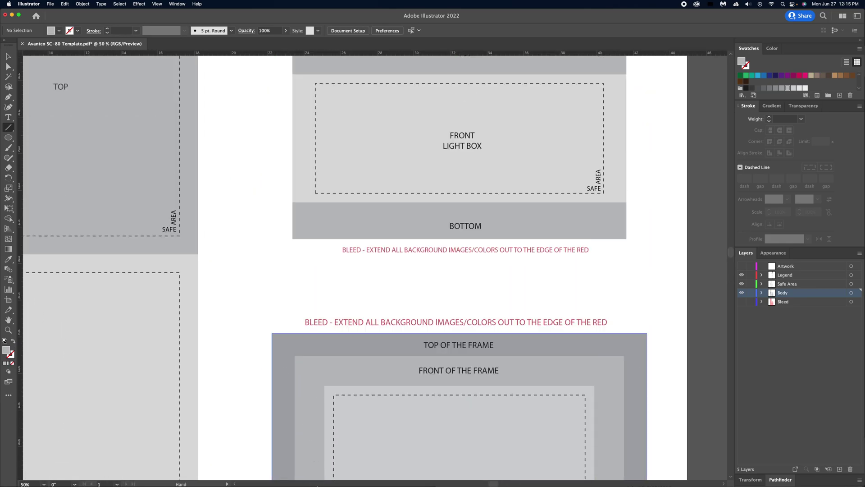
pyautogui.scroll(-10, 367, 198)
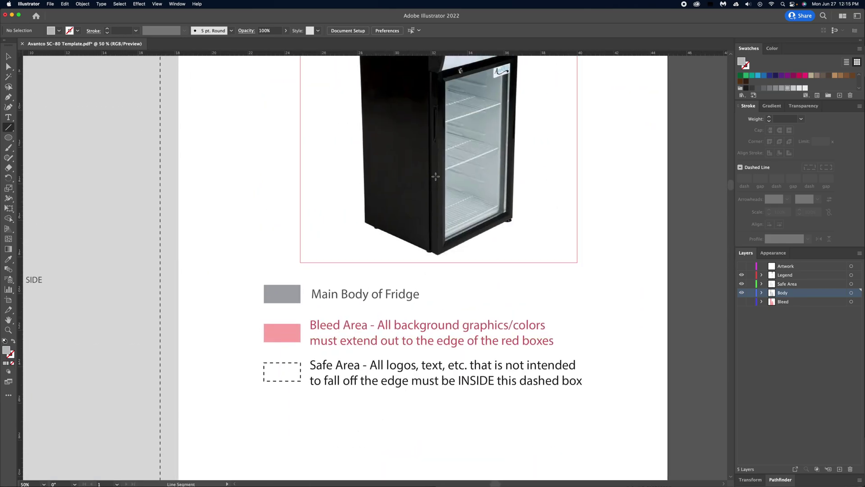
pyautogui.press('super+equal')
pyautogui.press('super+equal')
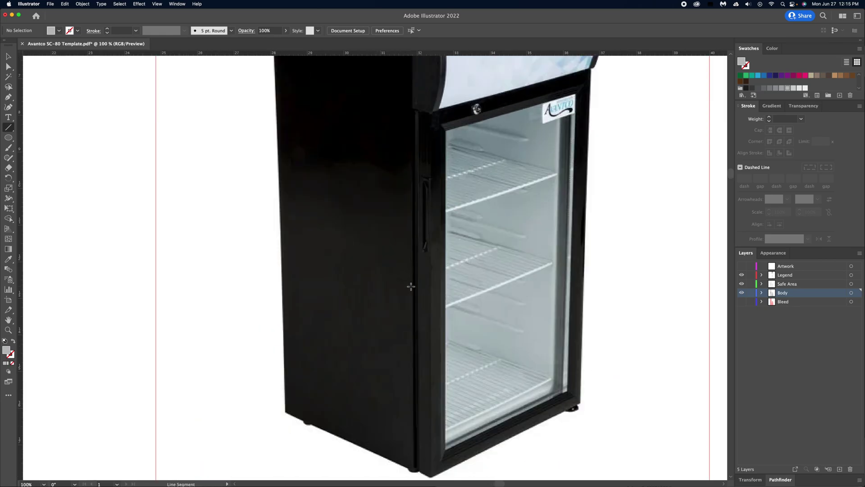
pyautogui.press('super+minus')
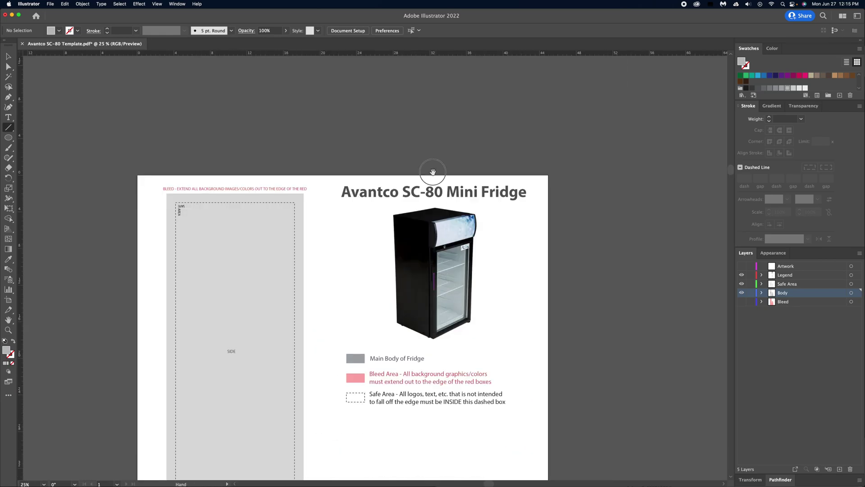
pyautogui.scroll(-10, 457, 246)
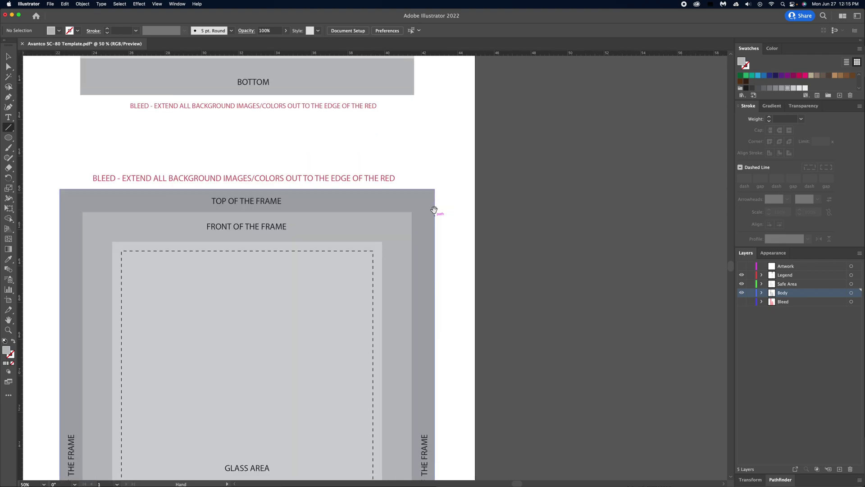
pyautogui.moveTo(412, 248); pyautogui.dragTo(434, 249)
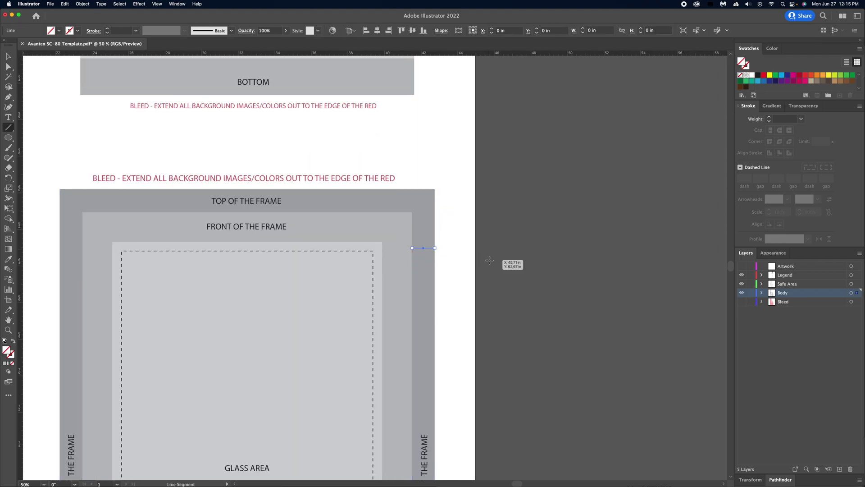
pyautogui.scroll(-2, 459, 247)
pyautogui.hscroll(-2, 460, 248)
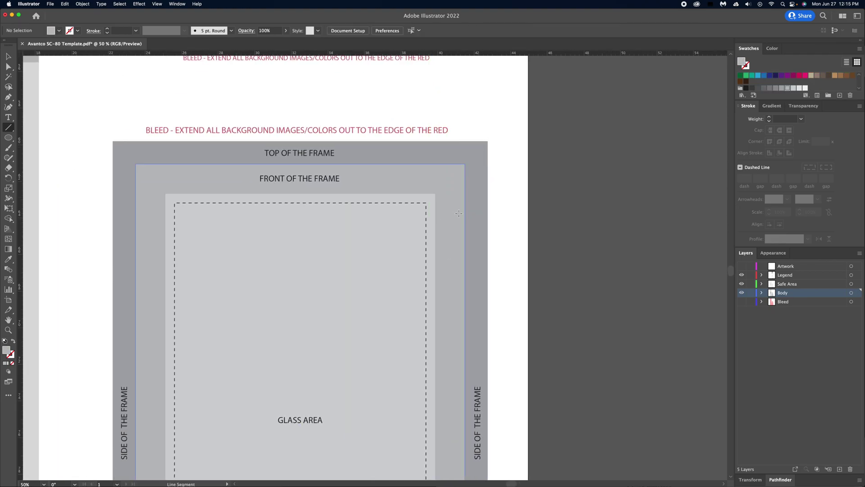
pyautogui.scroll(20, 431, 225)
pyautogui.scroll(15, 435, 304)
pyautogui.hscroll(-2, 435, 303)
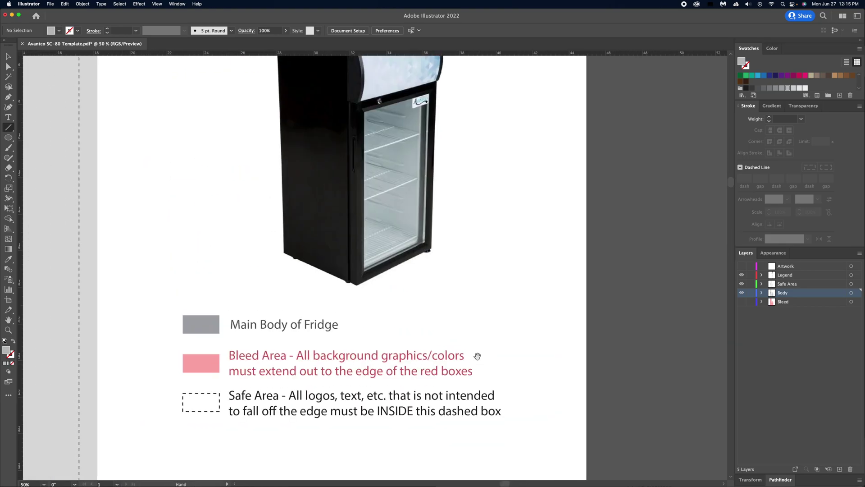
pyautogui.scroll(2, 367, 209)
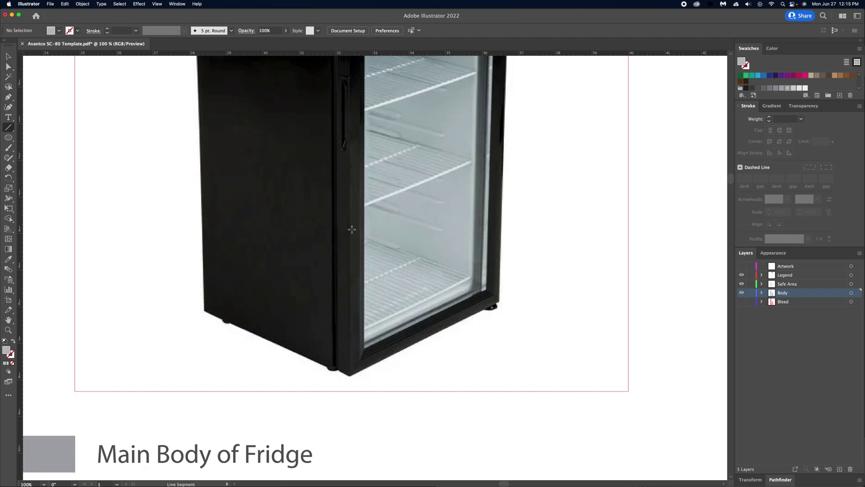
pyautogui.scroll(-2, 351, 229)
pyautogui.scroll(-20, 425, 317)
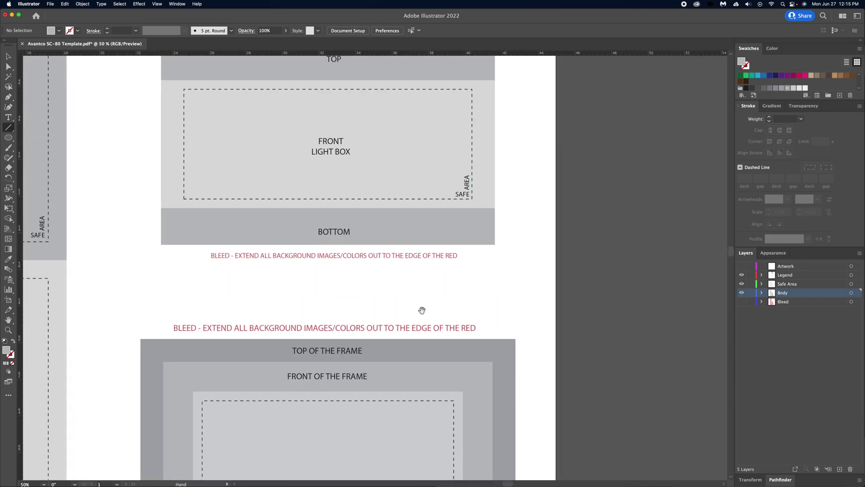
pyautogui.scroll(-5, 422, 296)
pyautogui.scroll(-1, 468, 150)
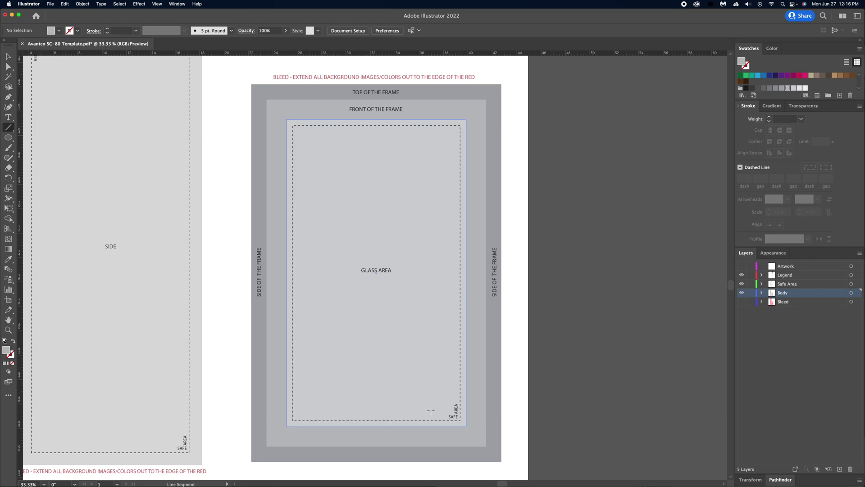
pyautogui.press('v')
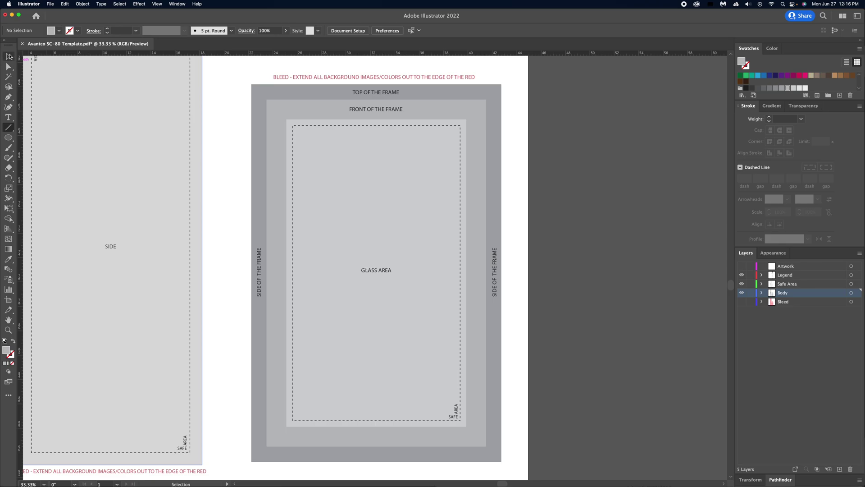
pyautogui.moveTo(255, 114); pyautogui.dragTo(259, 114)
pyautogui.press('super+minus')
pyautogui.scroll(10, 287, 183)
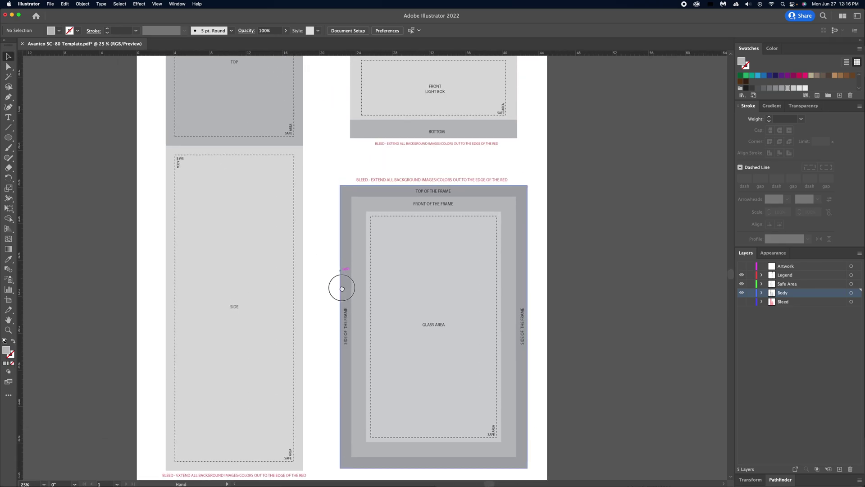
pyautogui.scroll(15, 342, 272)
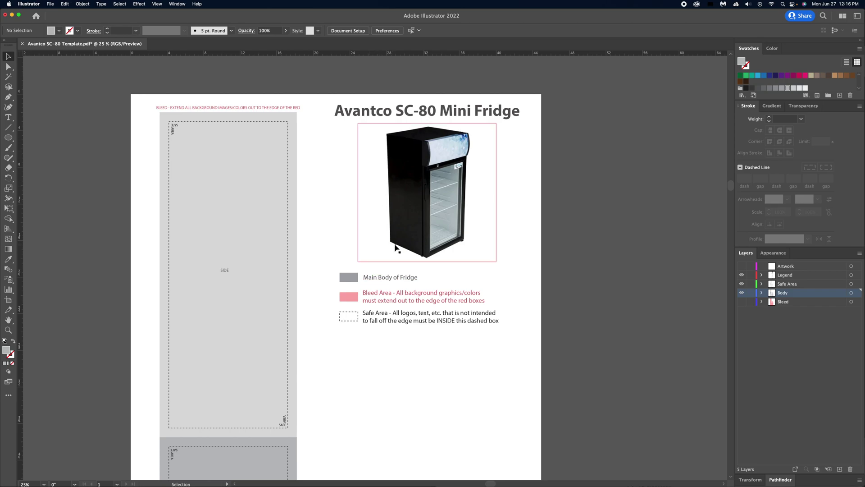
pyautogui.scroll(2, 396, 248)
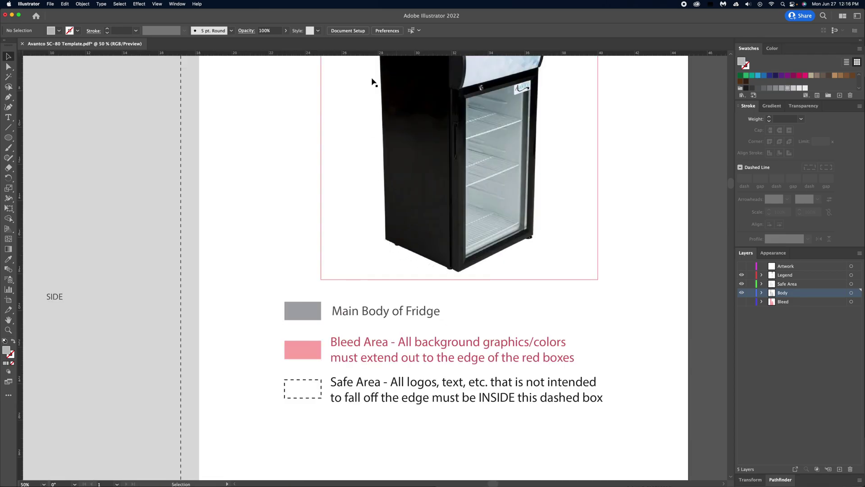
pyautogui.moveTo(372, 83); pyautogui.dragTo(357, 224)
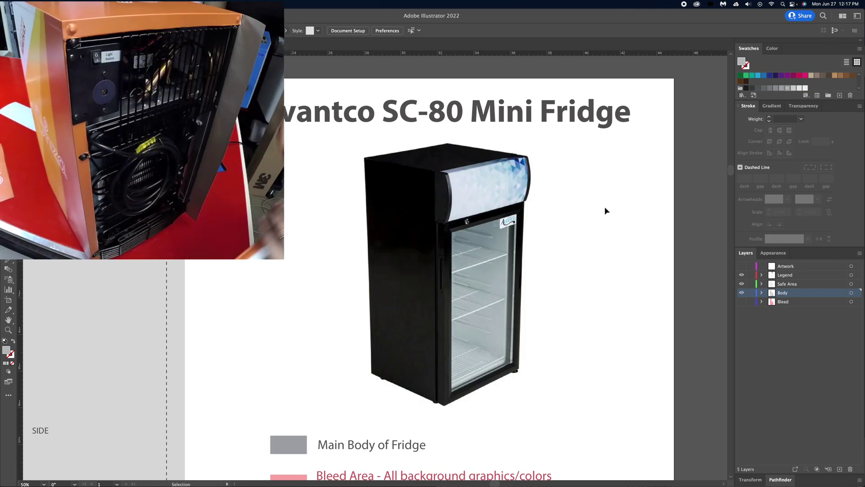
pyautogui.scroll(-2, 585, 226)
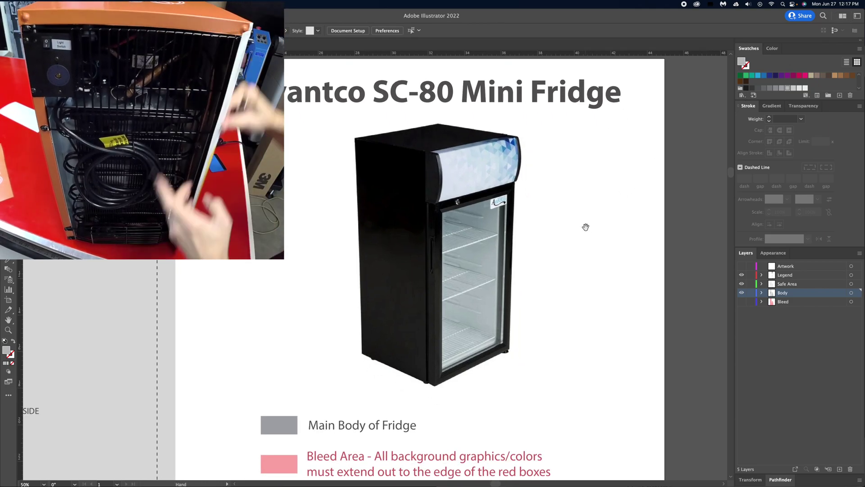
pyautogui.scroll(-5, 370, 218)
pyautogui.scroll(-3, 448, 232)
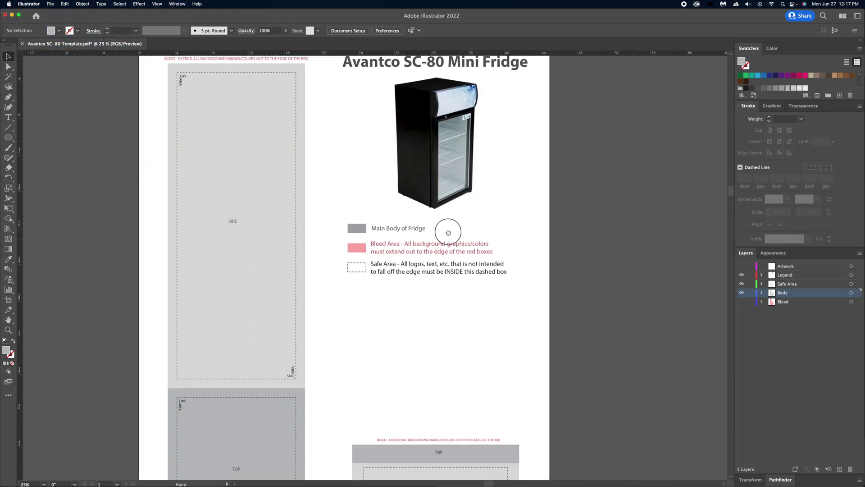
pyautogui.scroll(-1, 384, 224)
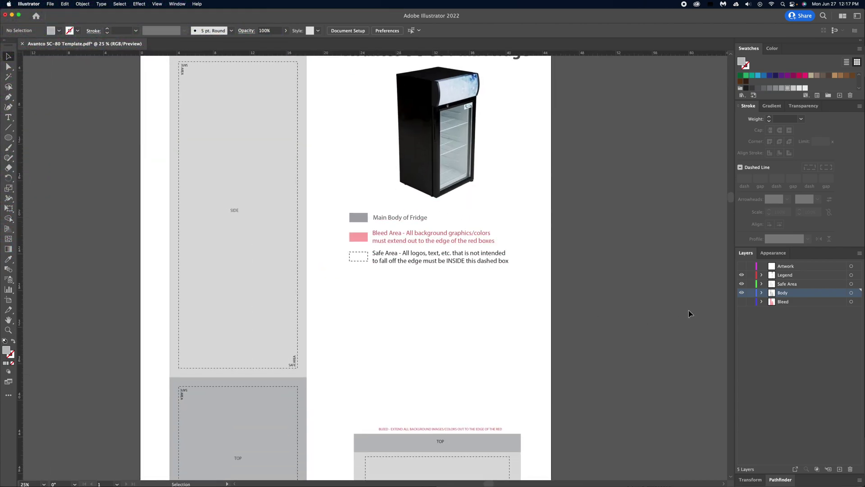
# Navigate to the panels and select the TOP and upper SIDE rectangles together.
pyautogui.scroll(-10, 514, 301)
pyautogui.hscroll(-5, 514, 301)
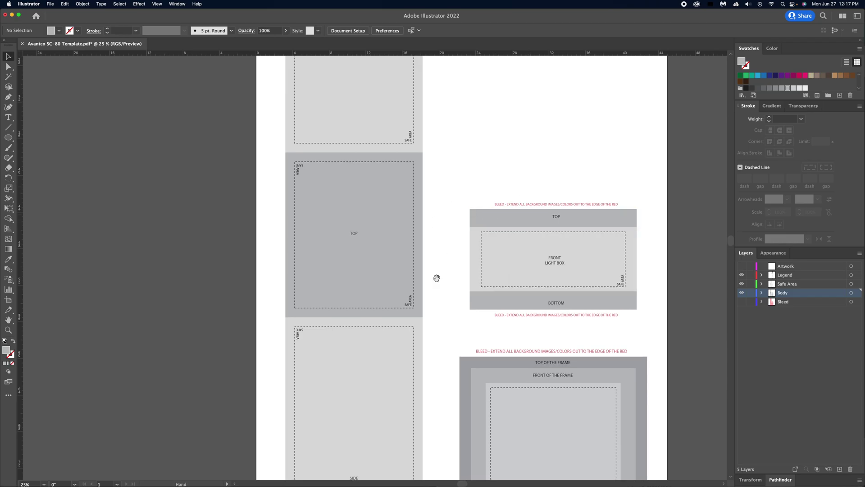
pyautogui.scroll(-10, 455, 193)
pyautogui.hscroll(-2, 455, 193)
pyautogui.scroll(1, 462, 188)
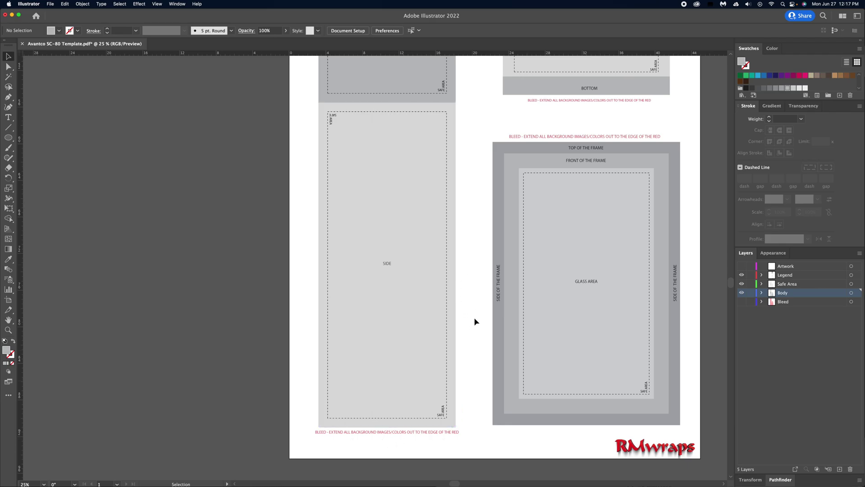
pyautogui.scroll(15, 477, 214)
pyautogui.hscroll(2, 476, 214)
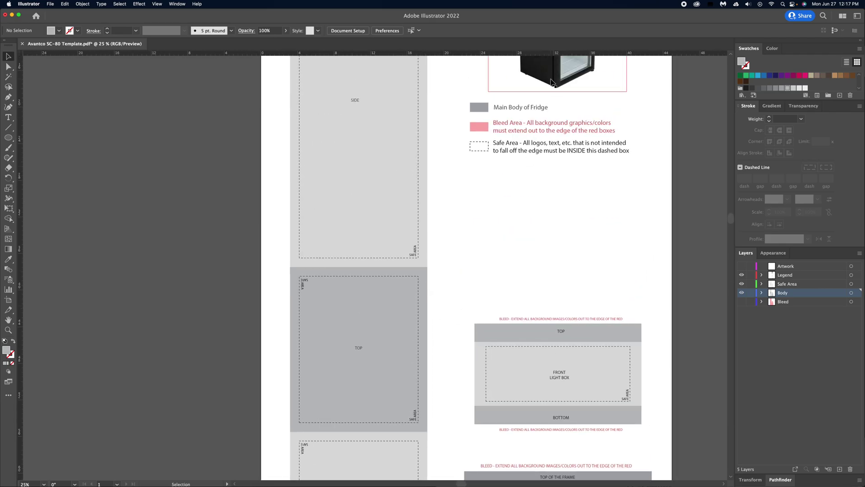
pyautogui.scroll(-15, 456, 282)
pyautogui.hscroll(-3, 456, 281)
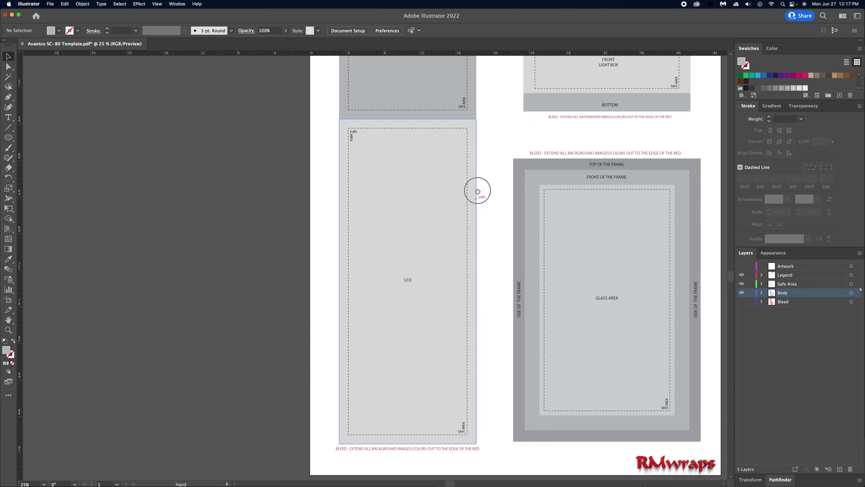
pyautogui.scroll(-1, 455, 207)
pyautogui.scroll(6, 449, 199)
pyautogui.hscroll(2, 448, 199)
pyautogui.click(411, 269)
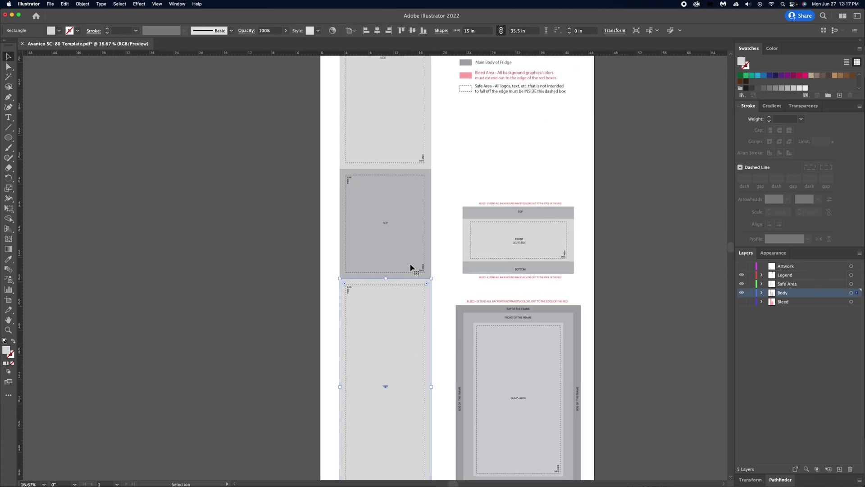
pyautogui.keyDown('shift'); pyautogui.click(404, 140); pyautogui.keyUp('shift')
# Merge the selected SIDE and TOP panels into one 15 in × 89 in path with Pathfinder Unite.
pyautogui.press('a')
pyautogui.scroll(3, 428, 238)
pyautogui.scroll(-1, 428, 240)
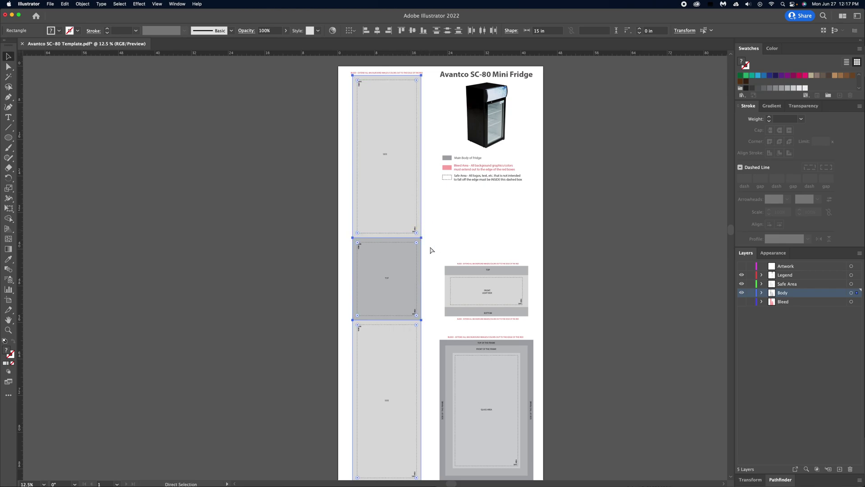
pyautogui.press('v')
pyautogui.click(779, 480)
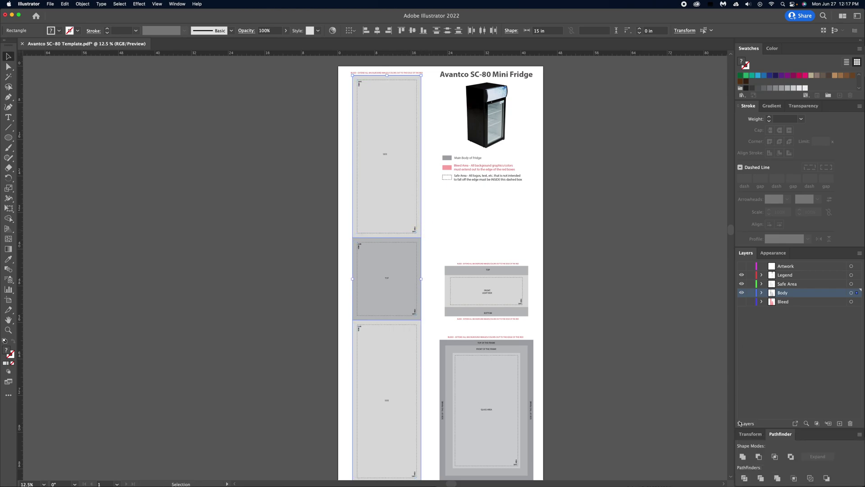
pyautogui.click(744, 457)
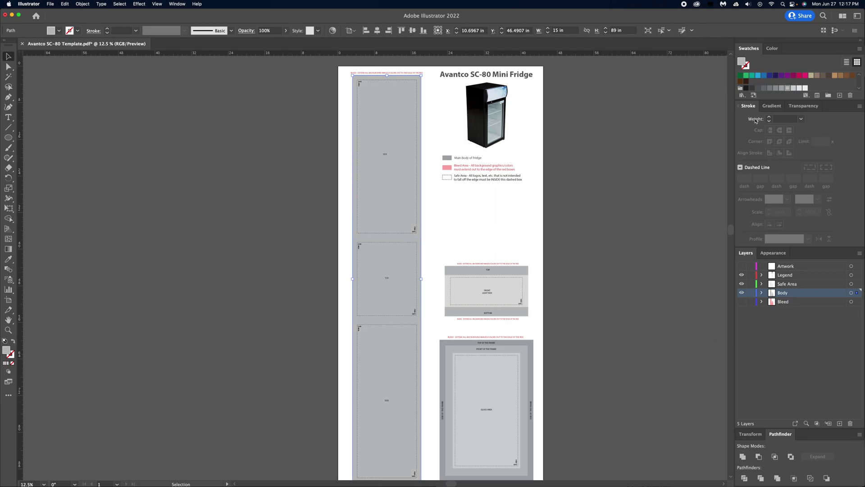
# Fill the merged strip blue and resize it from the centre to 19 in × 91 in.
pyautogui.click(758, 76)
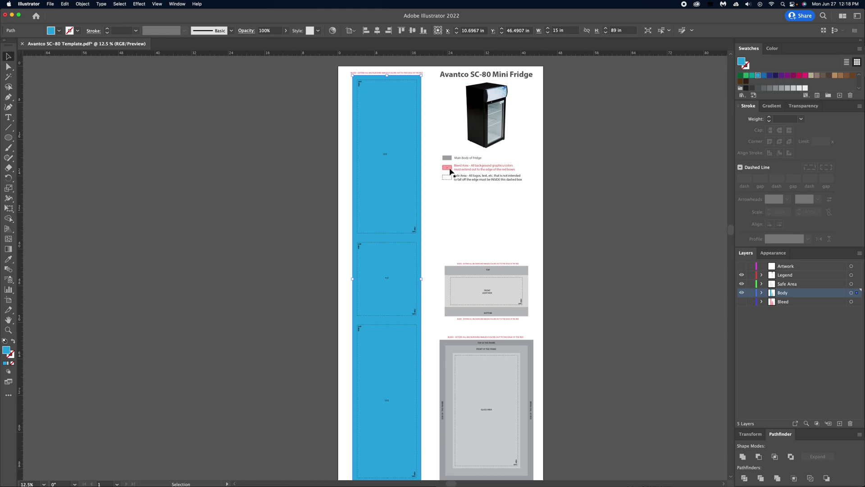
pyautogui.click(556, 31)
pyautogui.click(437, 31)
pyautogui.click(438, 30)
pyautogui.click(439, 31)
pyautogui.click(569, 31)
pyautogui.press('Tab')
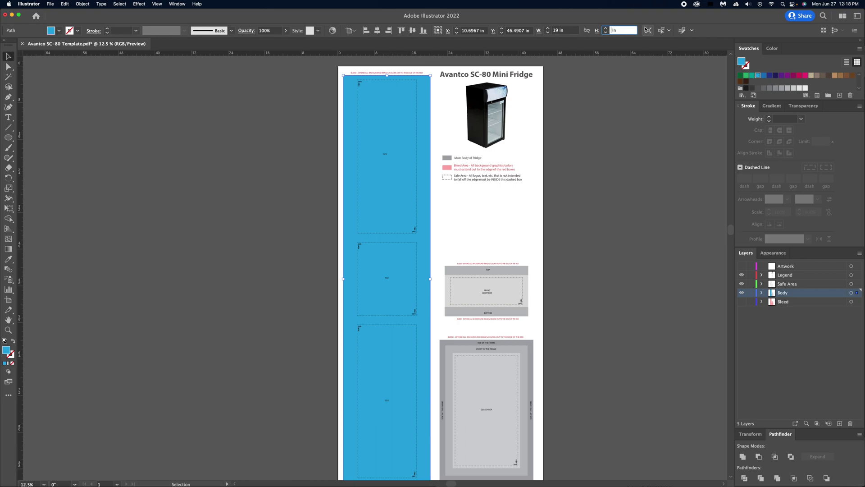
pyautogui.write('91')
pyautogui.press('Tab')
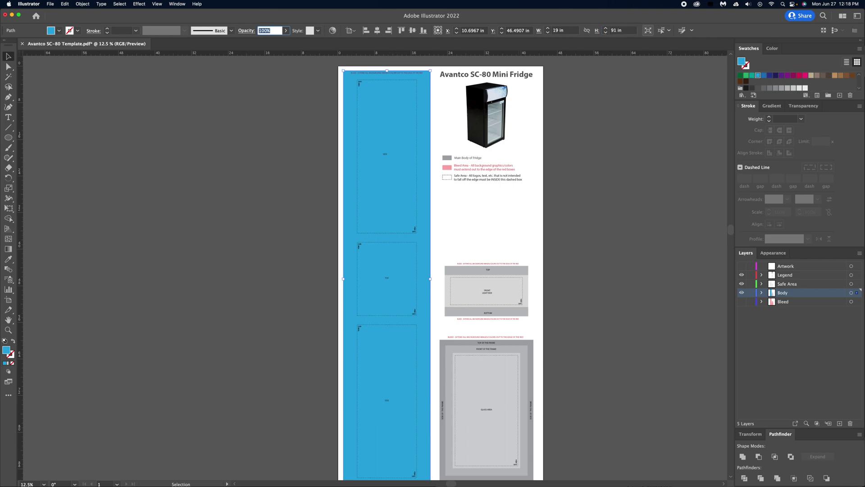
# Send the blue strip behind the gray panels with Arrange > Send to Back.
pyautogui.rightClick(429, 208)
pyautogui.moveTo(455, 339)
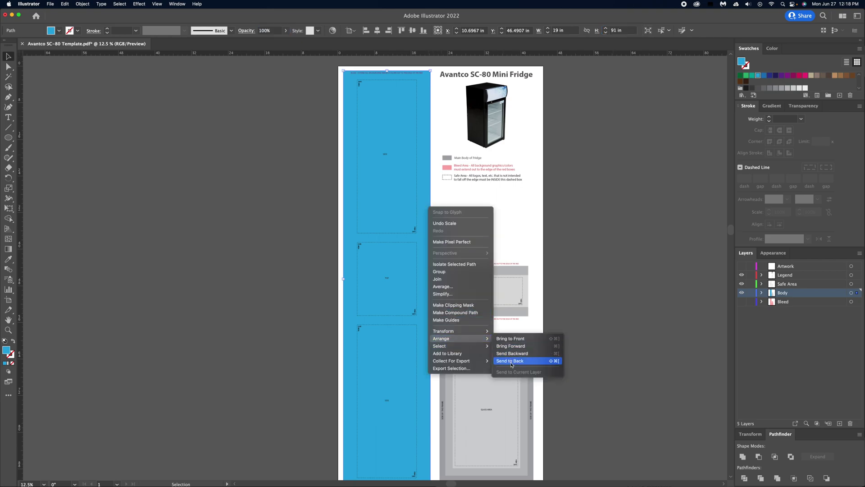
pyautogui.click(512, 361)
pyautogui.click(594, 296)
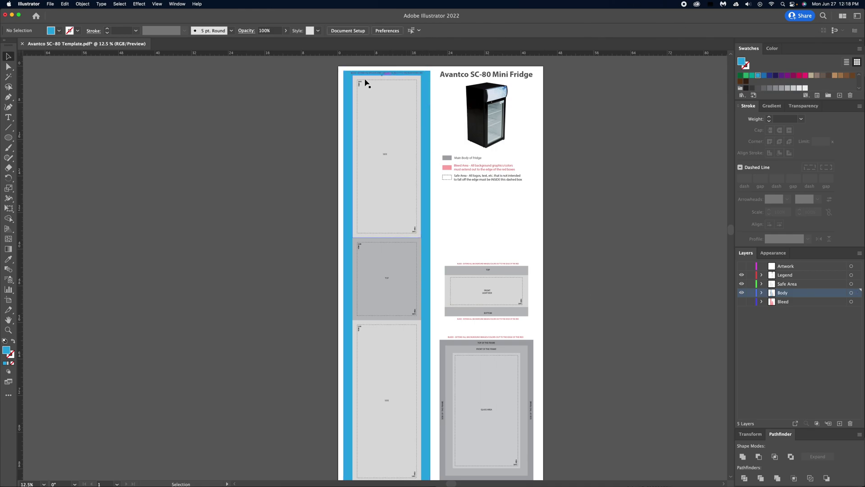
# Pan across the artboard to check the border, then delete the blue strip.
pyautogui.moveTo(423, 327); pyautogui.dragTo(446, 181)
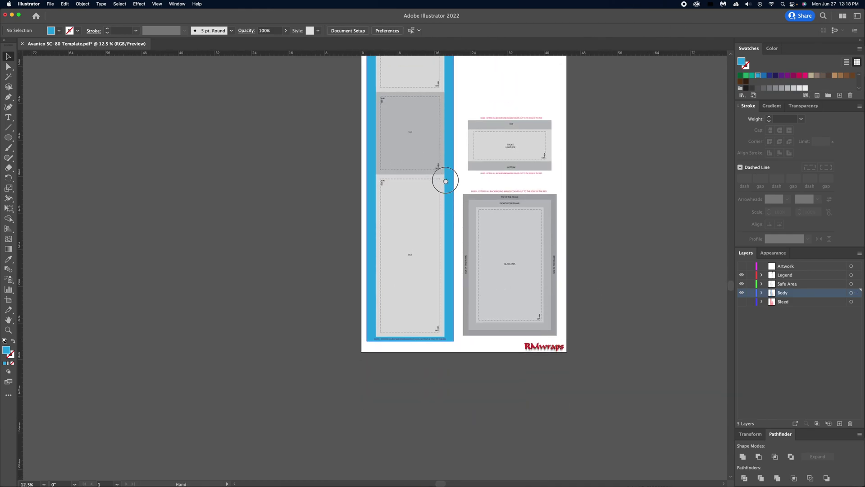
pyautogui.moveTo(379, 167); pyautogui.dragTo(365, 310)
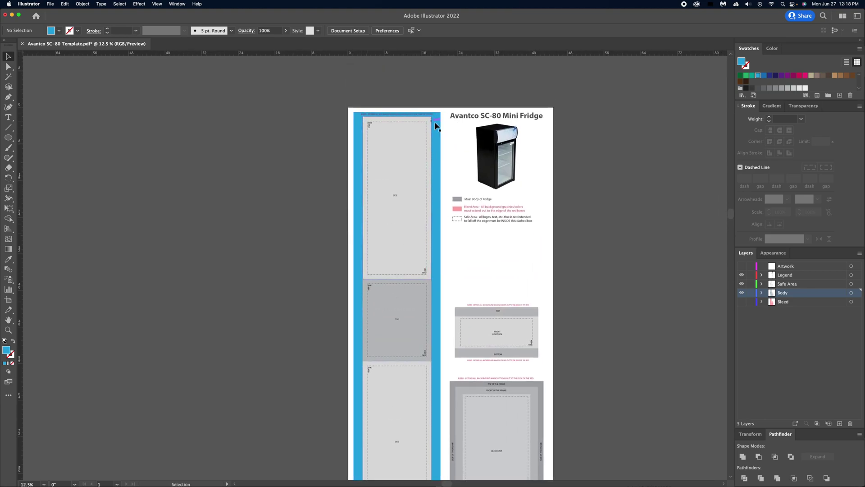
pyautogui.scroll(-3, 421, 165)
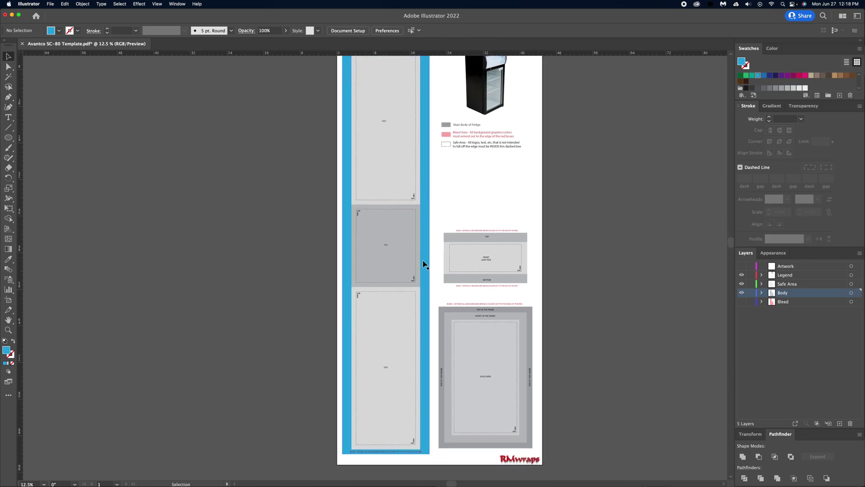
pyautogui.scroll(2, 530, 285)
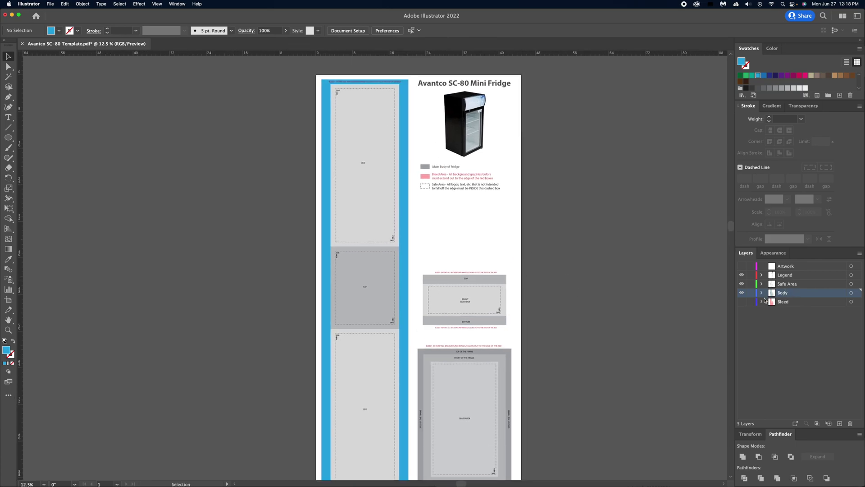
pyautogui.click(410, 245)
pyautogui.press('Delete')
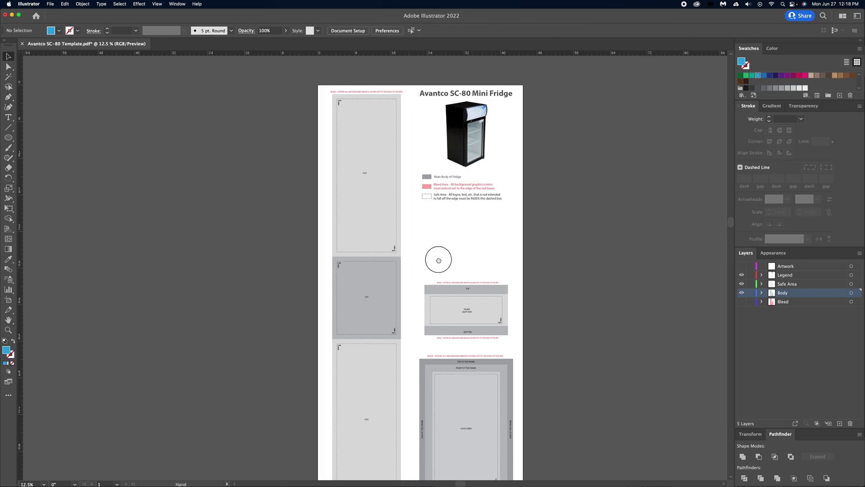
# Turn the Bleed layer's visibility back on so pink bleed strips reappear around the panels.
pyautogui.scroll(-2, 437, 268)
pyautogui.click(742, 302)
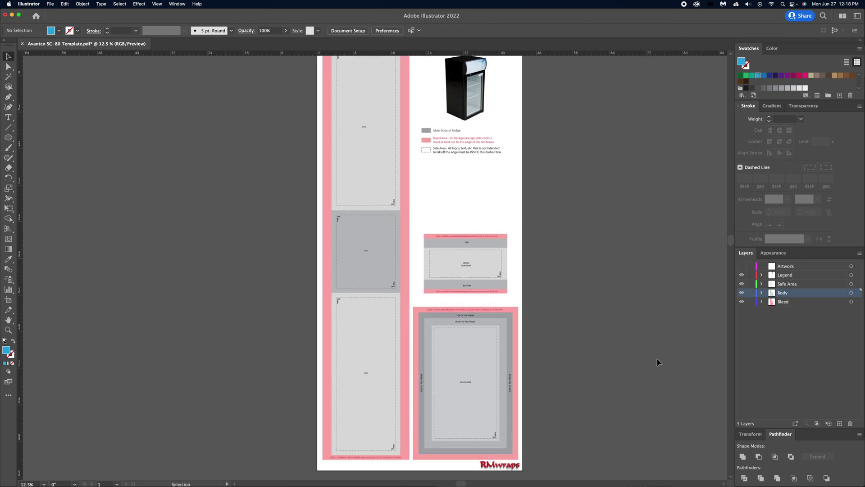
pyautogui.scroll(-2, 492, 279)
pyautogui.scroll(3, 479, 235)
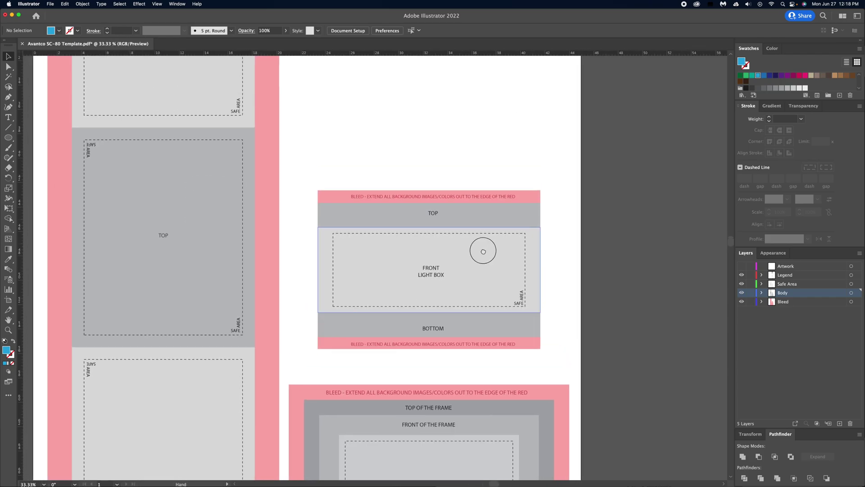
pyautogui.scroll(8, 526, 240)
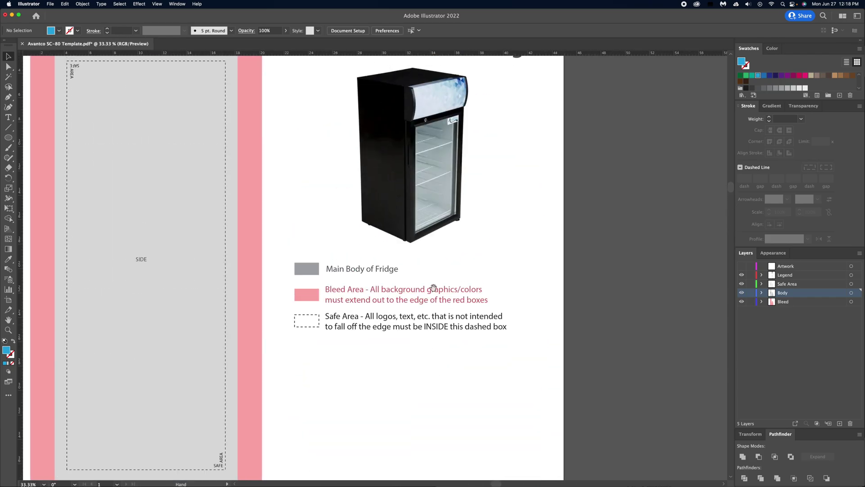
pyautogui.scroll(1, 416, 95)
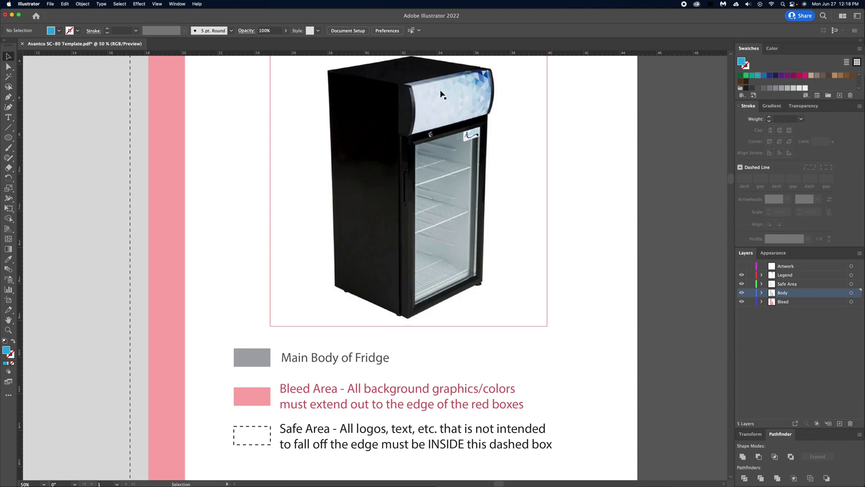
# Scroll and pan around the template to inspect the bleed borders up toward the fridge photo.
pyautogui.scroll(-1, 502, 228)
pyautogui.scroll(-9, 506, 110)
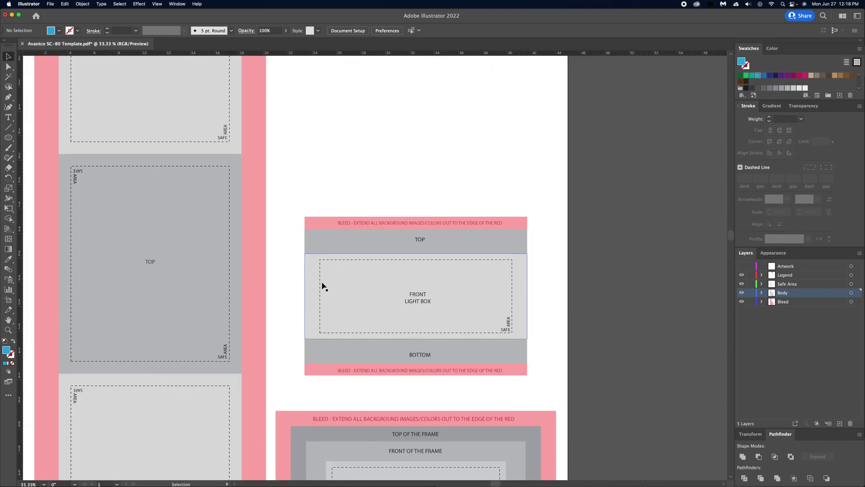
pyautogui.scroll(8, 431, 161)
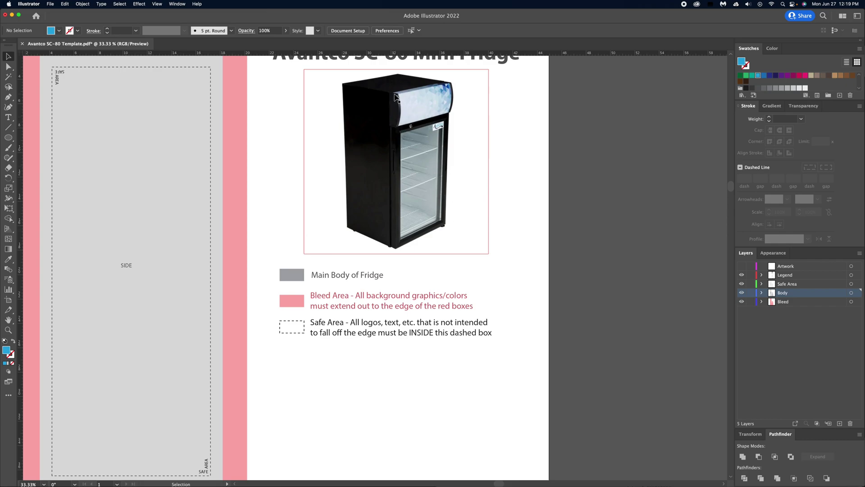
pyautogui.scroll(-15, 475, 367)
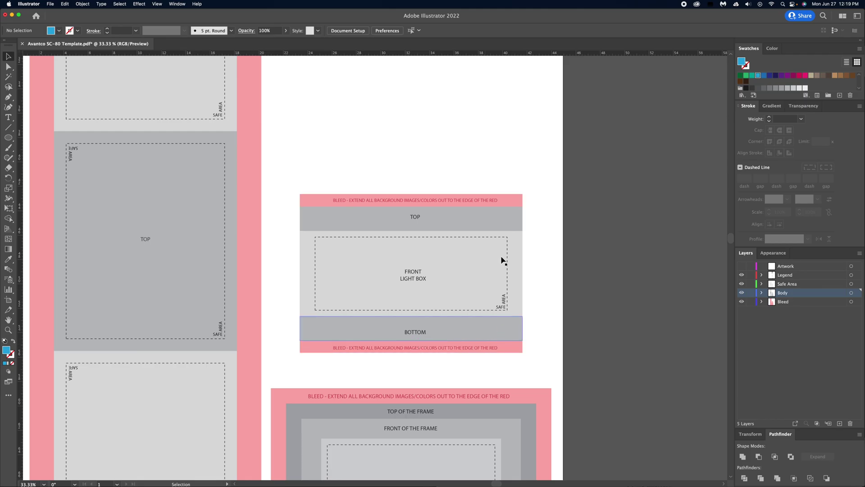
pyautogui.scroll(15, 501, 261)
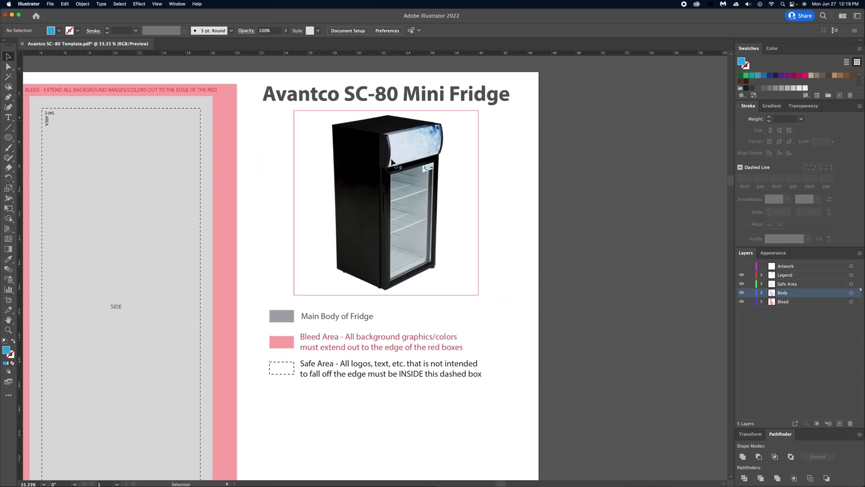
pyautogui.scroll(-12, 391, 162)
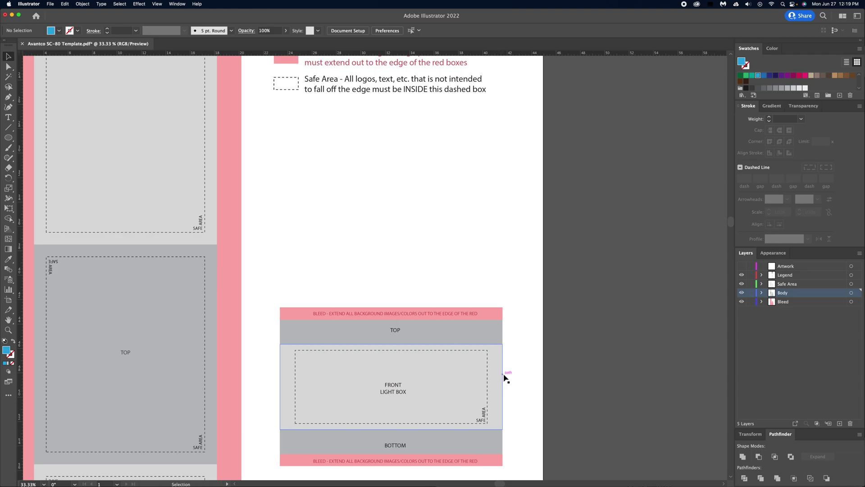
pyautogui.scroll(15, 434, 218)
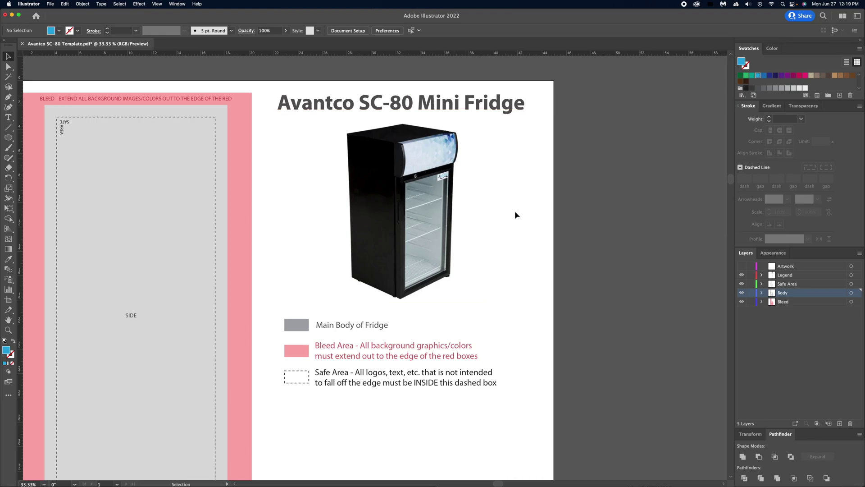
pyautogui.moveTo(490, 314); pyautogui.dragTo(505, 253)
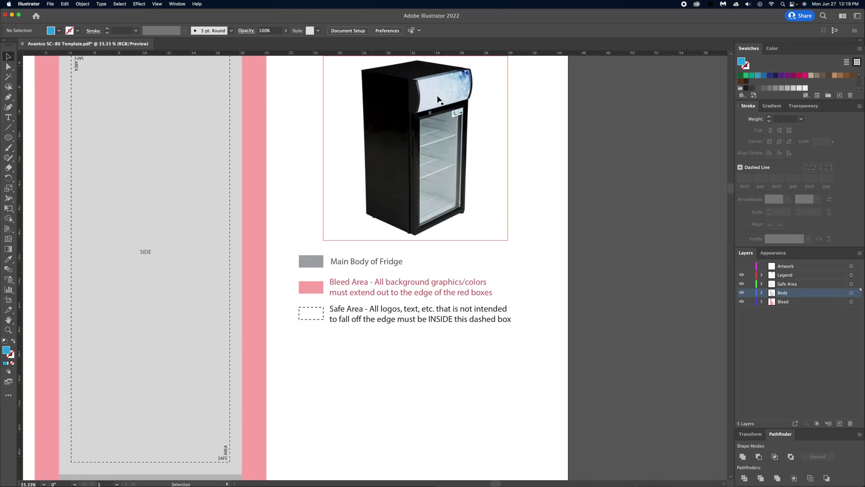
pyautogui.scroll(-5, 464, 160)
pyautogui.scroll(-5, 475, 233)
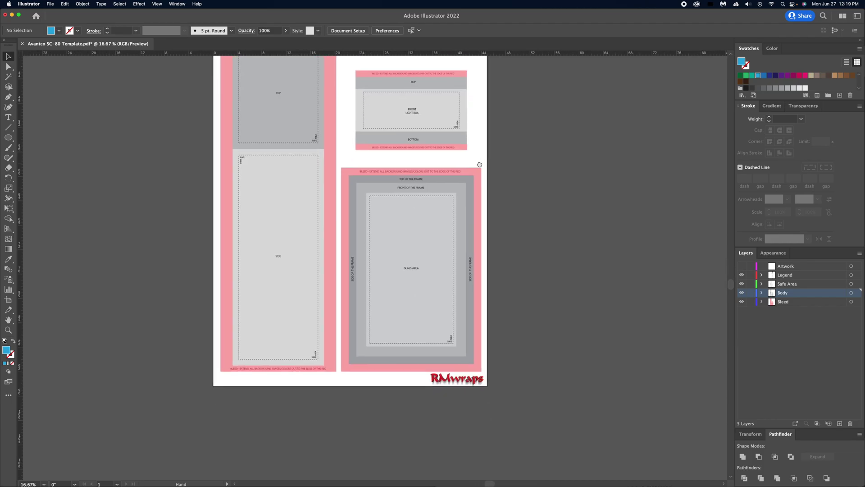
pyautogui.scroll(1, 464, 212)
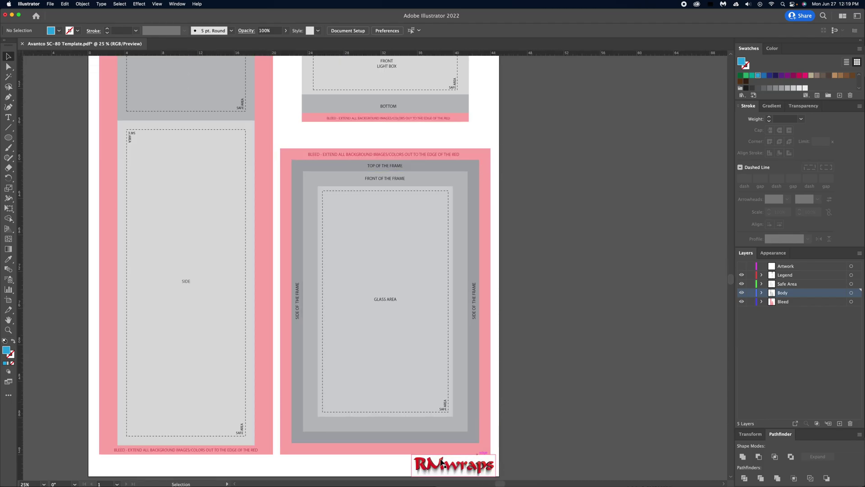
pyautogui.scroll(8, 302, 303)
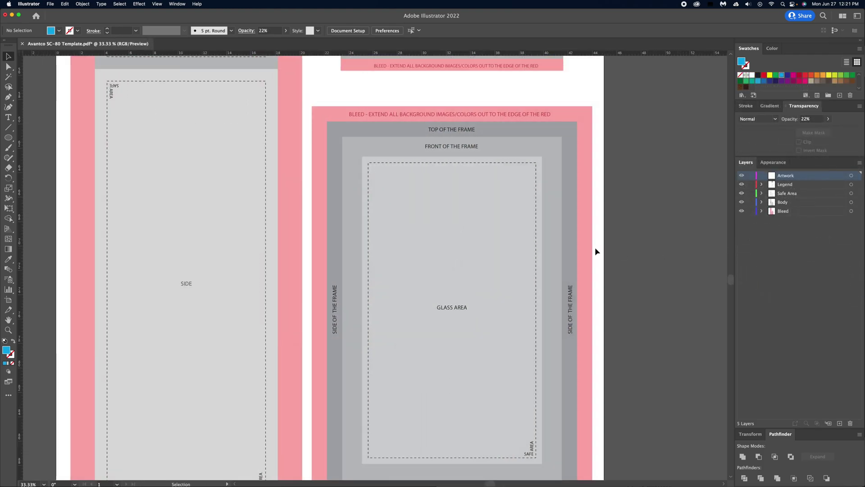
pyautogui.moveTo(595, 247); pyautogui.dragTo(690, 170)
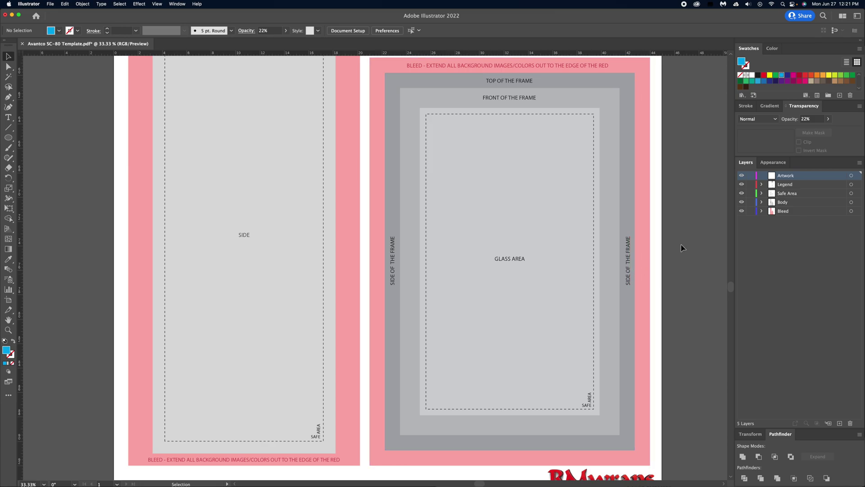
pyautogui.scroll(3, 681, 247)
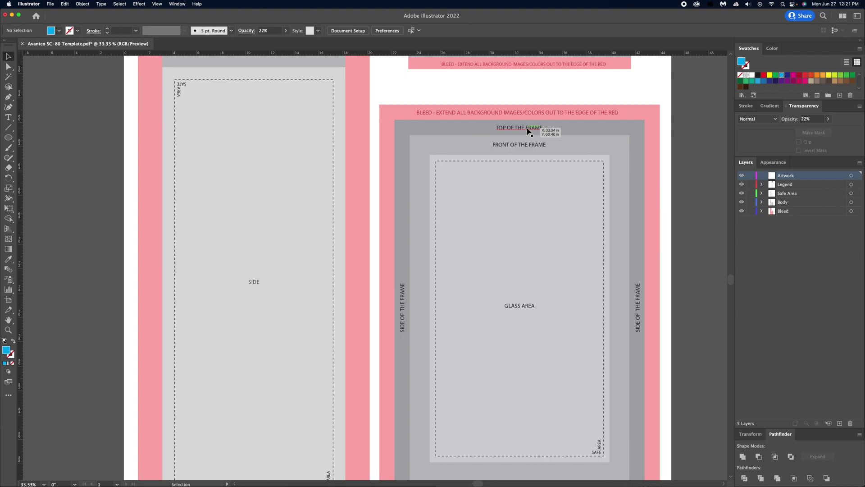
pyautogui.scroll(-5, 386, 139)
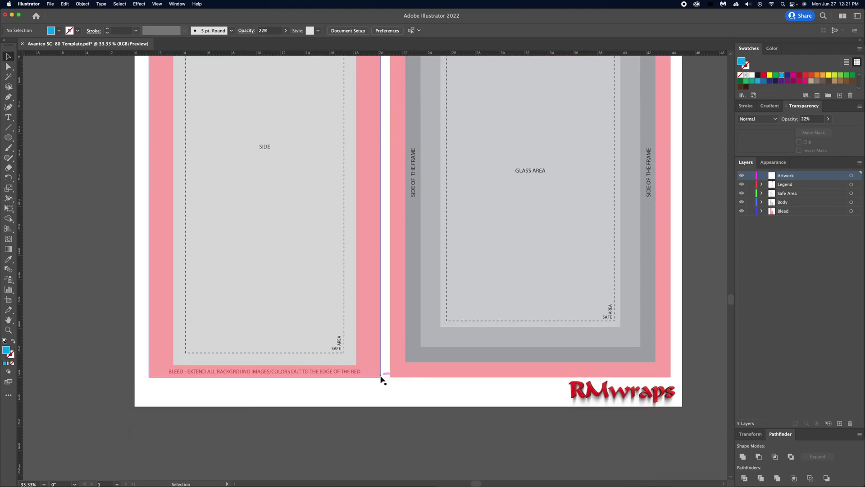
pyautogui.scroll(10, 357, 213)
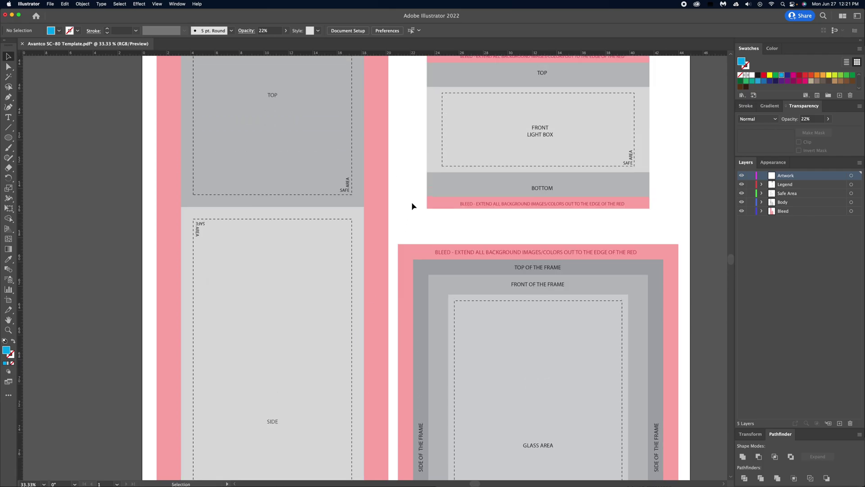
pyautogui.scroll(3, 401, 188)
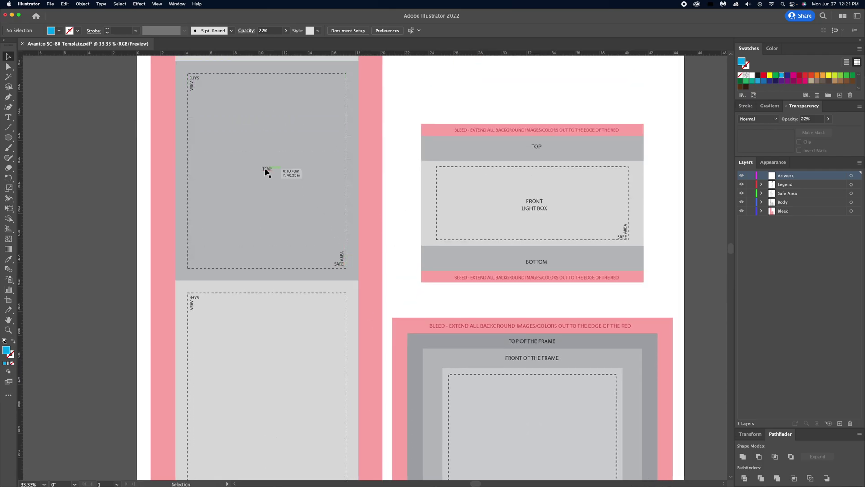
pyautogui.scroll(12, 392, 226)
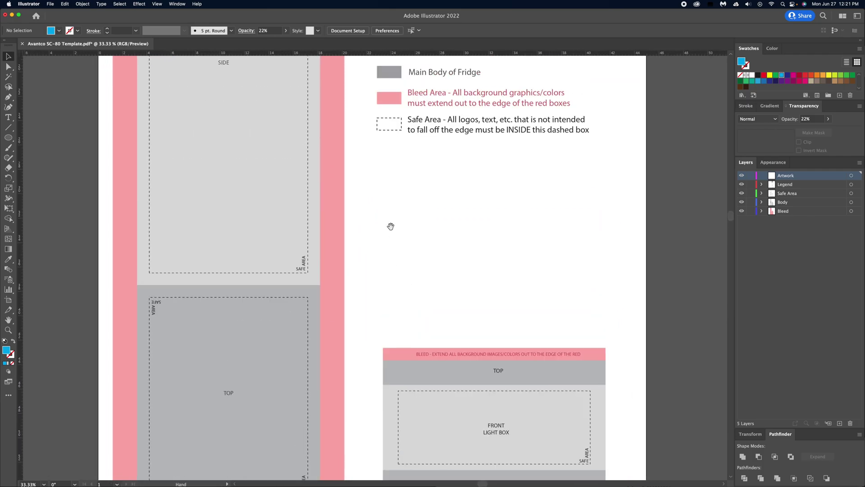
pyautogui.scroll(3, 419, 333)
pyautogui.scroll(-1, 455, 405)
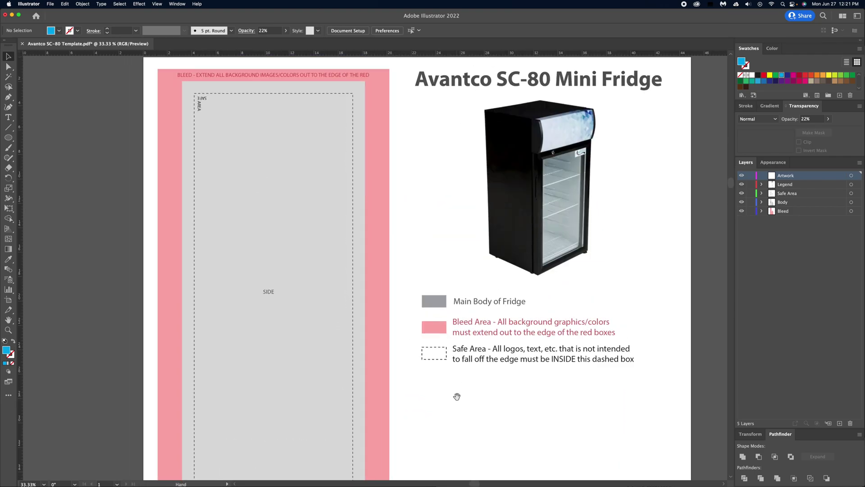
pyautogui.scroll(3, 459, 400)
pyautogui.moveTo(427, 131); pyautogui.dragTo(628, 393)
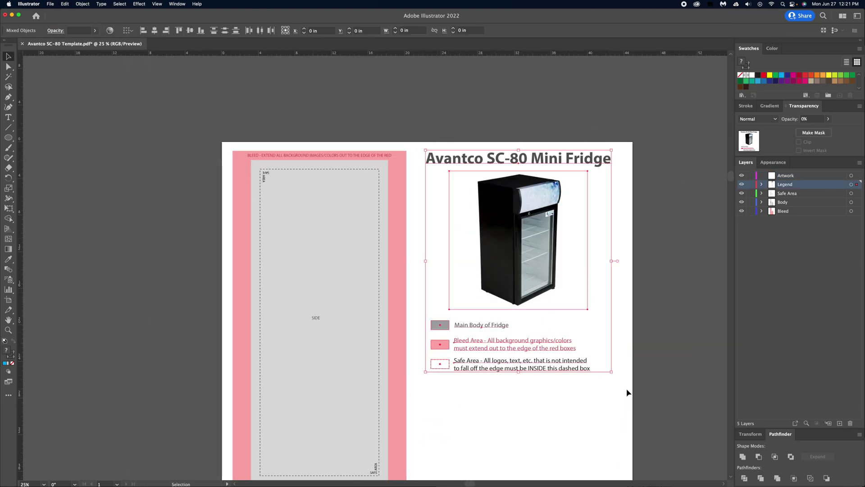
pyautogui.click(626, 394)
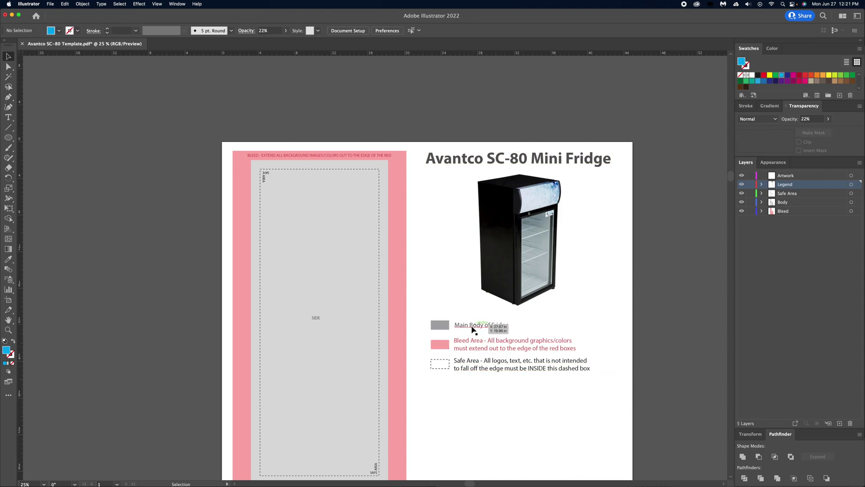
pyautogui.moveTo(426, 314); pyautogui.dragTo(606, 384)
pyautogui.click(540, 404)
pyautogui.click(776, 219)
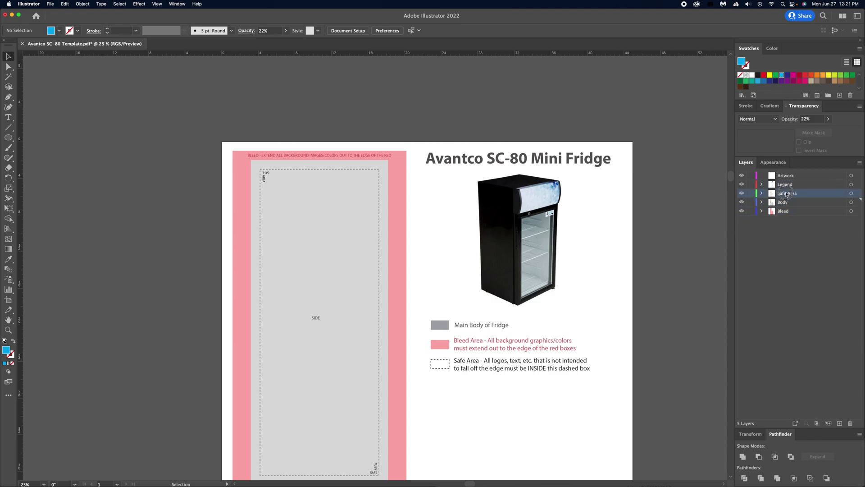
pyautogui.click(840, 423)
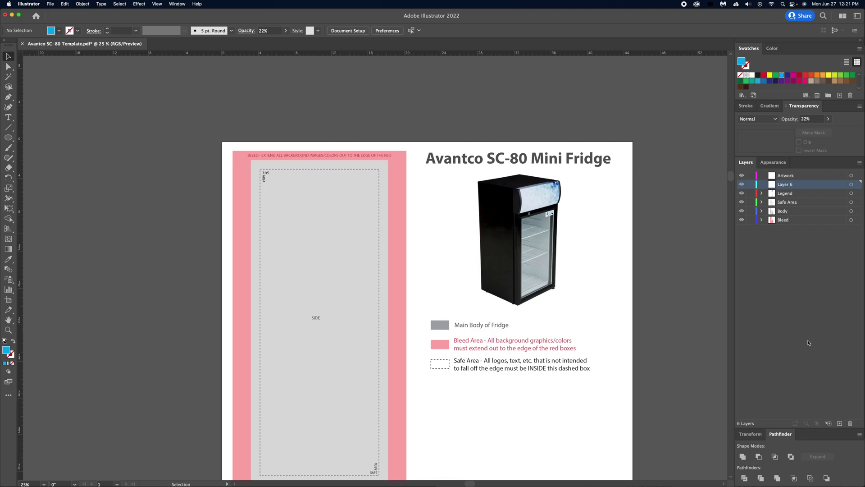
pyautogui.doubleClick(787, 185)
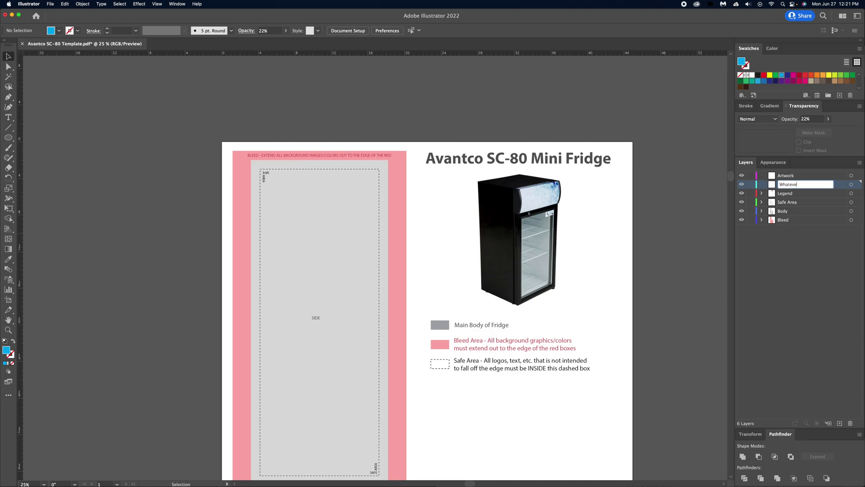
pyautogui.press('BackSpace')
pyautogui.press('BackSpace')
pyautogui.press('Return')
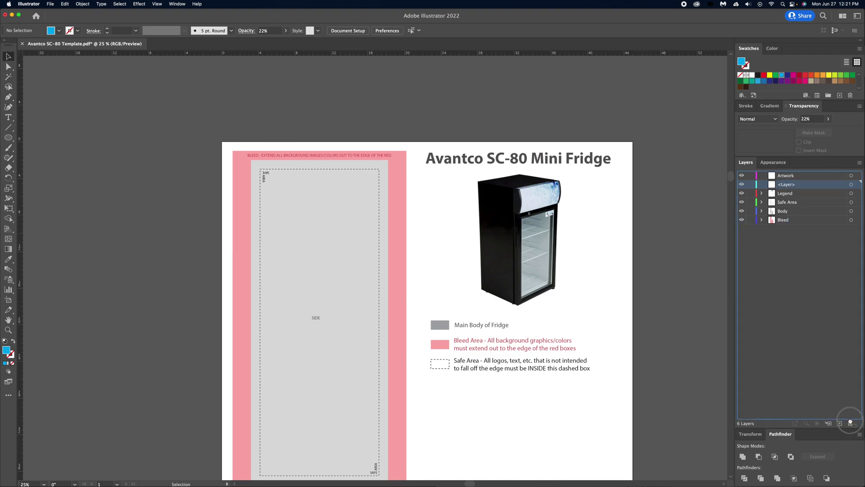
pyautogui.click(850, 423)
pyautogui.scroll(-5, 674, 266)
# Hide and reshow the Bleed and Body layers to compare the template with and without them.
pyautogui.scroll(-1, 622, 162)
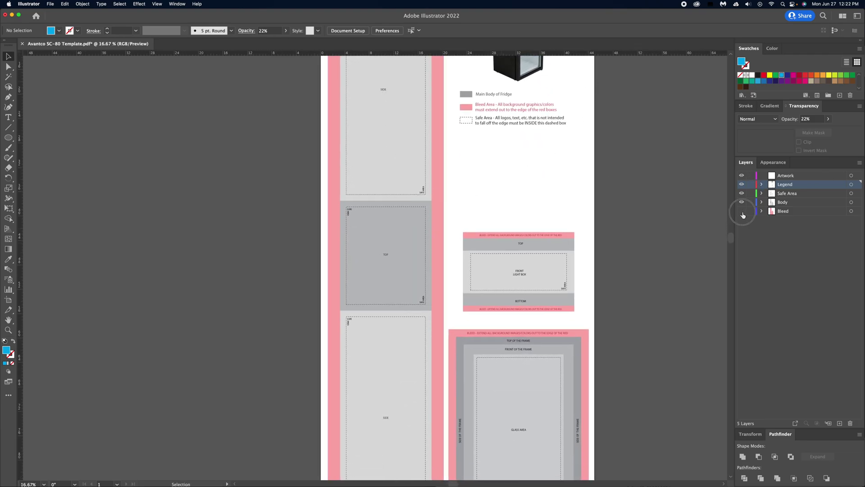
pyautogui.click(741, 211)
pyautogui.scroll(-3, 591, 324)
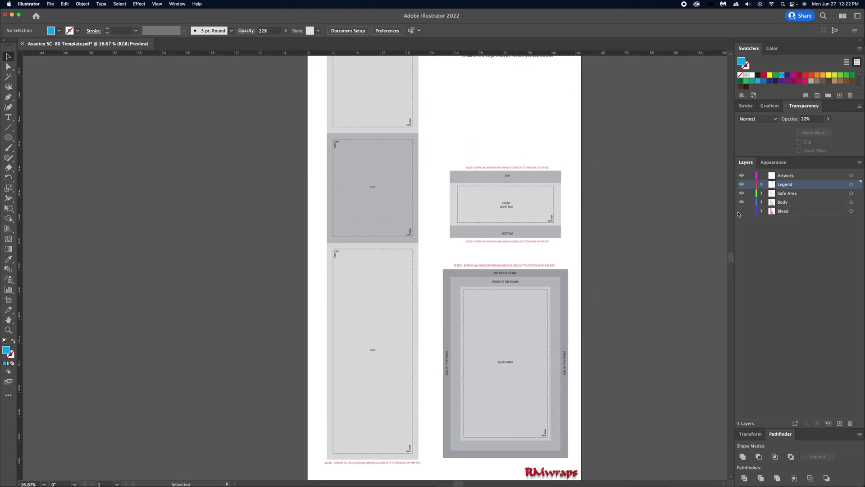
pyautogui.click(741, 211)
pyautogui.scroll(5, 717, 233)
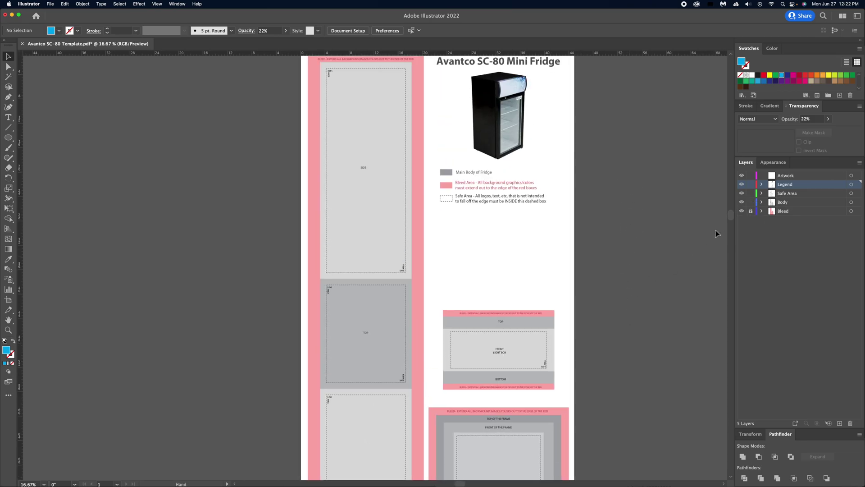
pyautogui.click(742, 202)
pyautogui.scroll(-1, 657, 260)
pyautogui.scroll(-3, 624, 176)
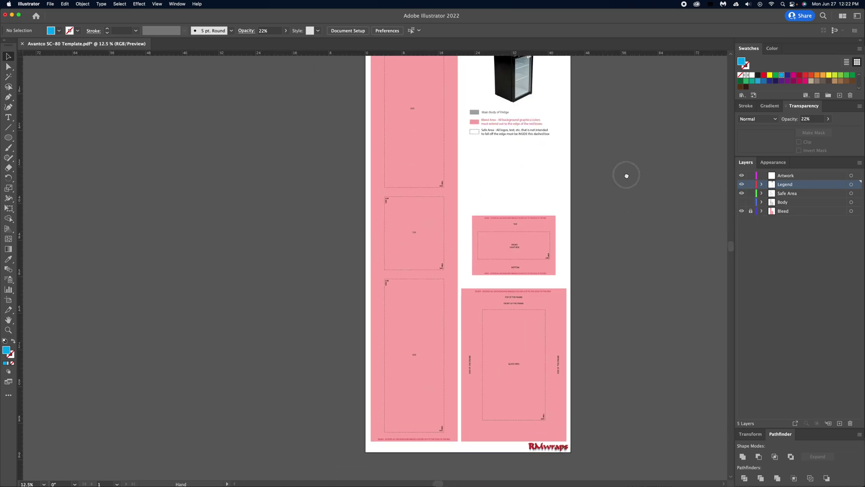
pyautogui.scroll(2, 525, 206)
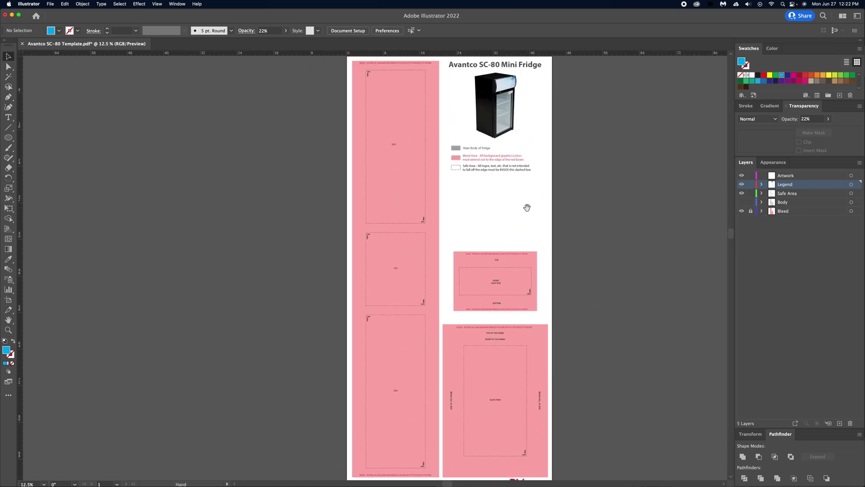
pyautogui.click(741, 202)
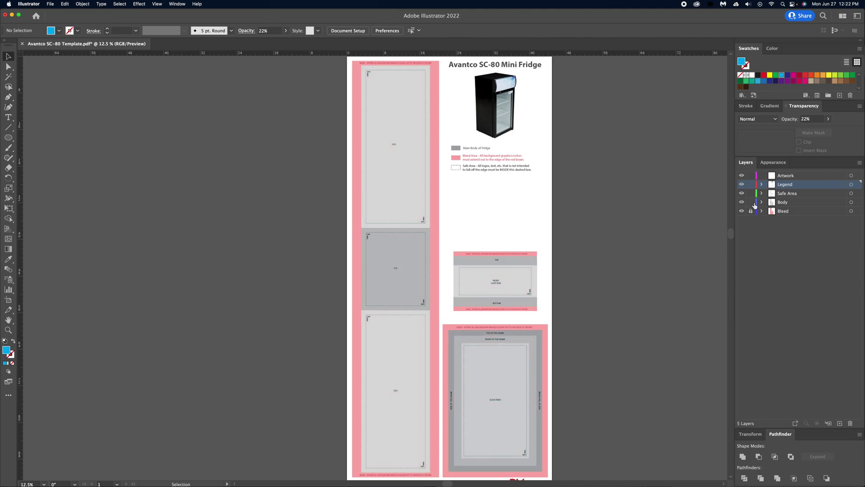
# Target the Safe Area layer and toggle its visibility to compare, leaving it shown.
pyautogui.click(777, 195)
pyautogui.click(742, 193)
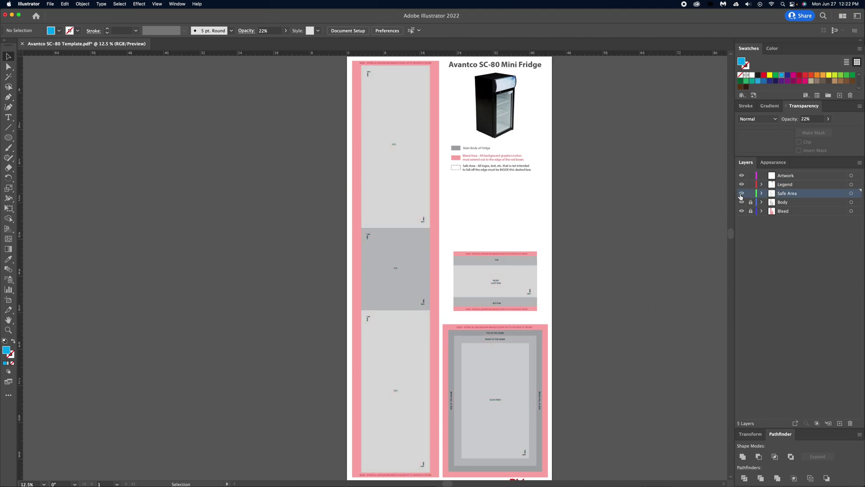
pyautogui.click(742, 193)
pyautogui.click(741, 193)
pyautogui.click(741, 194)
pyautogui.click(741, 193)
# Move the Safe Area layer to the top of the layer stack and lock it.
pyautogui.moveTo(786, 197); pyautogui.dragTo(789, 174)
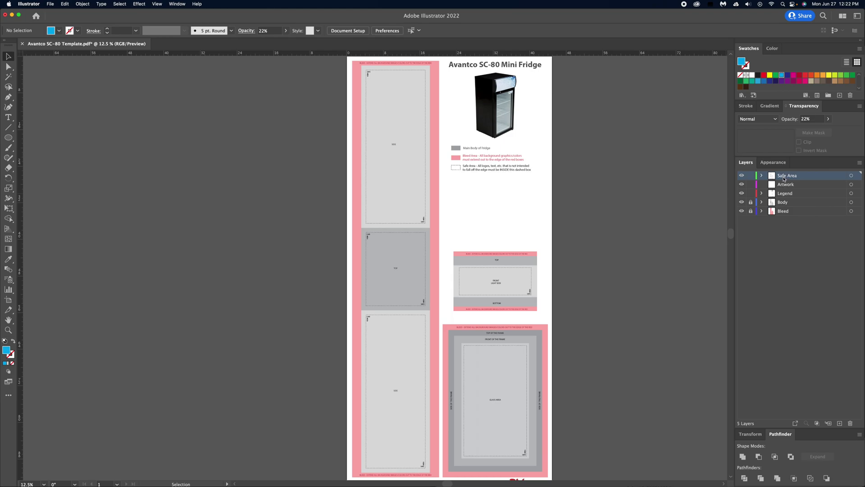
pyautogui.click(751, 175)
pyautogui.scroll(1, 621, 209)
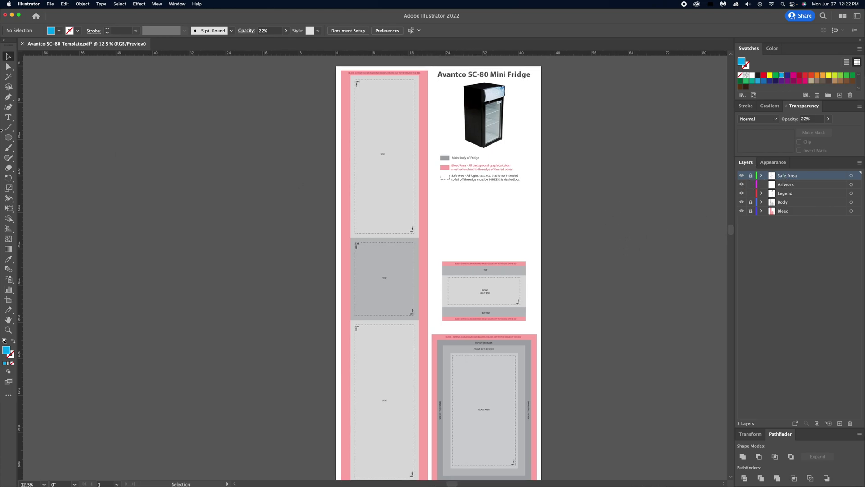
pyautogui.click(10, 138)
pyautogui.moveTo(12, 138); pyautogui.dragTo(40, 135)
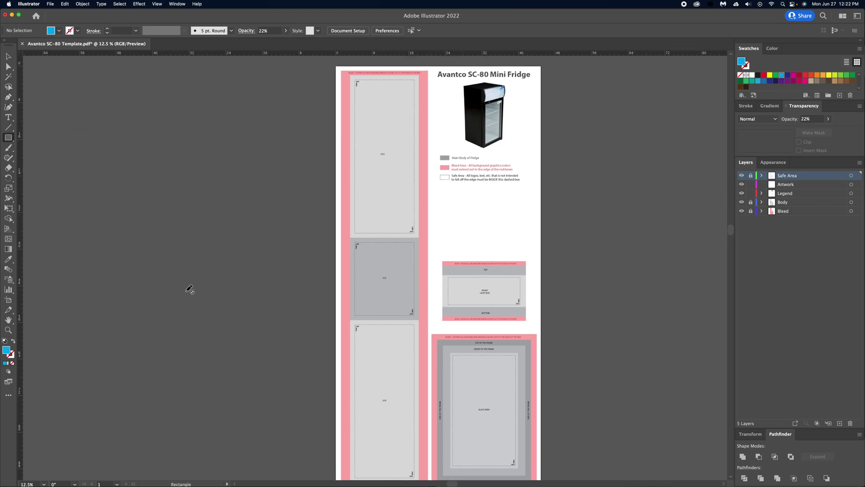
pyautogui.click(768, 183)
pyautogui.moveTo(254, 137); pyautogui.dragTo(584, 393)
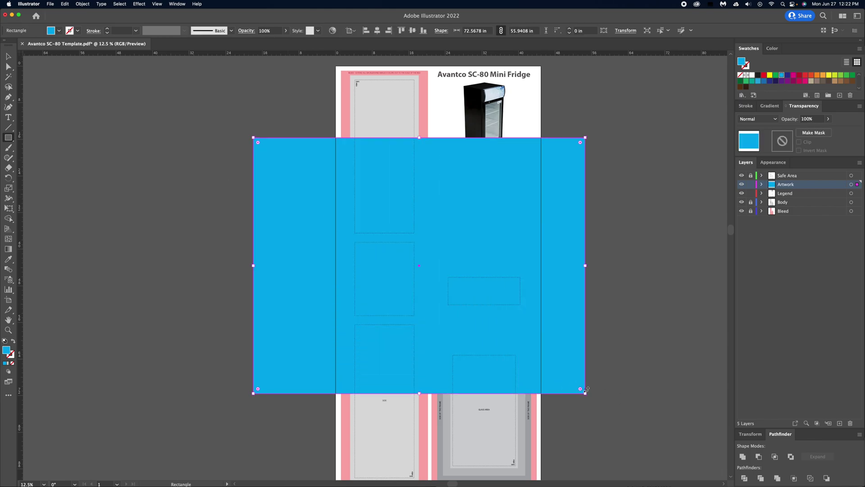
pyautogui.press('super+z')
pyautogui.scroll(-3, 581, 293)
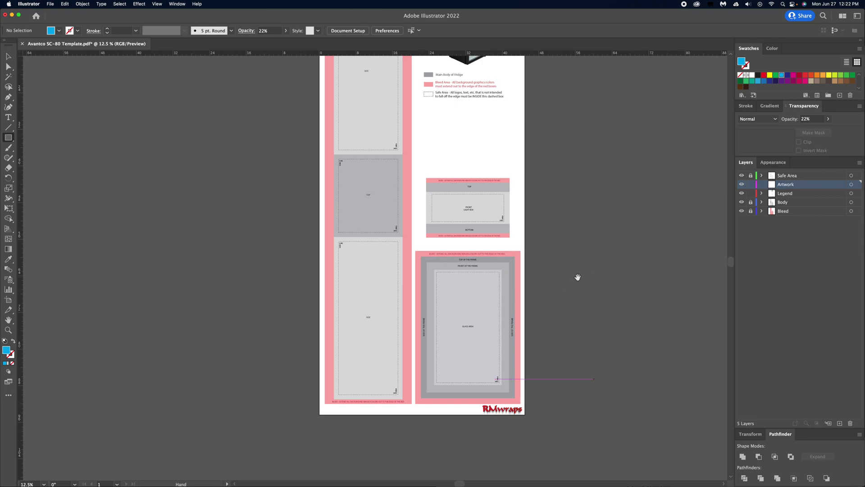
pyautogui.click(9, 58)
pyautogui.click(750, 211)
# Paste a copy of the left bleed strip in front on the Artwork layer, undoing a trial move.
pyautogui.click(410, 241)
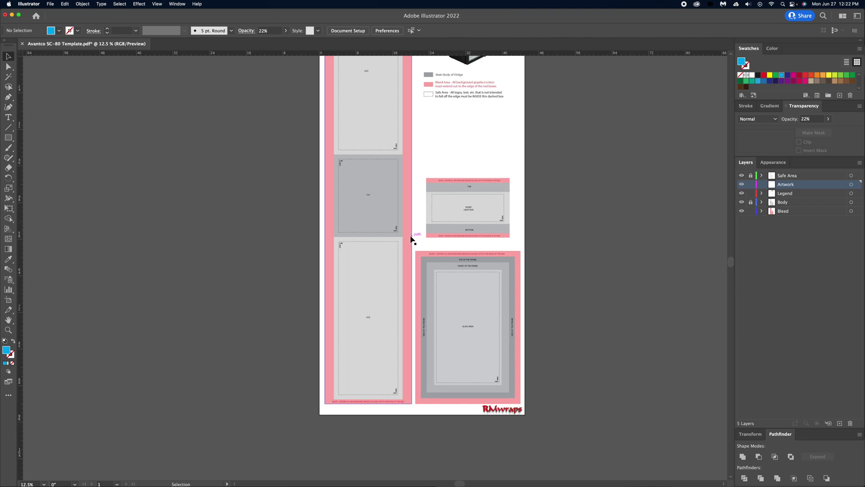
pyautogui.press('Delete')
pyautogui.press('super+z')
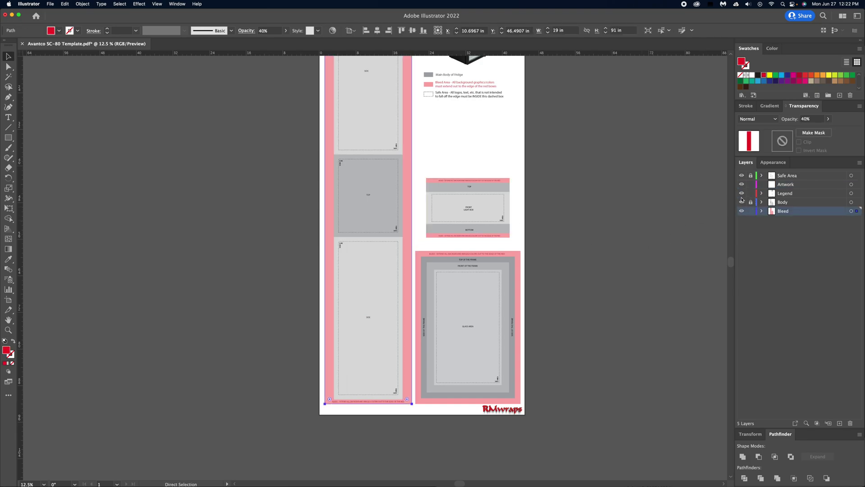
pyautogui.click(785, 182)
pyautogui.press('super+f')
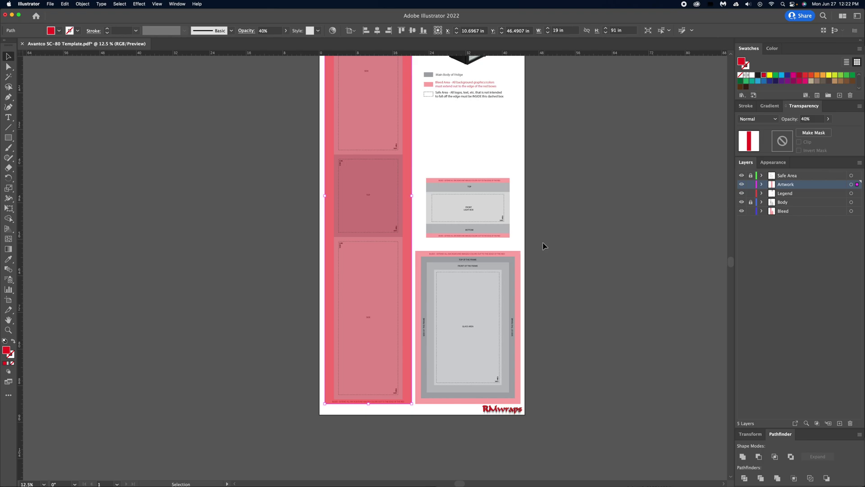
pyautogui.moveTo(383, 252); pyautogui.dragTo(257, 241)
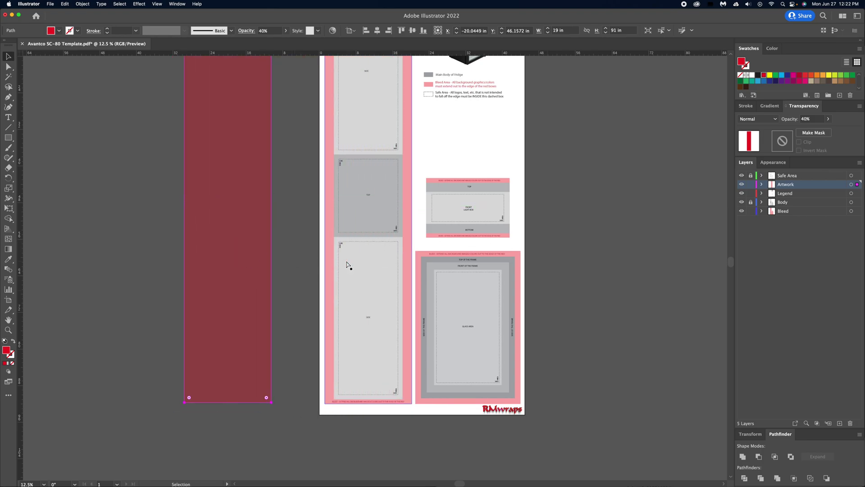
pyautogui.press('super+z')
pyautogui.press('super+z')
pyautogui.click(604, 252)
pyautogui.scroll(3, 586, 270)
# Select the left strip's three body panels and merge them into one shape with Pathfinder.
pyautogui.click(363, 356)
pyautogui.click(381, 298)
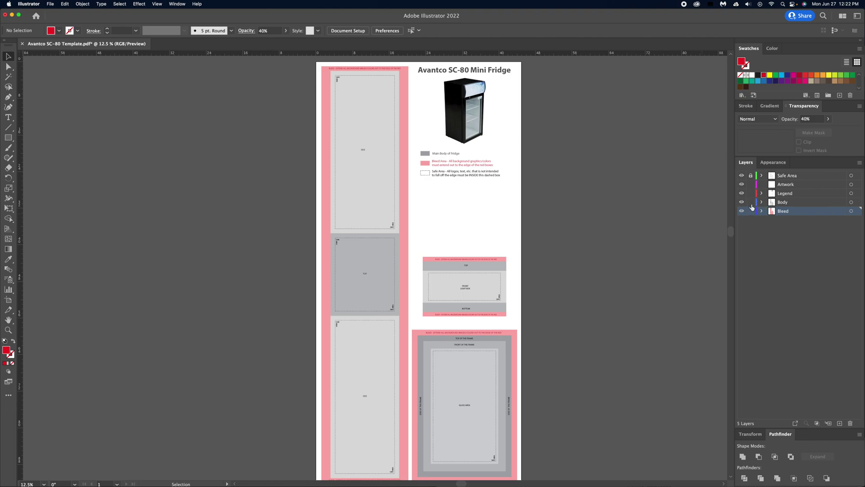
pyautogui.moveTo(640, 279); pyautogui.dragTo(653, 214)
pyautogui.click(394, 303)
pyautogui.keyDown('shift'); pyautogui.click(386, 180); pyautogui.keyUp('shift')
pyautogui.moveTo(422, 184); pyautogui.dragTo(419, 237)
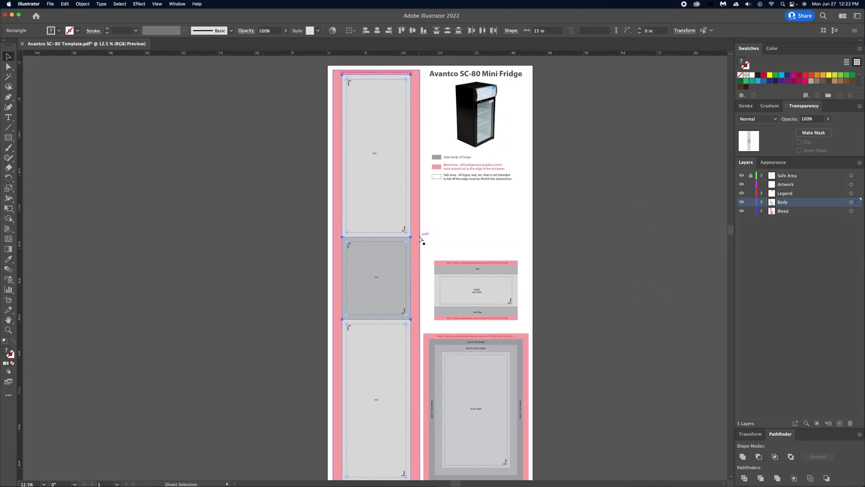
pyautogui.click(743, 456)
pyautogui.scroll(-2, 555, 319)
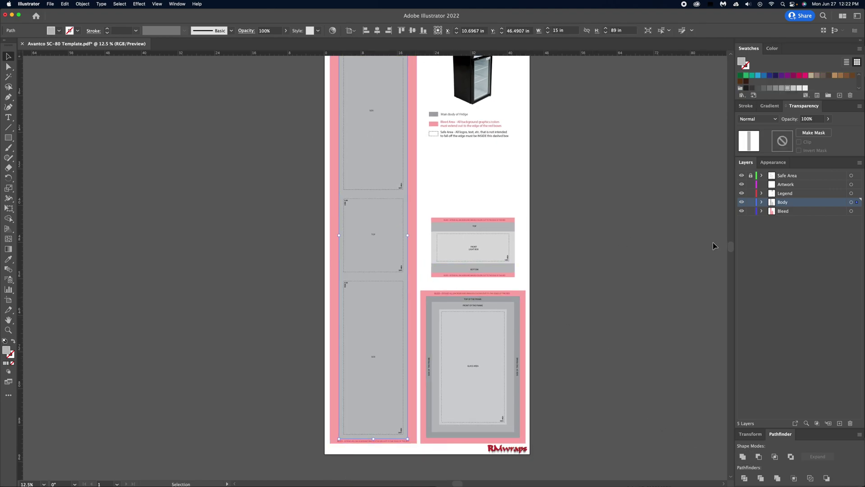
# Select the left strip's pink bleed and grey body paths and ungroup the strip.
pyautogui.click(418, 249)
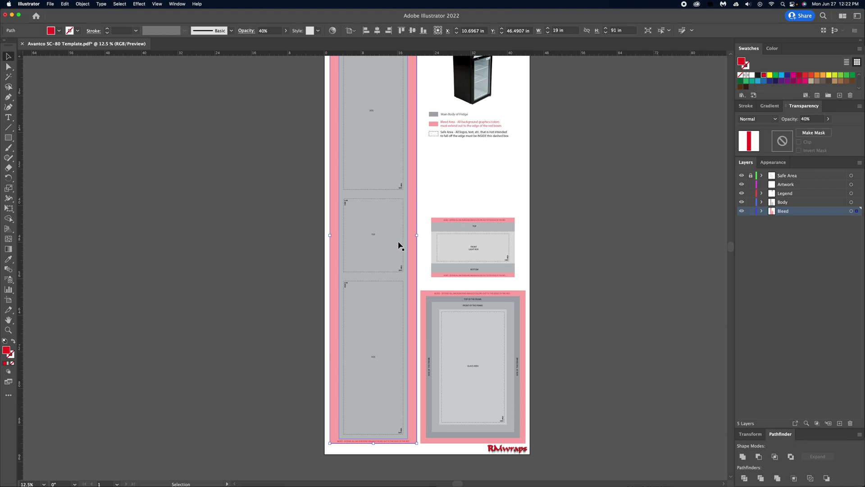
pyautogui.click(399, 245)
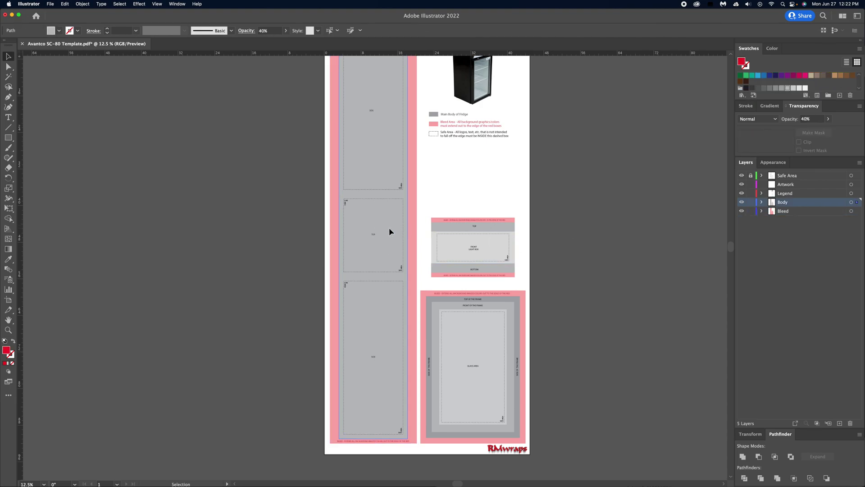
pyautogui.click(605, 246)
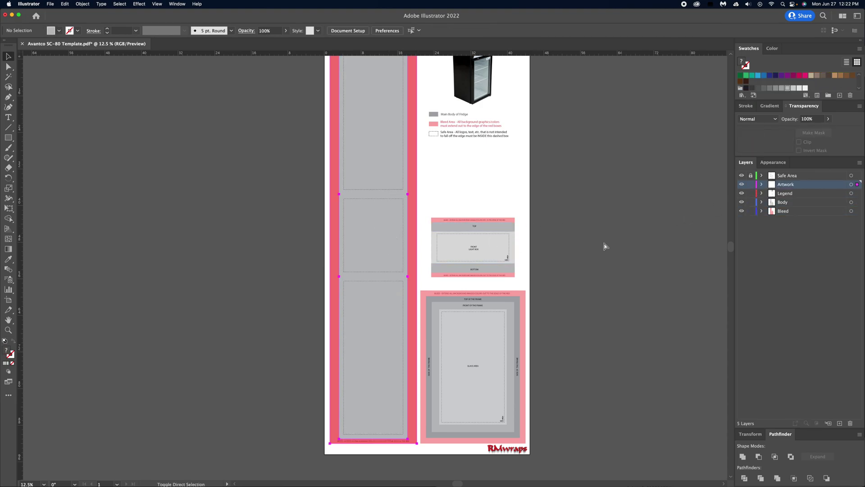
pyautogui.press('super+z')
pyautogui.scroll(4, 579, 253)
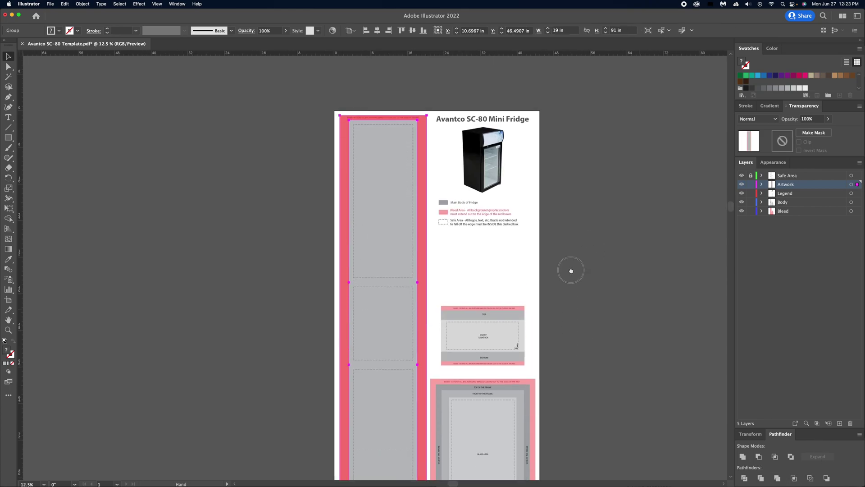
pyautogui.scroll(-4, 571, 270)
pyautogui.rightClick(431, 261)
pyautogui.click(450, 326)
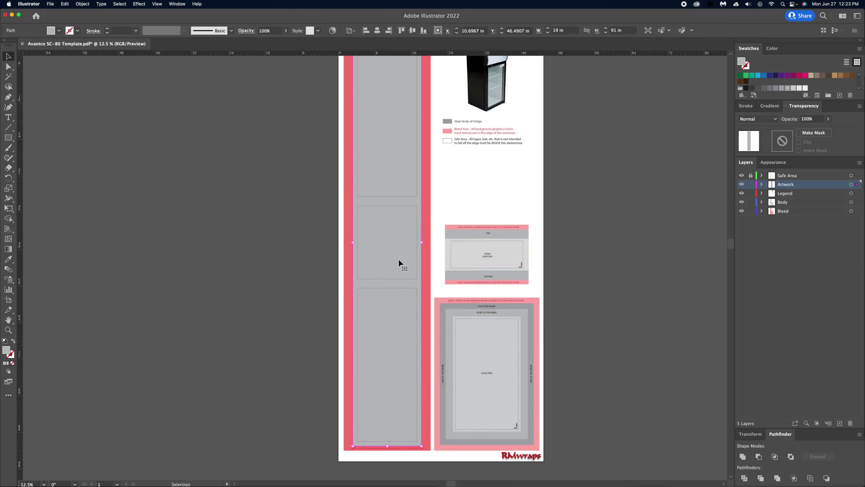
# Move the left strip off the artboard to the left, then undo it back into place.
pyautogui.moveTo(421, 263); pyautogui.dragTo(294, 299)
pyautogui.scroll(3, 294, 299)
pyautogui.scroll(-4, 250, 95)
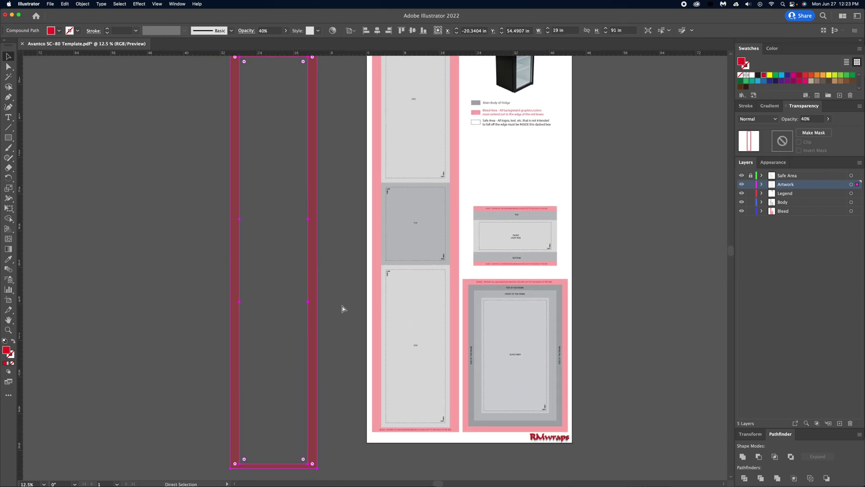
pyautogui.press('super+z')
pyautogui.scroll(3, 474, 282)
pyautogui.hscroll(2, 475, 282)
pyautogui.press('super+z')
# Restore the strip's darker pink overlay, target Artwork, and hide and lock Legend, Body and Bleed.
pyautogui.click(661, 243)
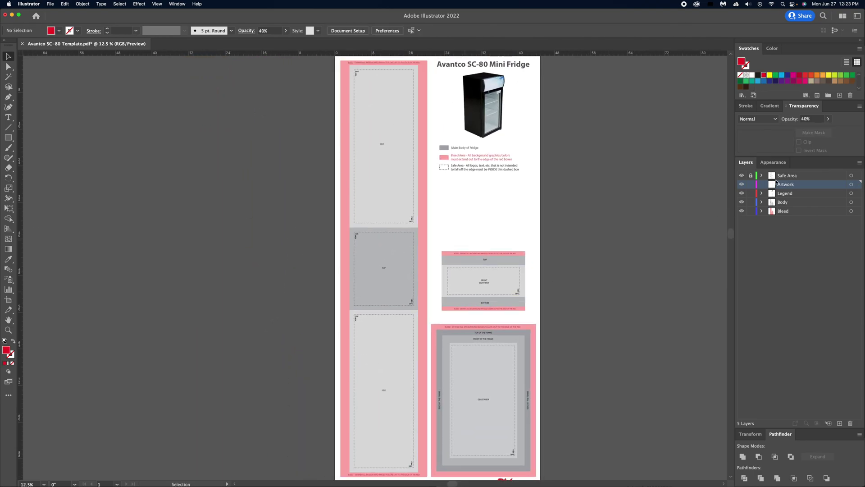
pyautogui.click(753, 180)
pyautogui.press('super+shift+z')
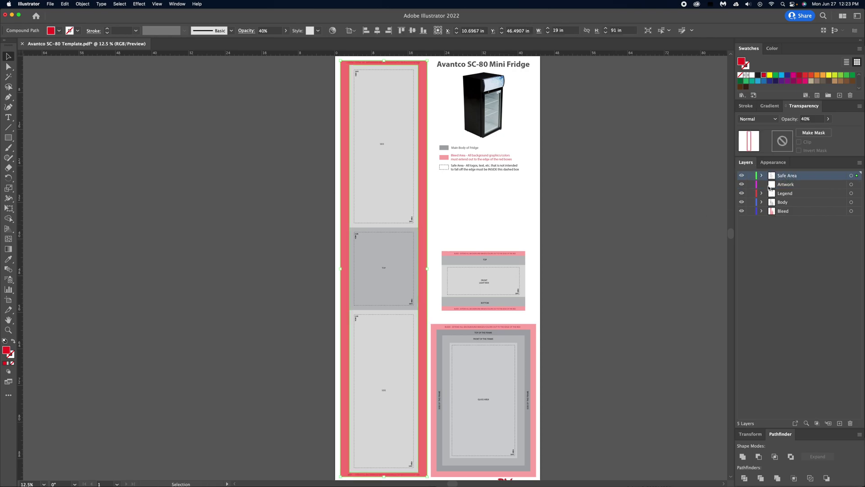
pyautogui.click(779, 186)
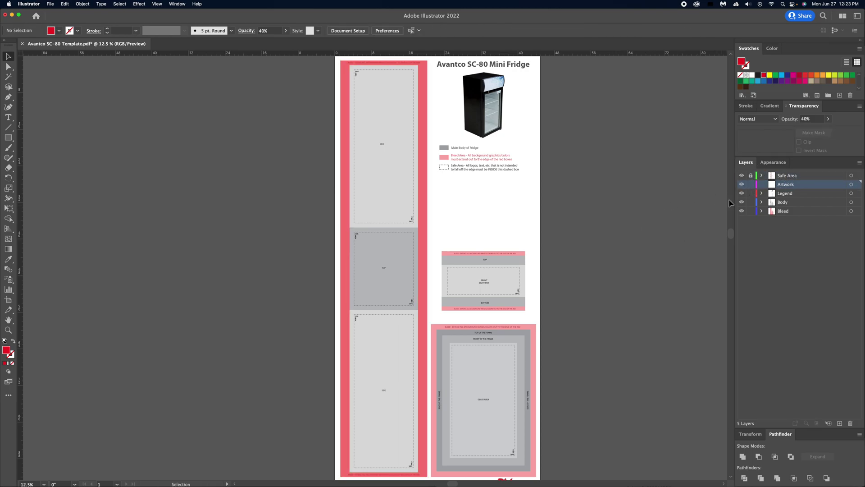
pyautogui.moveTo(751, 193); pyautogui.dragTo(739, 236)
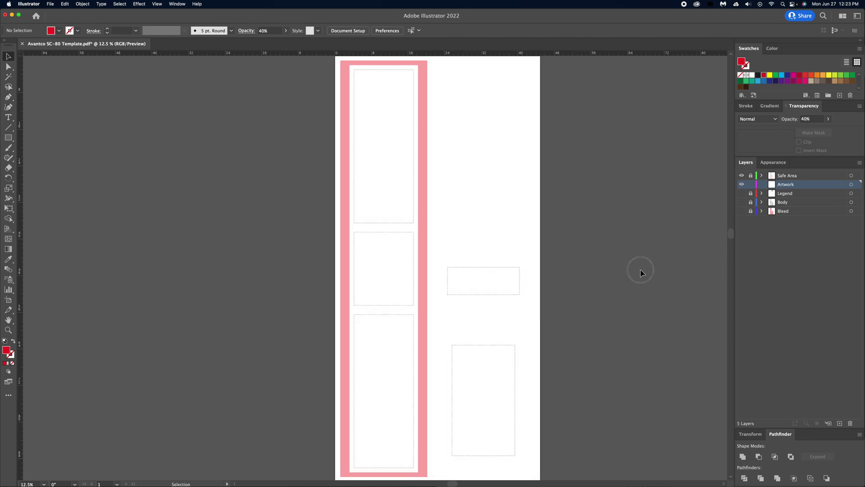
# Draw a blue rectangle over the upper left strip and stretch it down to cover the strip.
pyautogui.click(8, 138)
pyautogui.moveTo(297, 90); pyautogui.dragTo(439, 235)
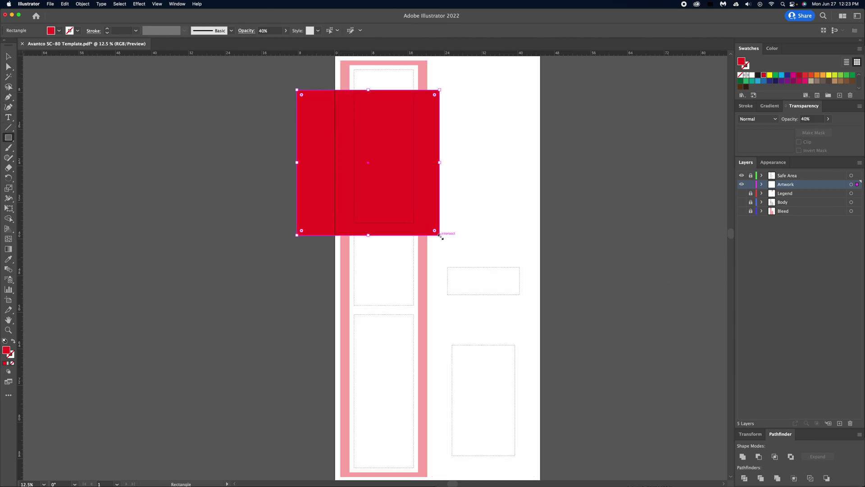
pyautogui.click(783, 78)
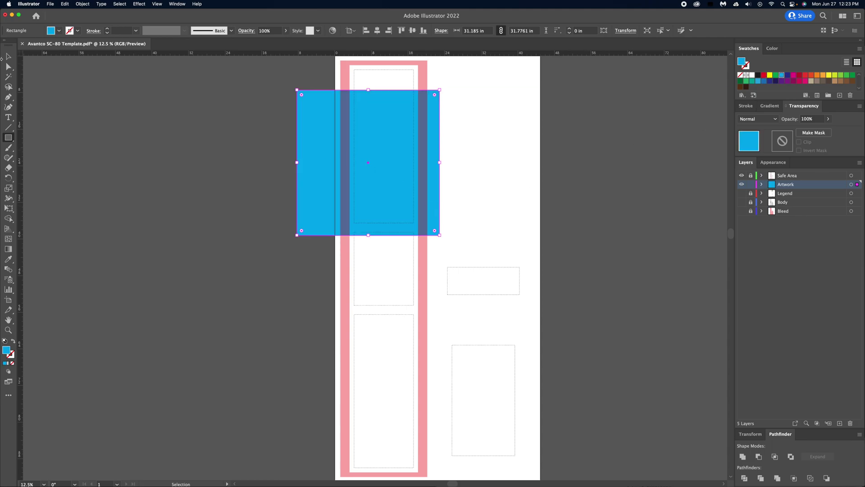
pyautogui.press('v')
pyautogui.click(184, 126)
pyautogui.scroll(3, 420, 73)
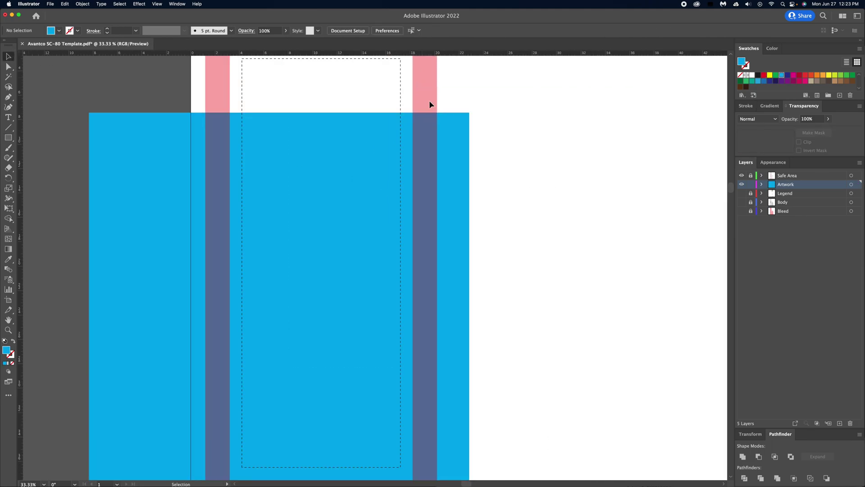
pyautogui.moveTo(455, 156); pyautogui.dragTo(473, 151)
pyautogui.click(501, 234)
pyautogui.scroll(-1, 402, 261)
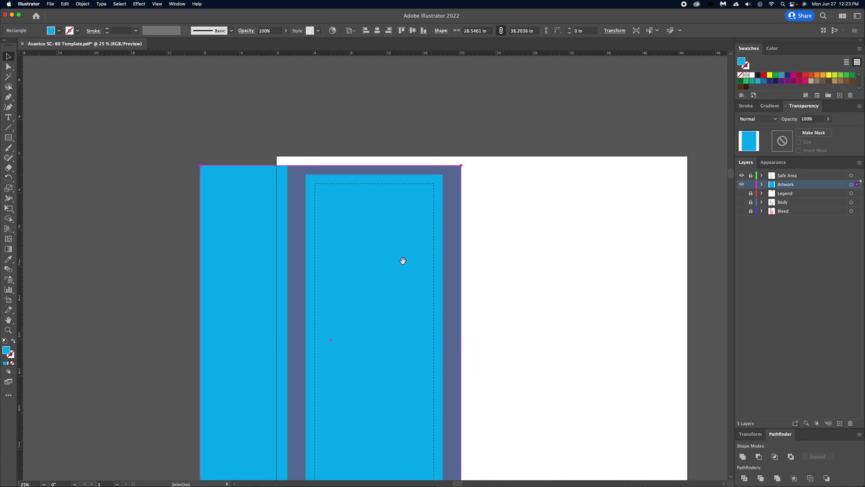
pyautogui.scroll(-15, 379, 174)
pyautogui.moveTo(227, 136); pyautogui.dragTo(332, 350)
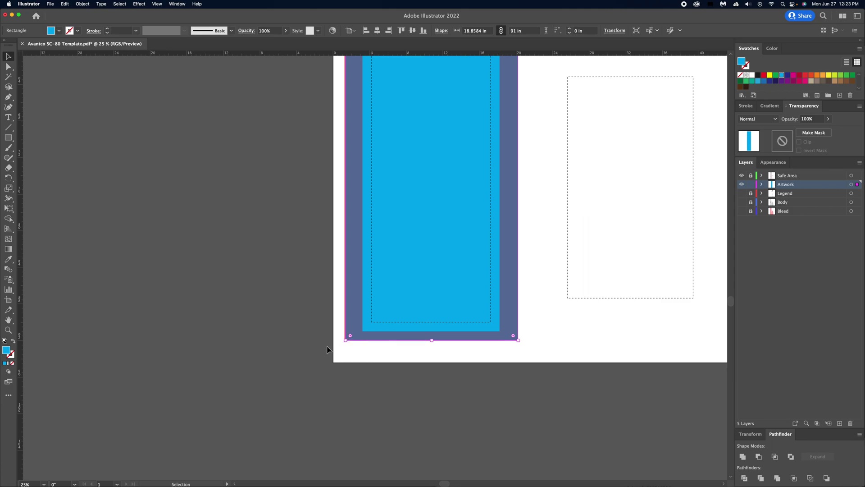
pyautogui.scroll(5, 330, 348)
pyautogui.click(396, 317)
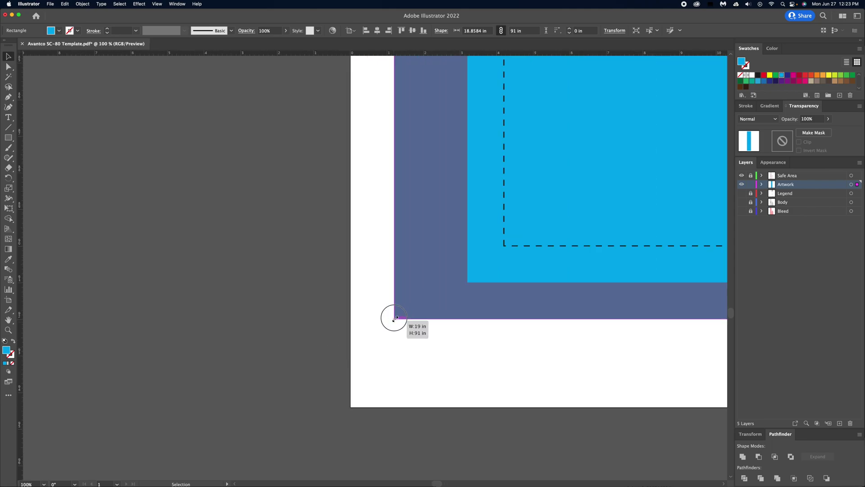
# Confirm the purple column rectangle stays 19 in wide, then undo the blue rectangle.
pyautogui.scroll(-5, 372, 362)
pyautogui.scroll(3, 440, 295)
pyautogui.scroll(-2, 440, 301)
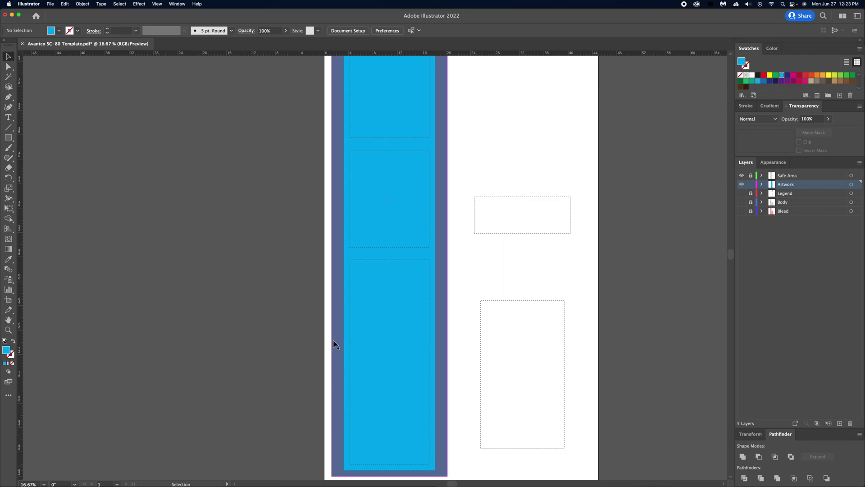
pyautogui.scroll(3, 343, 163)
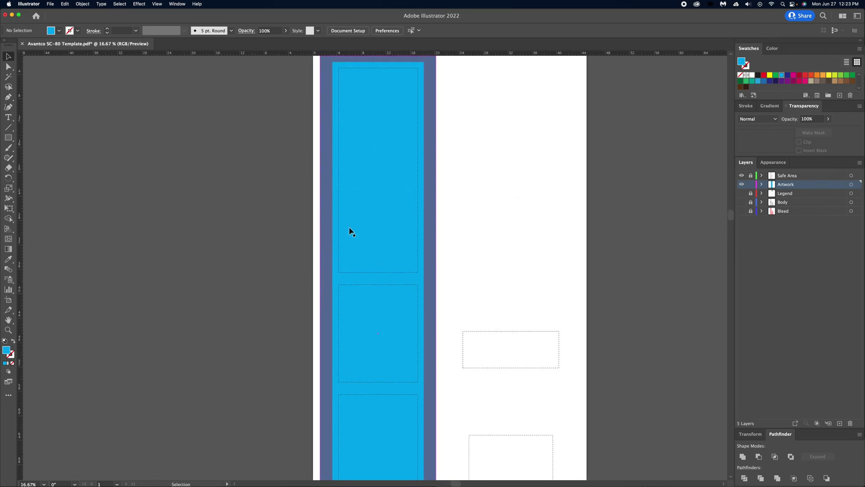
pyautogui.click(323, 265)
pyautogui.moveTo(321, 334)
pyautogui.mouseDown()
pyautogui.moveTo(309, 334)
pyautogui.moveTo(321, 335)
pyautogui.mouseUp()
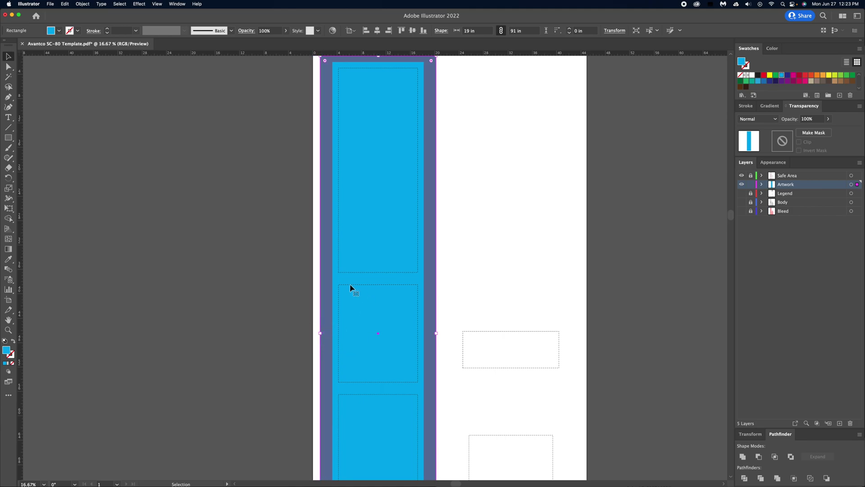
pyautogui.scroll(2, 335, 313)
pyautogui.scroll(-2, 383, 299)
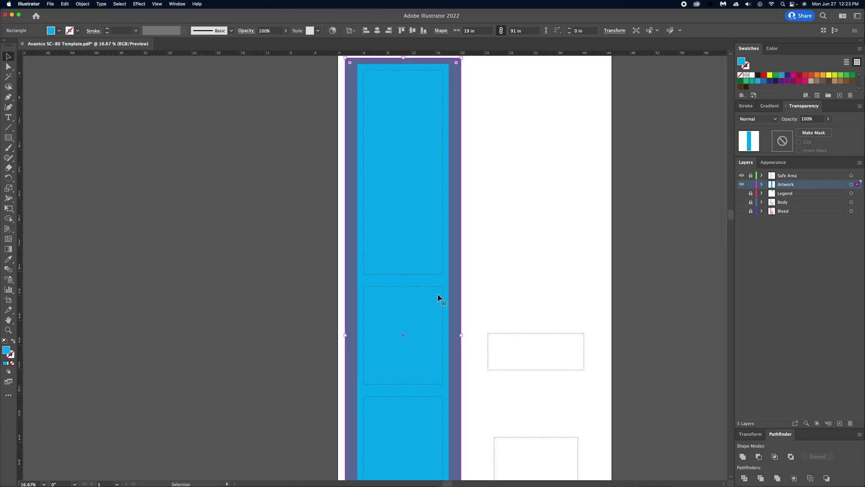
pyautogui.scroll(1, 428, 293)
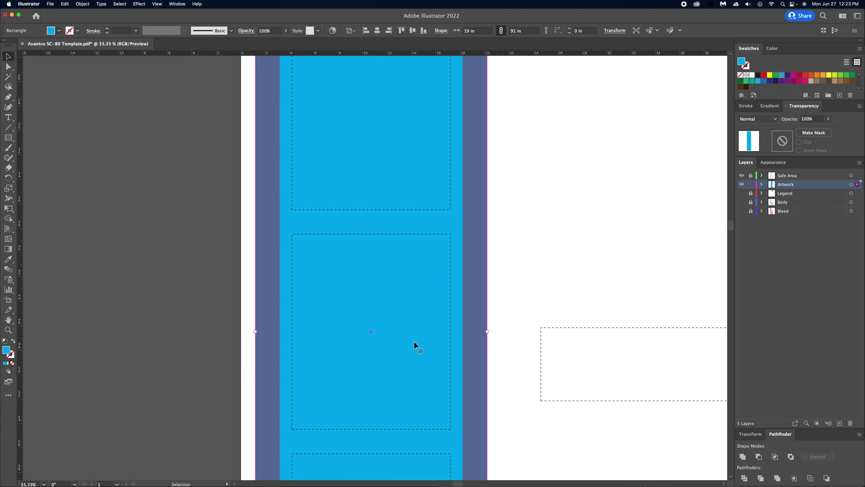
pyautogui.scroll(-2, 415, 344)
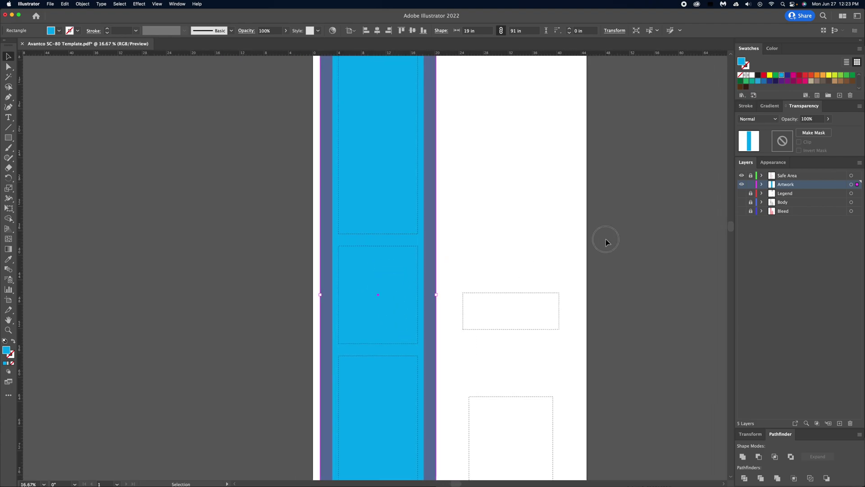
pyautogui.press('super+z')
pyautogui.press('super+z')
pyautogui.press('super+z')
pyautogui.press('super+z')
pyautogui.press('super+z')
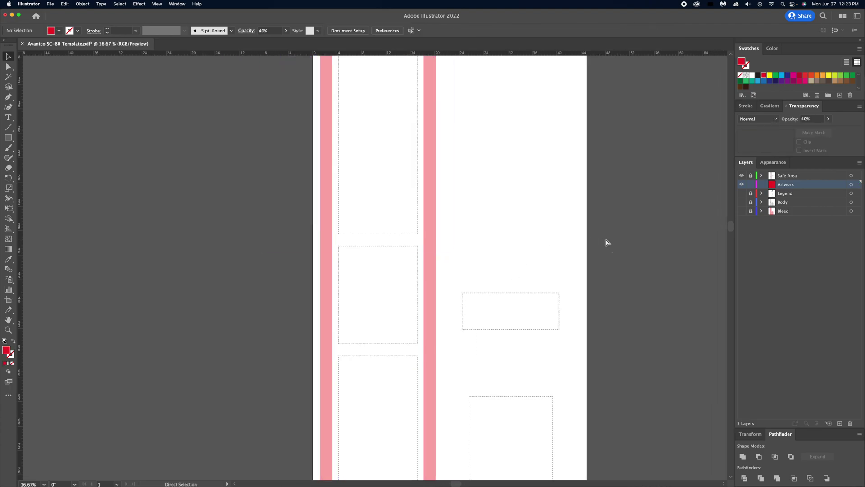
# Undo back to the unlocked layers, reframe the page, and lock Legend, Body and Bleed.
pyautogui.moveTo(604, 228); pyautogui.dragTo(569, 286)
pyautogui.press('super+minus')
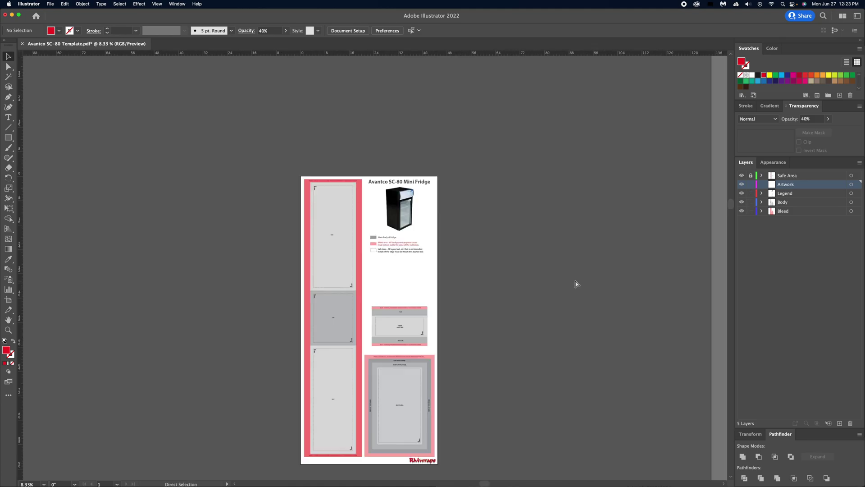
pyautogui.press('super+z')
pyautogui.press('super+z')
pyautogui.moveTo(471, 323); pyautogui.dragTo(512, 273)
pyautogui.press('super+plus')
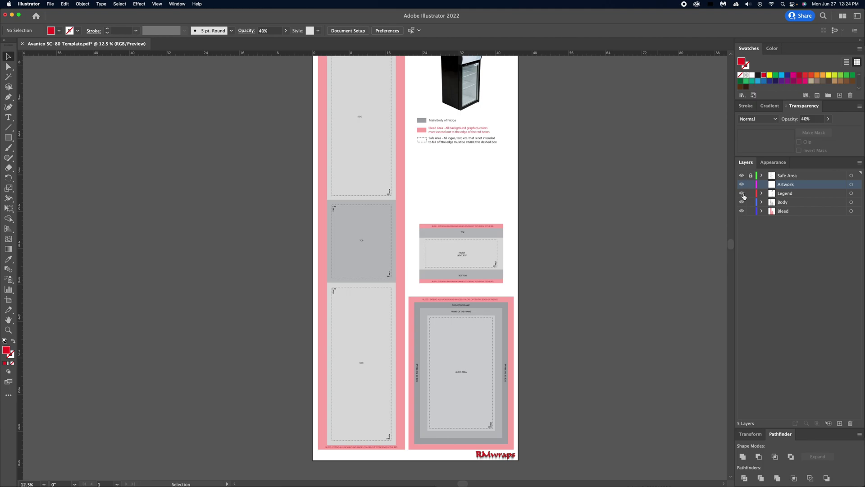
pyautogui.moveTo(751, 195); pyautogui.dragTo(751, 212)
pyautogui.scroll(5, 658, 202)
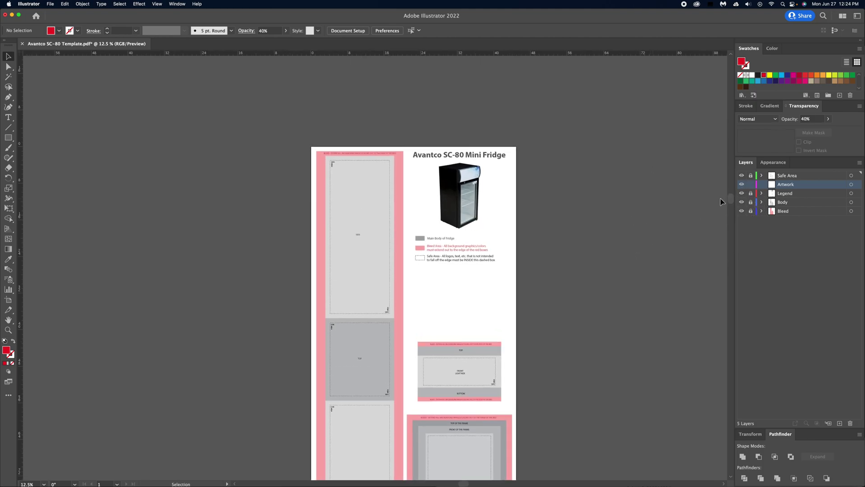
# Toggle Safe Area, Legend, Body and Bleed visibility off and back on to compare the template.
pyautogui.click(741, 175)
pyautogui.moveTo(741, 193); pyautogui.dragTo(741, 211)
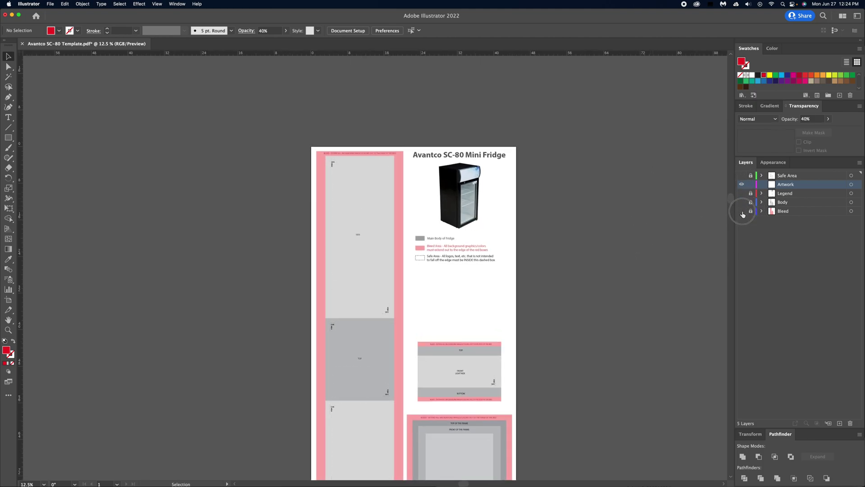
pyautogui.moveTo(603, 286); pyautogui.dragTo(617, 194)
pyautogui.moveTo(741, 211)
pyautogui.mouseDown()
pyautogui.moveTo(743, 176)
pyautogui.moveTo(741, 211)
pyautogui.mouseUp()
pyautogui.click(743, 176)
pyautogui.moveTo(570, 209); pyautogui.dragTo(501, 221)
pyautogui.press('super+minus')
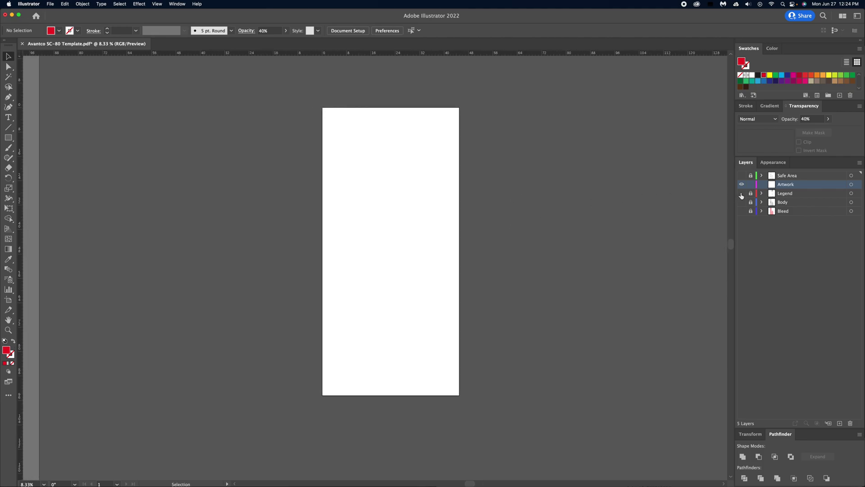
pyautogui.moveTo(741, 211); pyautogui.dragTo(741, 179)
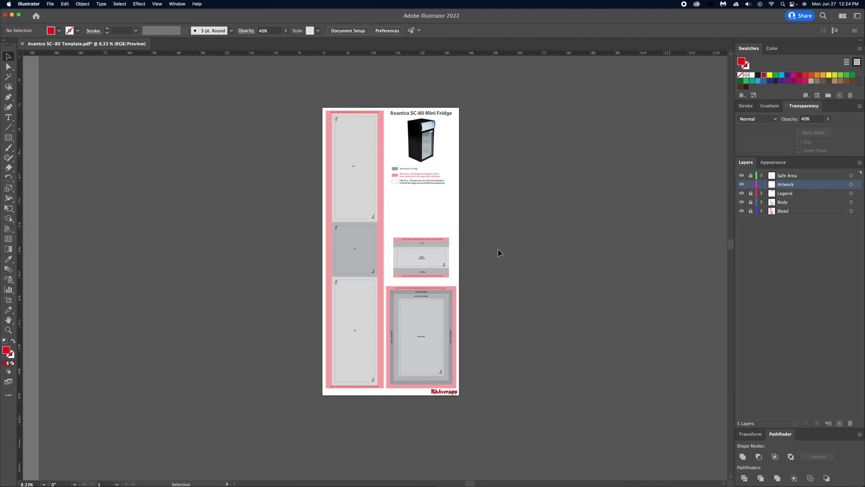
# Pan and zoom out with Cmd+- until the whole fridge template page is in view.
pyautogui.scroll(2, 460, 251)
pyautogui.moveTo(460, 251); pyautogui.dragTo(536, 174)
pyautogui.scroll(-3, 541, 196)
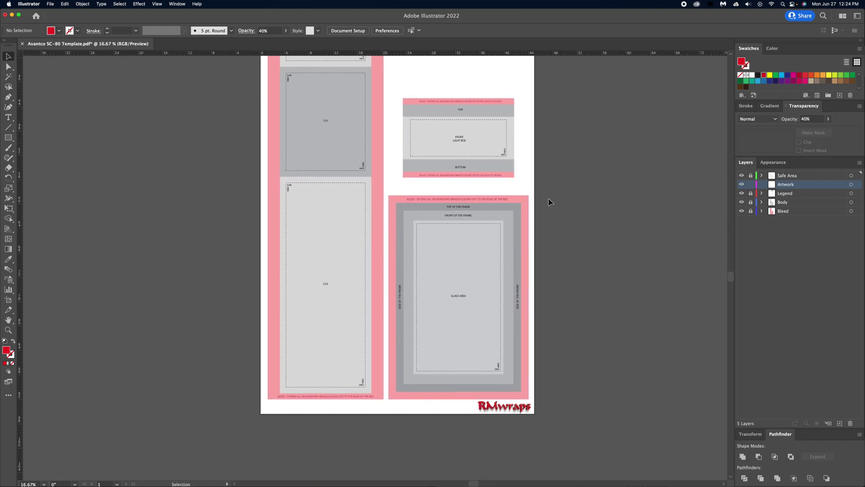
pyautogui.scroll(-1, 548, 201)
pyautogui.moveTo(543, 195); pyautogui.dragTo(513, 265)
pyautogui.press('super+minus')
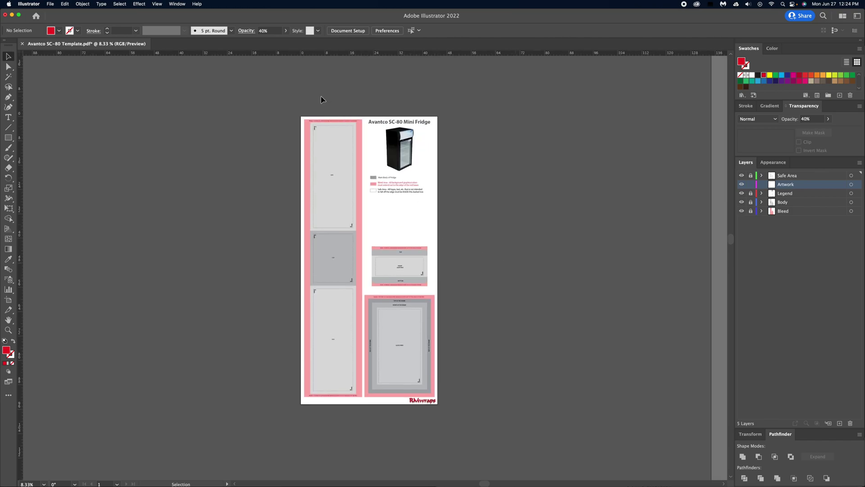
pyautogui.click(10, 299)
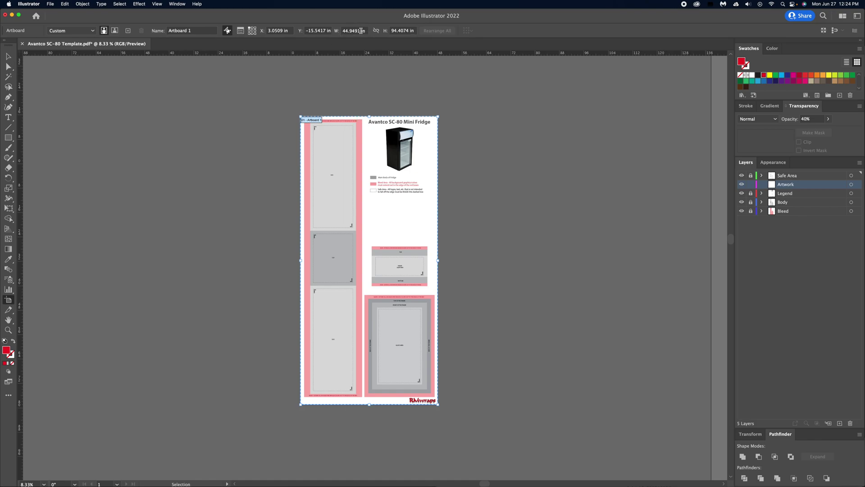
# Unlock Legend, Body and Bleed, then cut all the template artwork and paste it back in place.
pyautogui.click(9, 56)
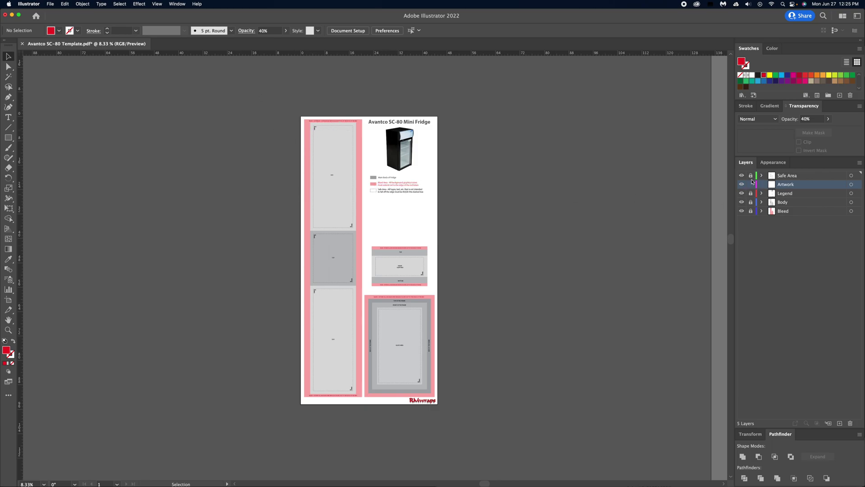
pyautogui.moveTo(751, 192); pyautogui.dragTo(752, 218)
pyautogui.press('super+a')
pyautogui.press('Delete')
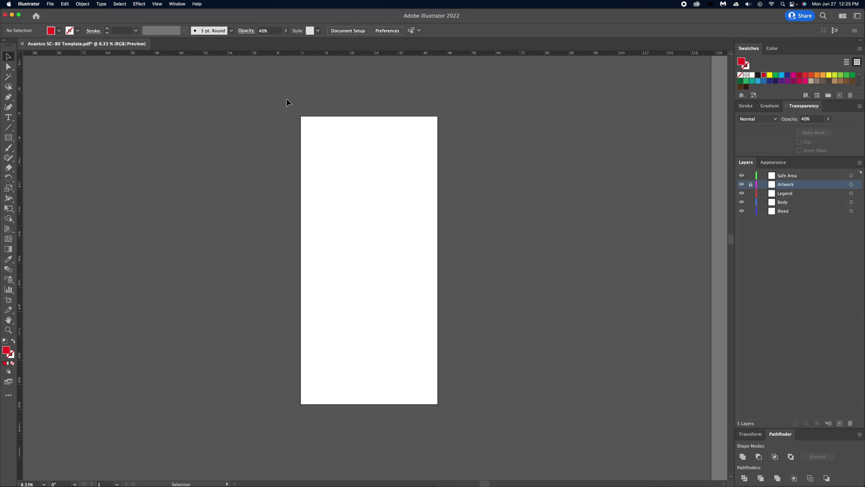
pyautogui.press('super+z')
pyautogui.click(262, 119)
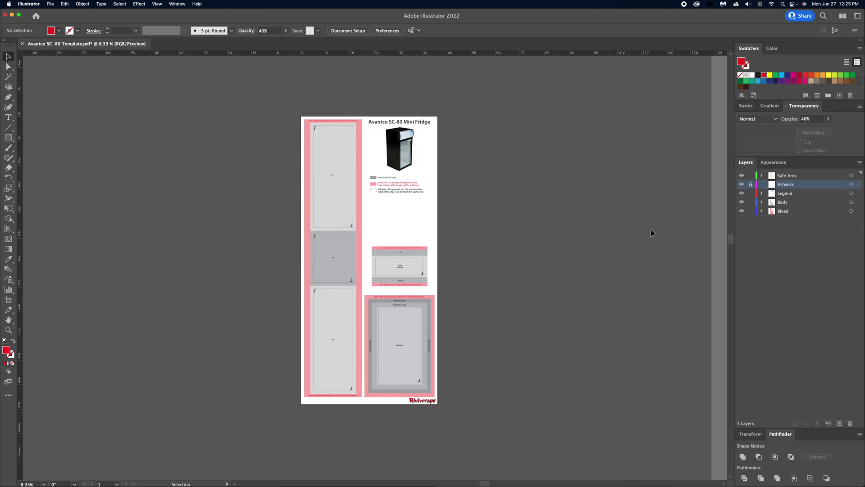
# Lock the template layers and draw red rectangles over the tall side, lower frame and light box panels.
pyautogui.moveTo(750, 193); pyautogui.dragTo(750, 211)
pyautogui.moveTo(751, 175); pyautogui.dragTo(751, 185)
pyautogui.click(8, 138)
pyautogui.moveTo(303, 119); pyautogui.dragTo(361, 398)
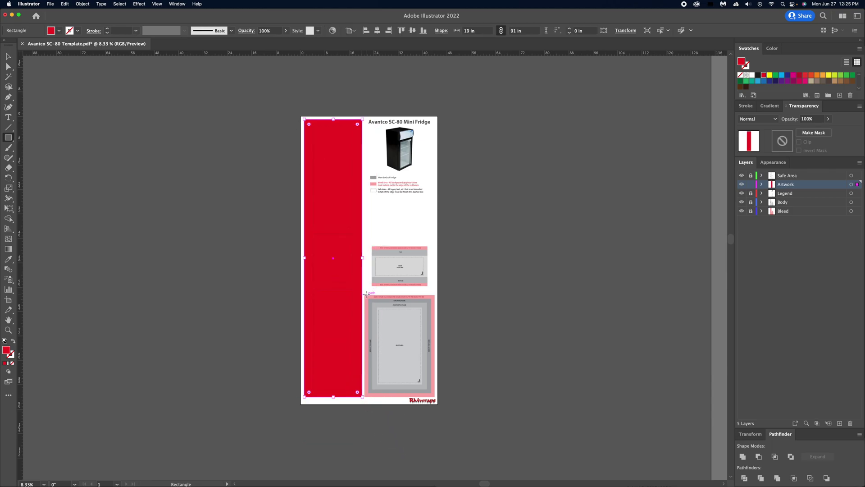
pyautogui.moveTo(365, 295); pyautogui.dragTo(435, 397)
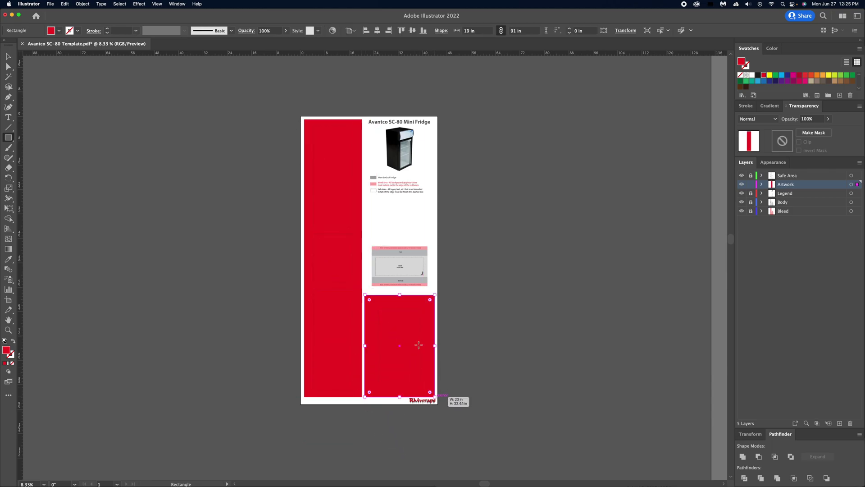
pyautogui.moveTo(372, 247); pyautogui.dragTo(428, 285)
# Check the red rectangles, deselect, lock Artwork and unlock the Safe Area, Legend, Body and Bleed layers.
pyautogui.click(8, 56)
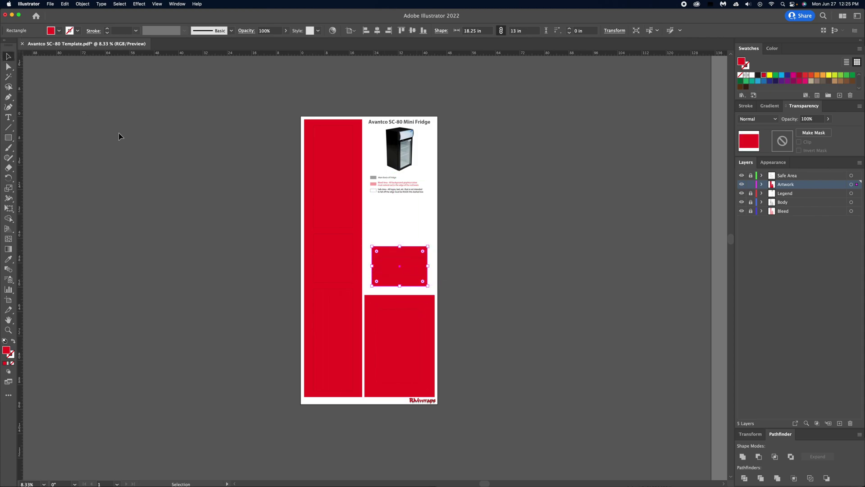
pyautogui.click(120, 133)
pyautogui.click(310, 228)
pyautogui.click(395, 249)
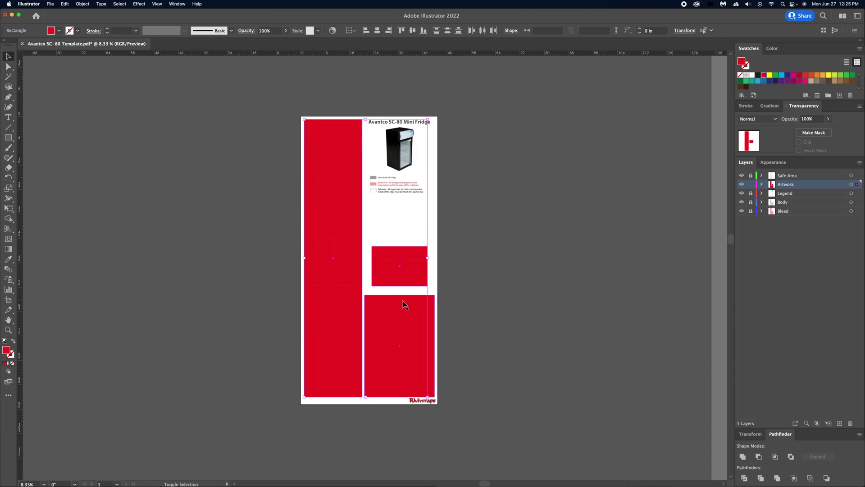
pyautogui.click(521, 303)
pyautogui.click(751, 184)
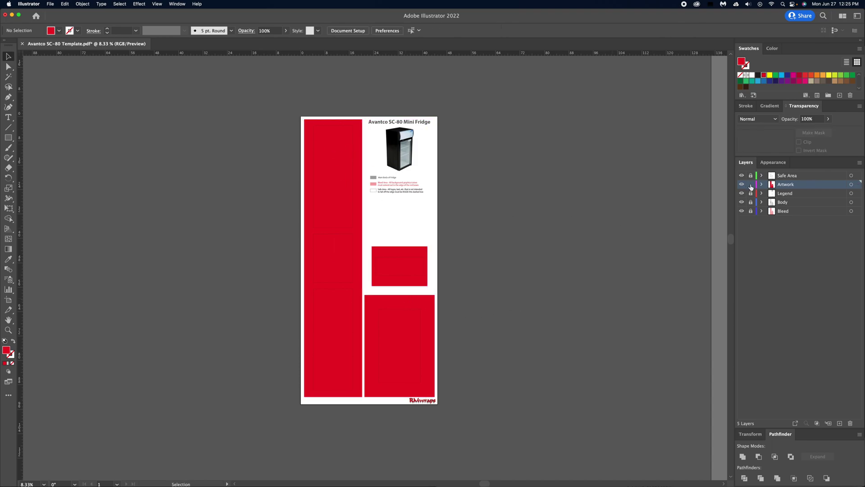
pyautogui.click(751, 175)
pyautogui.moveTo(751, 197); pyautogui.dragTo(751, 211)
# Delete all template guide objects, then unlock Artwork and make it the active layer.
pyautogui.moveTo(266, 93); pyautogui.dragTo(499, 427)
pyautogui.press('Delete')
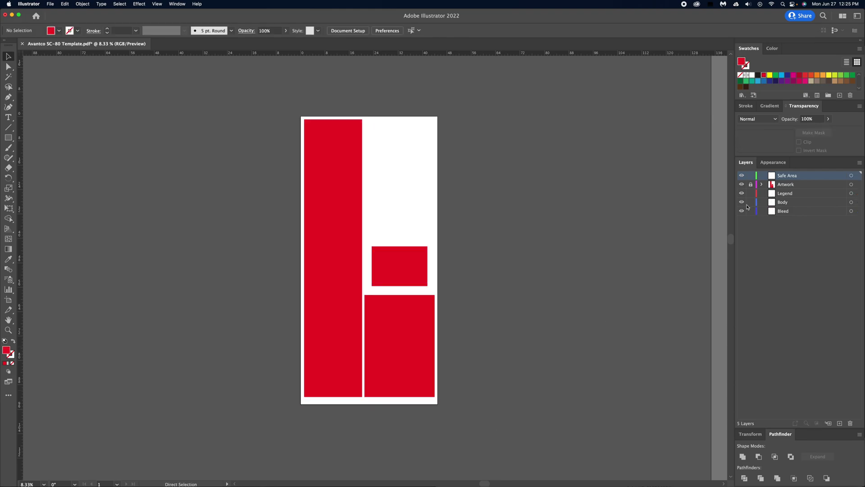
pyautogui.click(750, 185)
pyautogui.click(802, 189)
# Fit the artboard to the three selected red rectangles with Object > Artboards > Fit to Selected Art.
pyautogui.press('super+a')
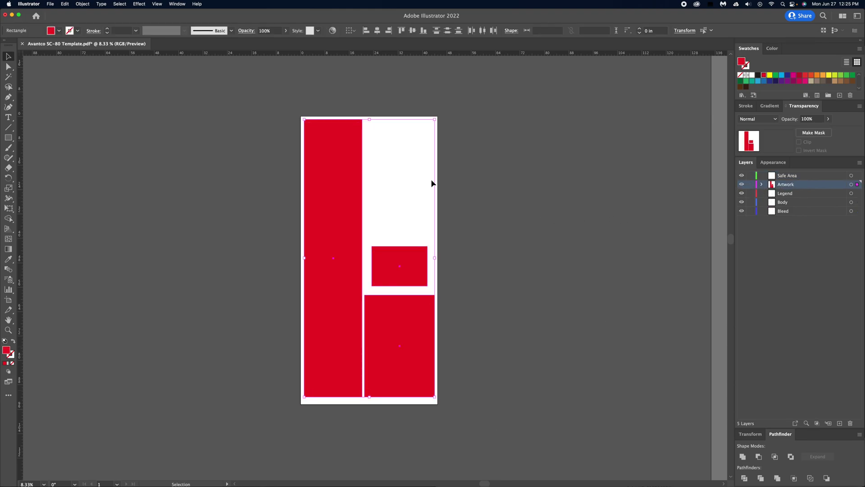
pyautogui.click(81, 4)
pyautogui.moveTo(131, 267)
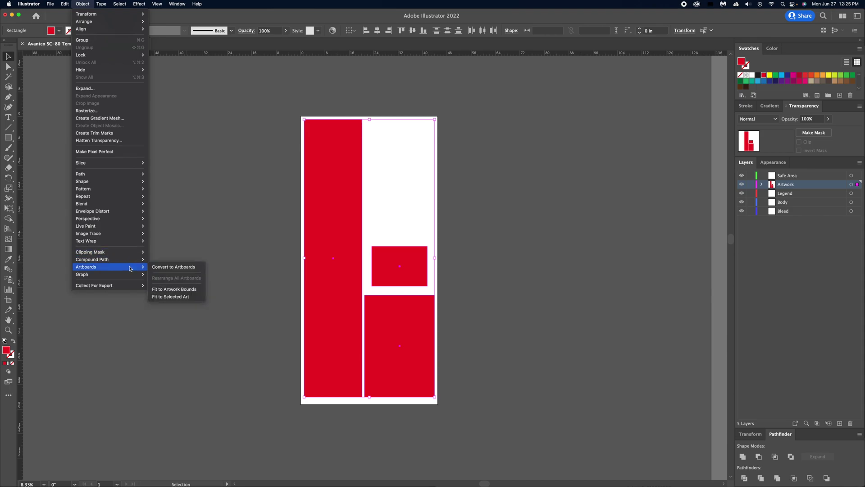
pyautogui.click(174, 297)
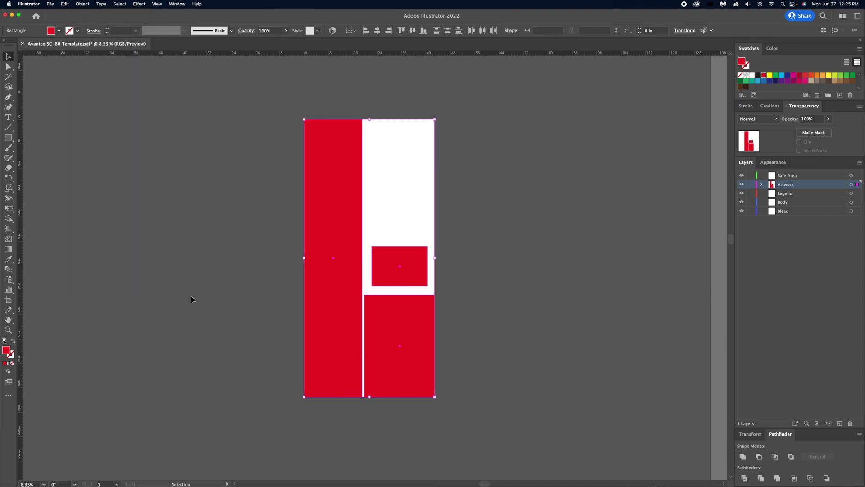
pyautogui.click(540, 388)
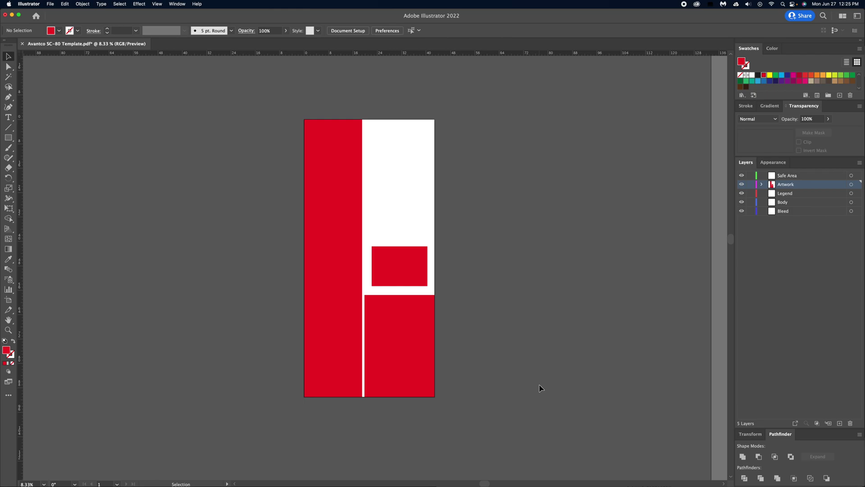